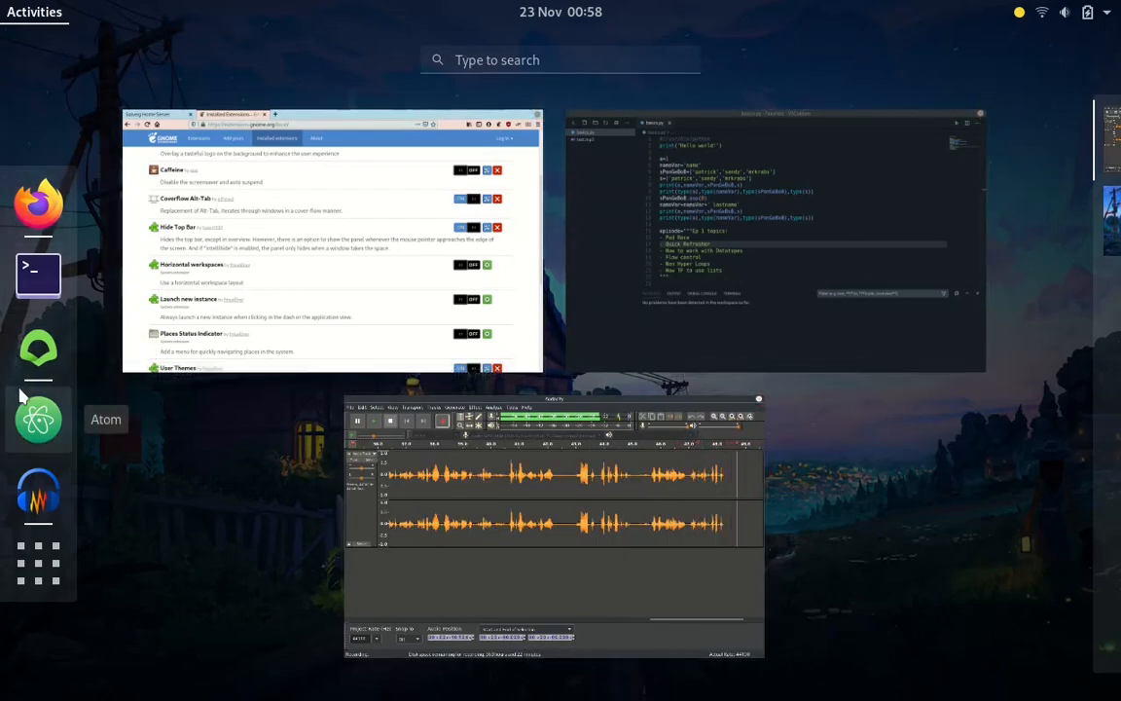
Open a terminal window and move it toward the middle of the desktop.
{"action": "left_click", "coordinate": [52, 277]}
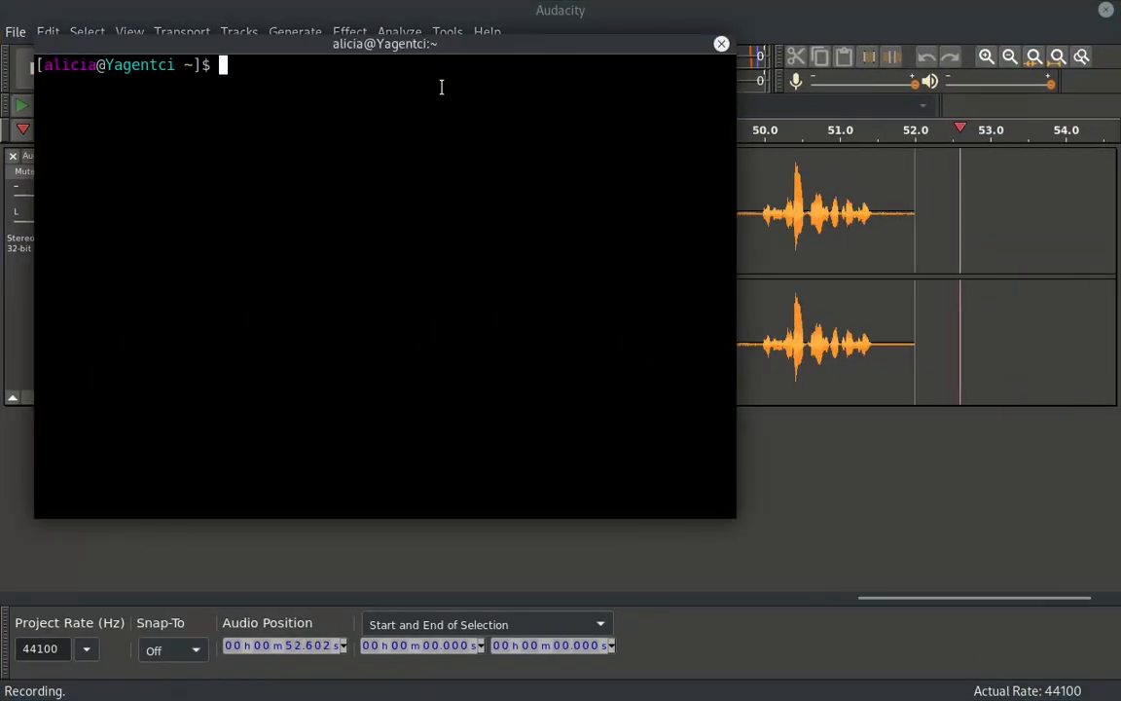
{"action": "left_click_drag", "start_coordinate": [363, 43], "coordinate": [641, 134]}
Search the applications for "ala", launch the Main Menu editor and move its window toward the middle of the desktop.
{"action": "key", "text": "super"}
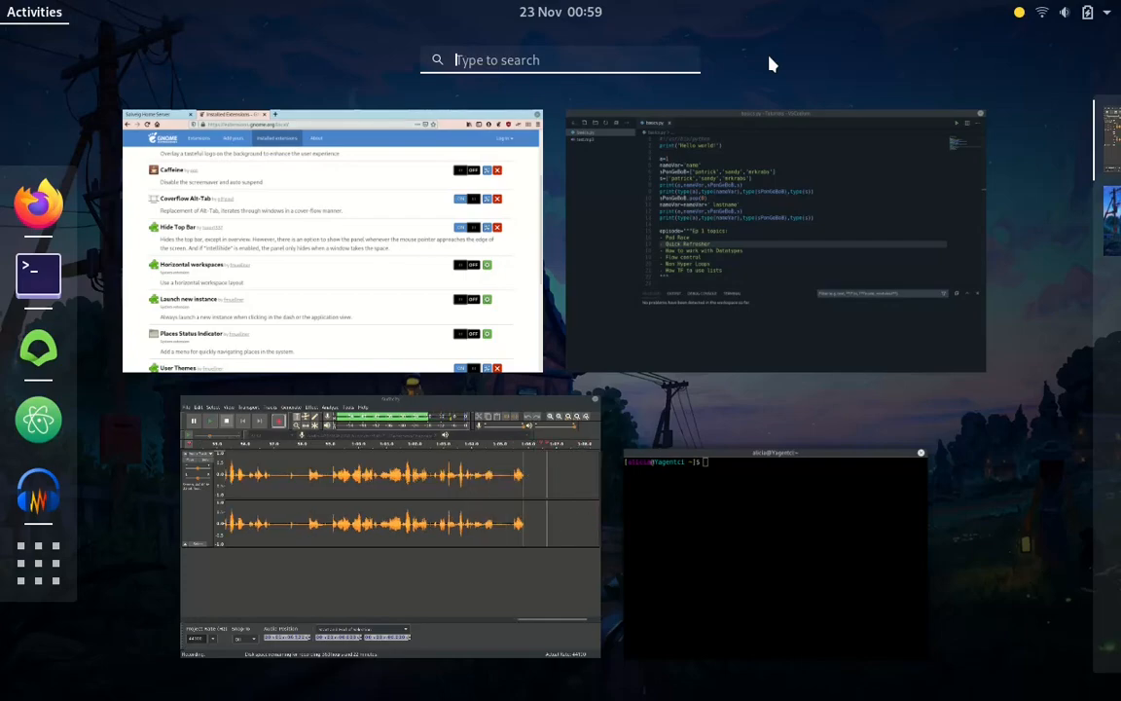
{"action": "type", "text": "ala"}
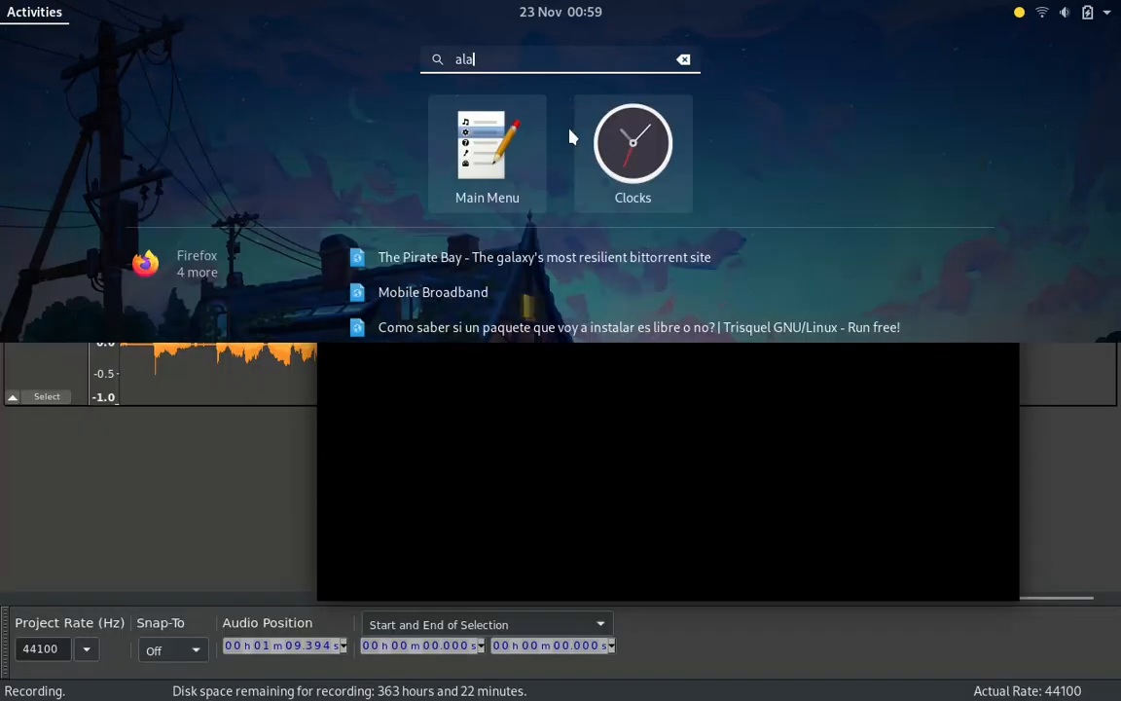
{"action": "key", "text": "Return"}
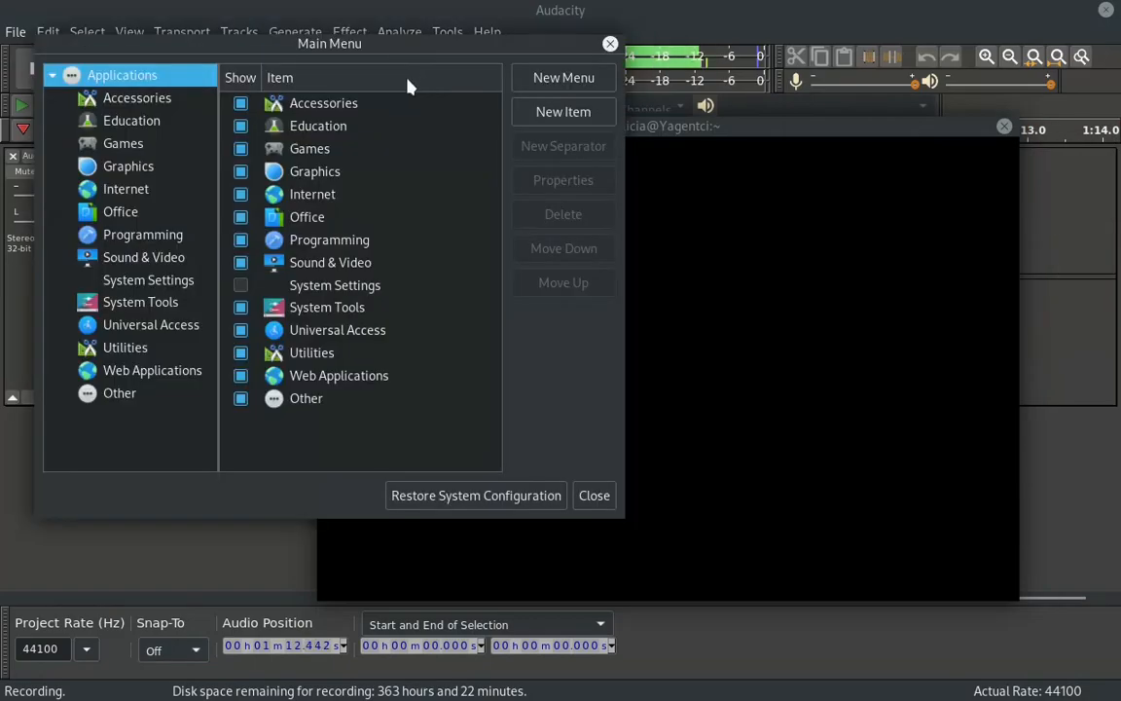
{"action": "left_click_drag", "start_coordinate": [345, 43], "coordinate": [493, 43]}
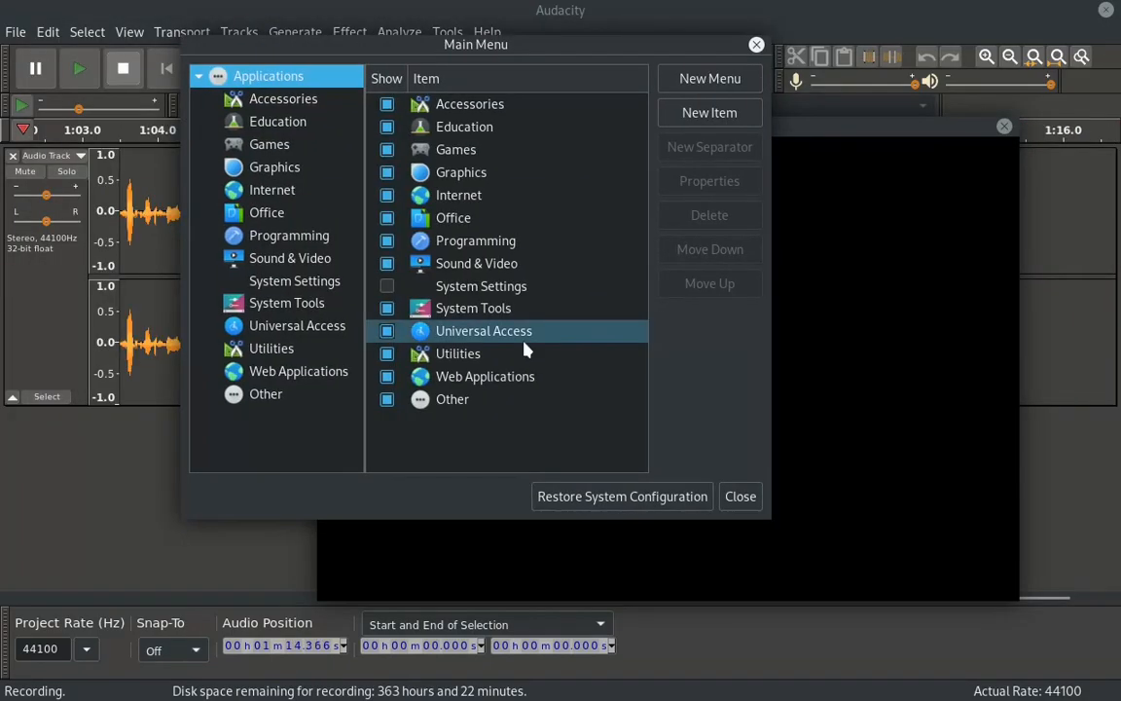
Inspect the launcher properties and icon chooser of Modelio Open Source 4.1 in the Programming category, and close the menu editor without changes.
{"action": "left_click", "coordinate": [282, 237]}
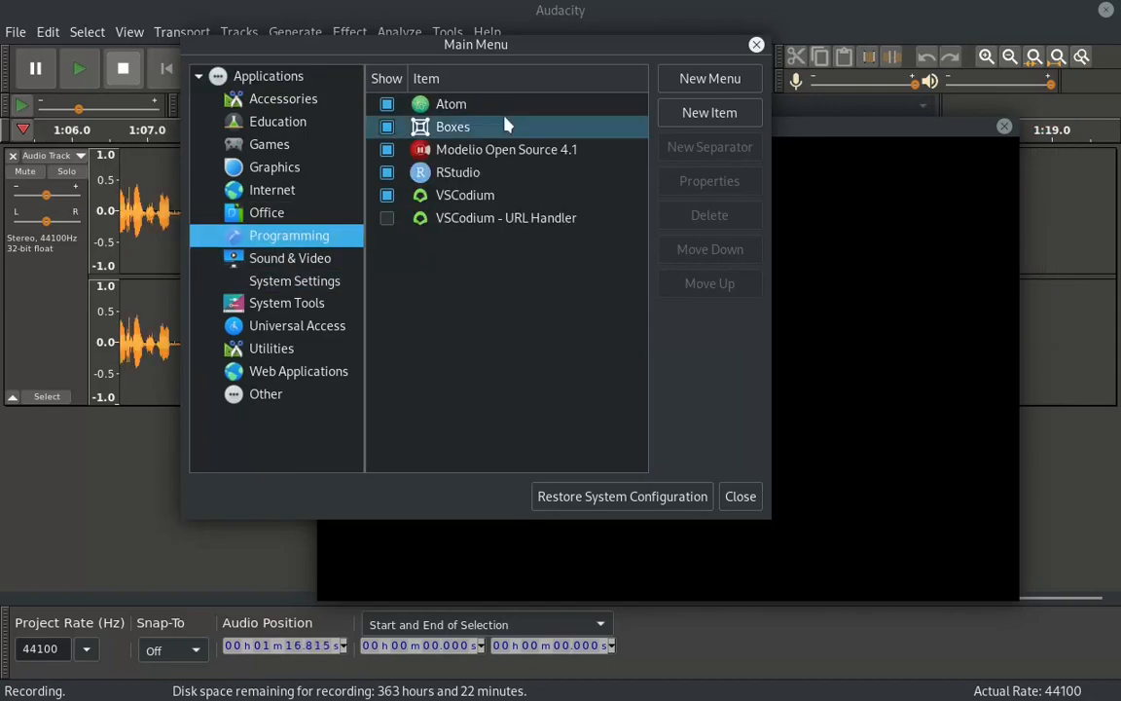
{"action": "left_click", "coordinate": [475, 154]}
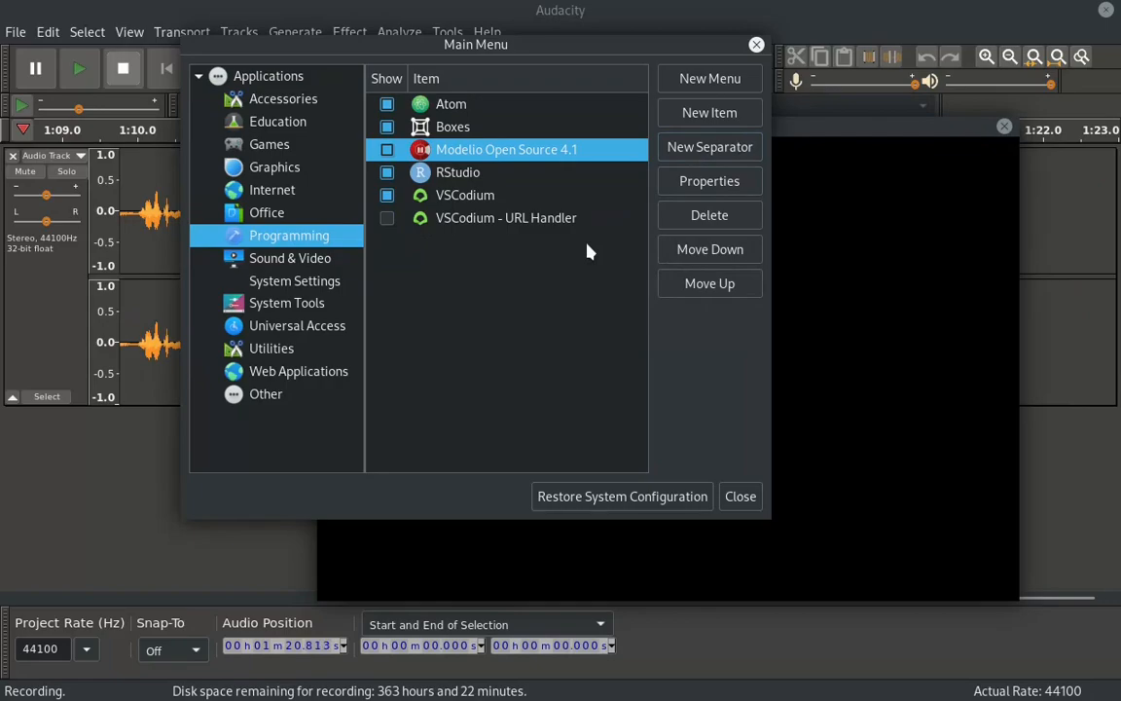
{"action": "left_click", "coordinate": [702, 189]}
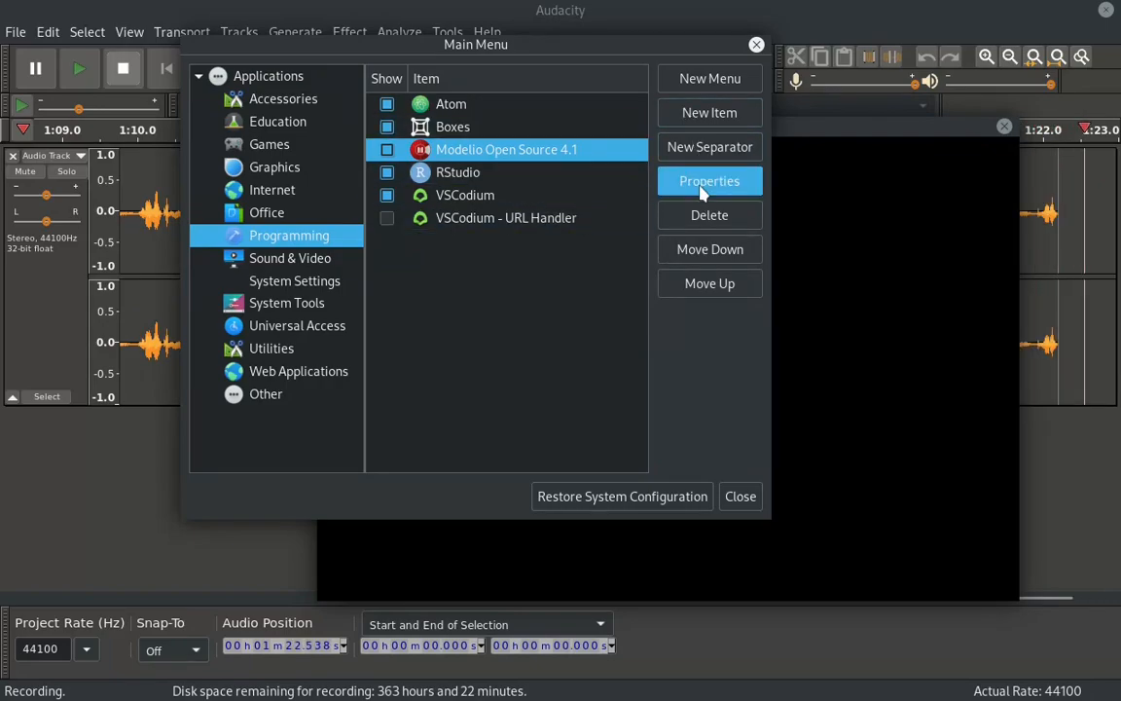
{"action": "left_click_drag", "start_coordinate": [364, 194], "coordinate": [430, 233]}
{"action": "left_click", "coordinate": [350, 284]}
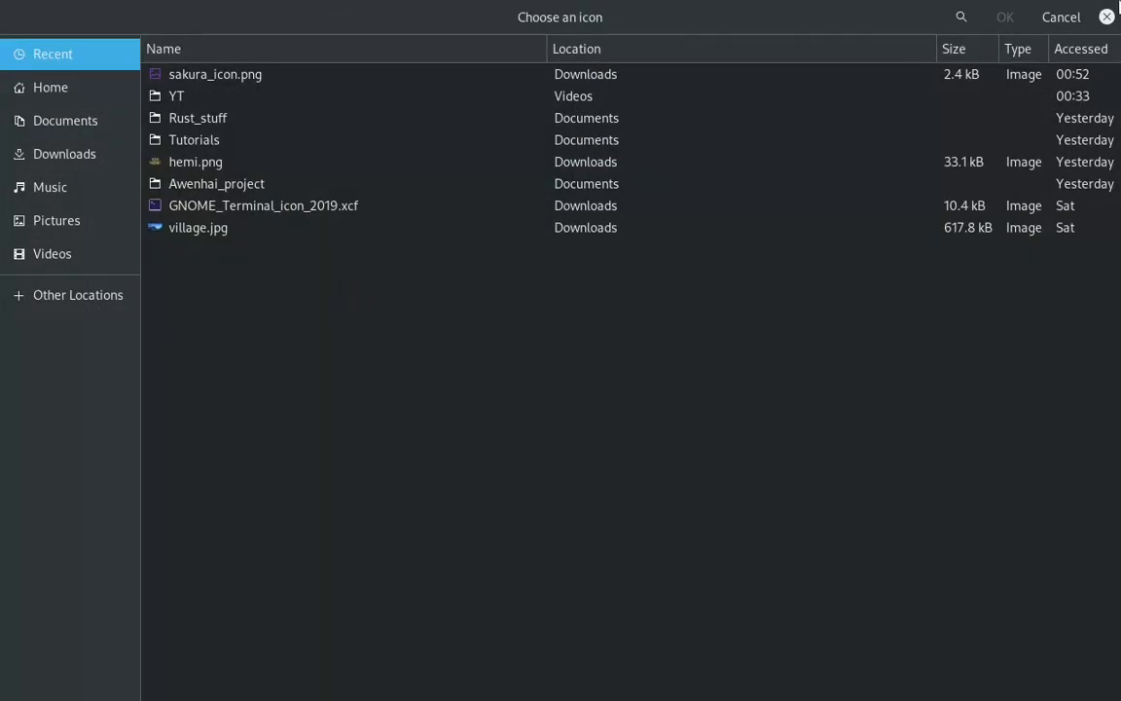
{"action": "left_click", "coordinate": [1107, 17]}
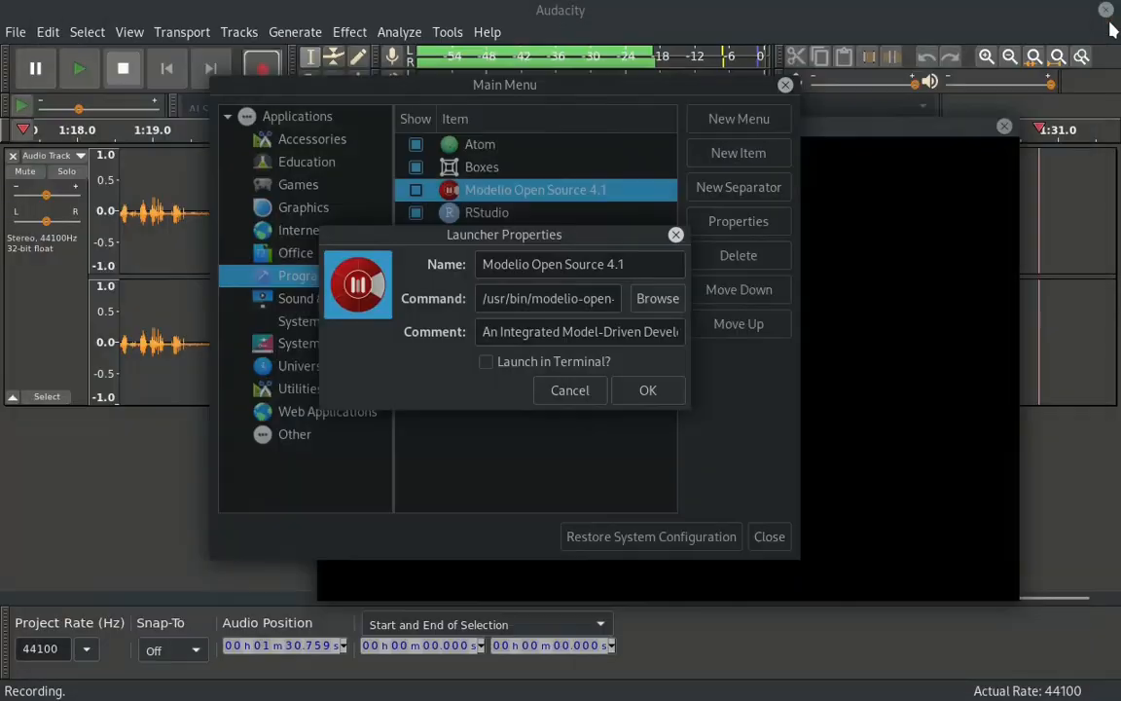
{"action": "left_click", "coordinate": [570, 391]}
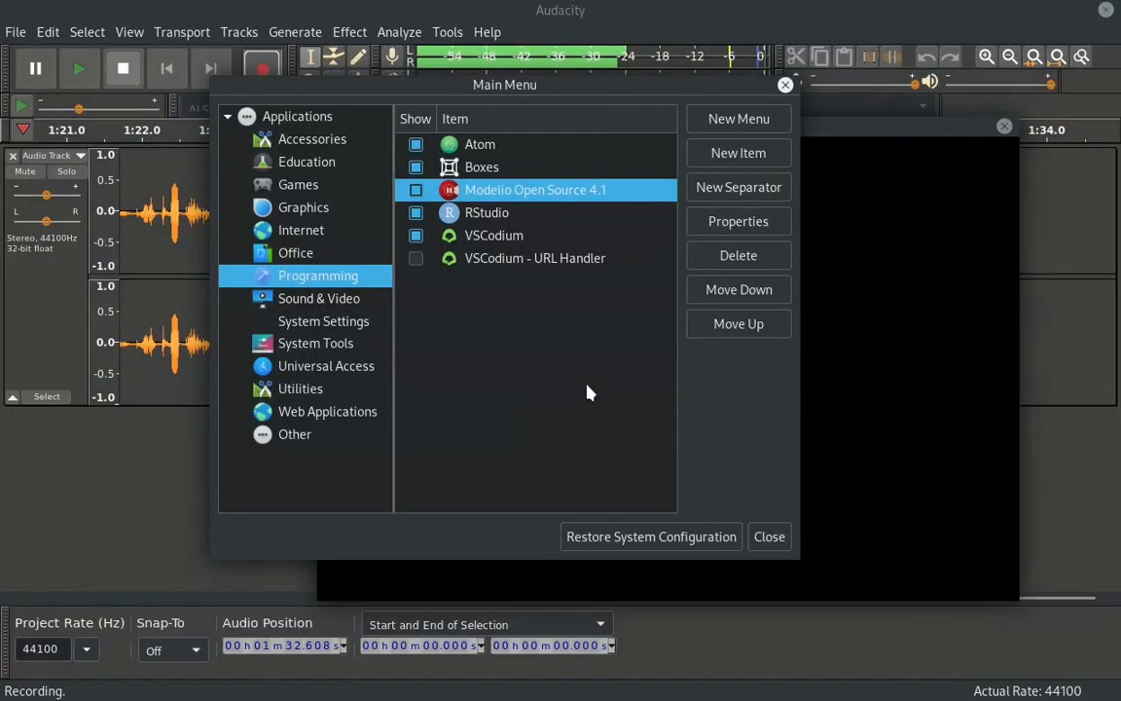
{"action": "left_click", "coordinate": [785, 84]}
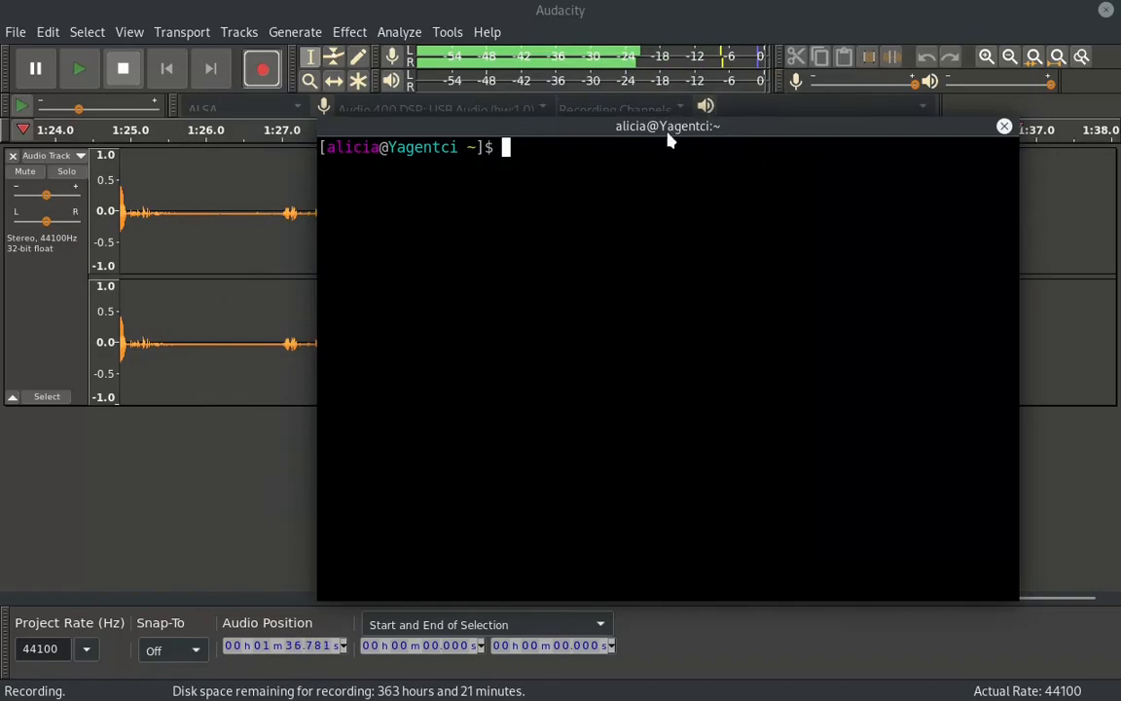
Maximize the terminal window and restore it to a floating window.
{"action": "left_click_drag", "start_coordinate": [668, 129], "coordinate": [521, 90]}
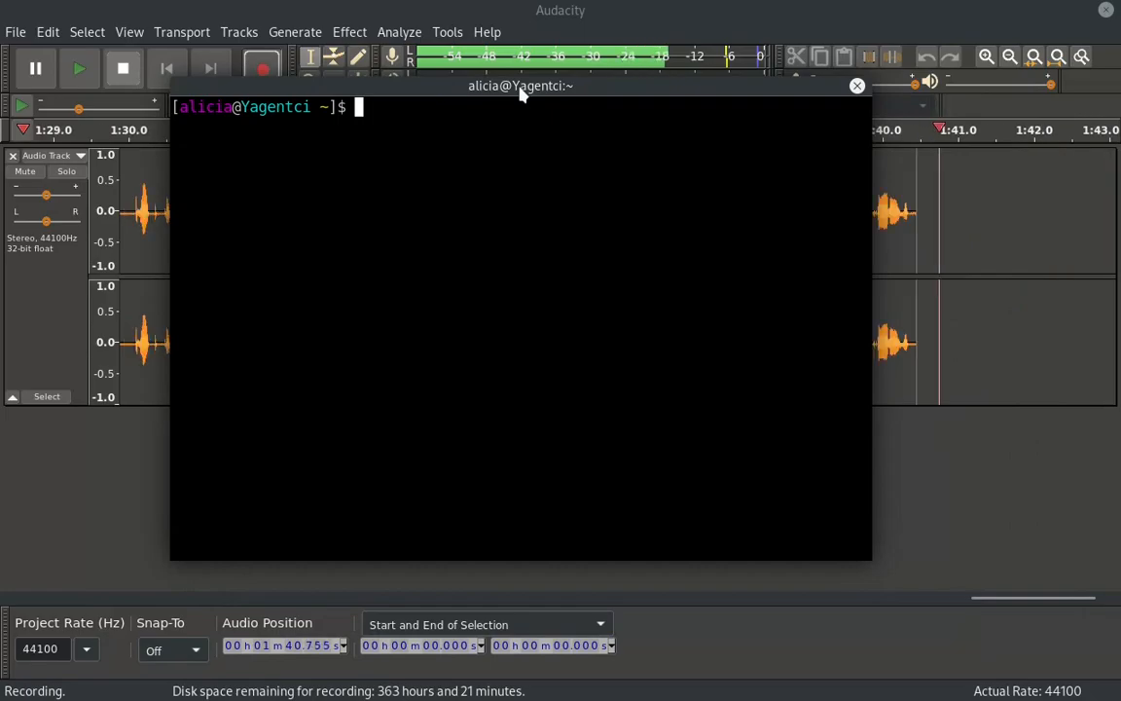
{"action": "double_click", "coordinate": [521, 89]}
{"action": "key", "text": "super"}
{"action": "key", "text": "super"}
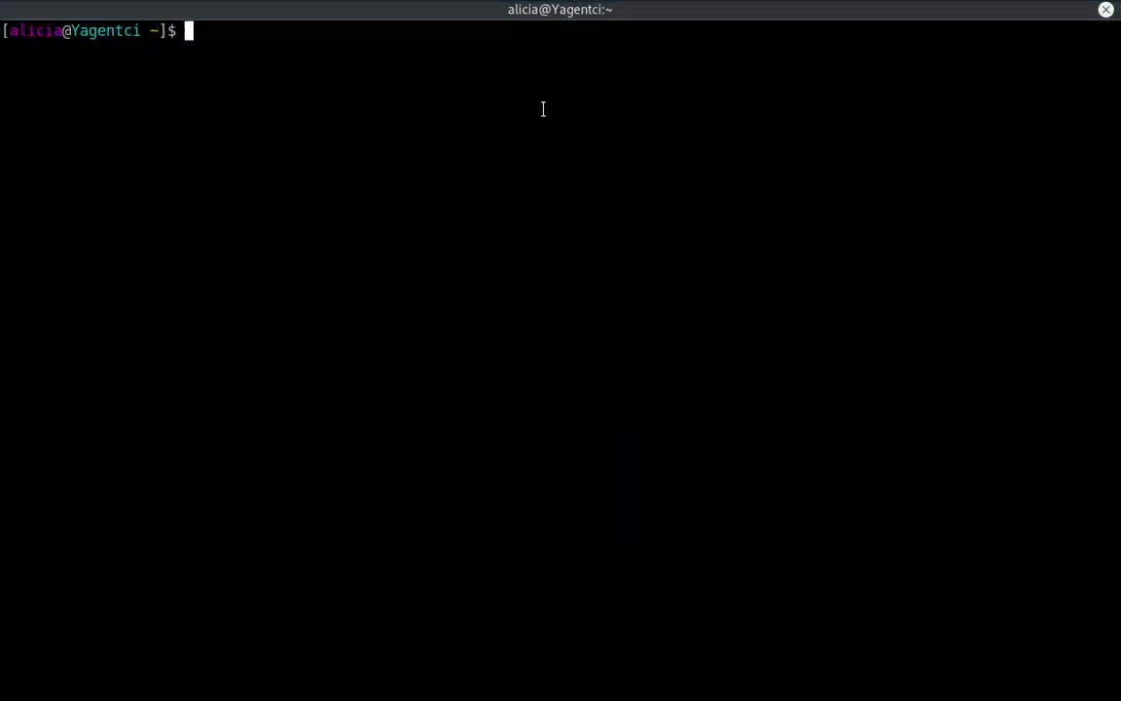
{"action": "left_click_drag", "start_coordinate": [642, 18], "coordinate": [621, 120]}
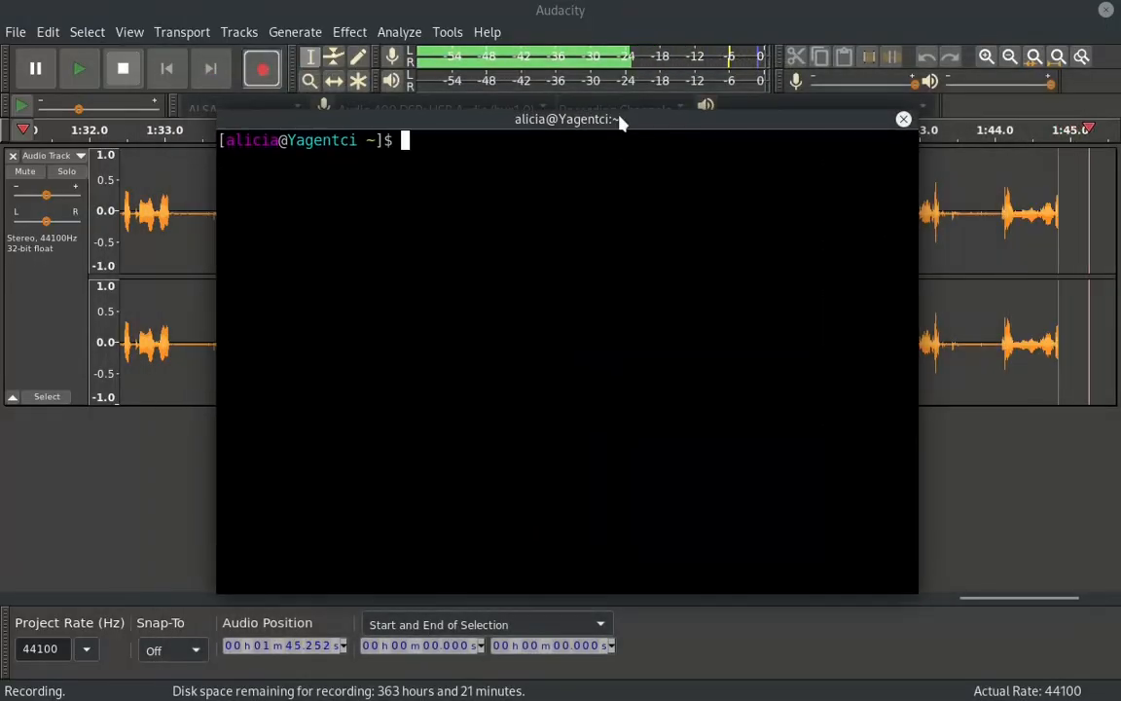
{"action": "triple_click", "coordinate": [626, 243]}
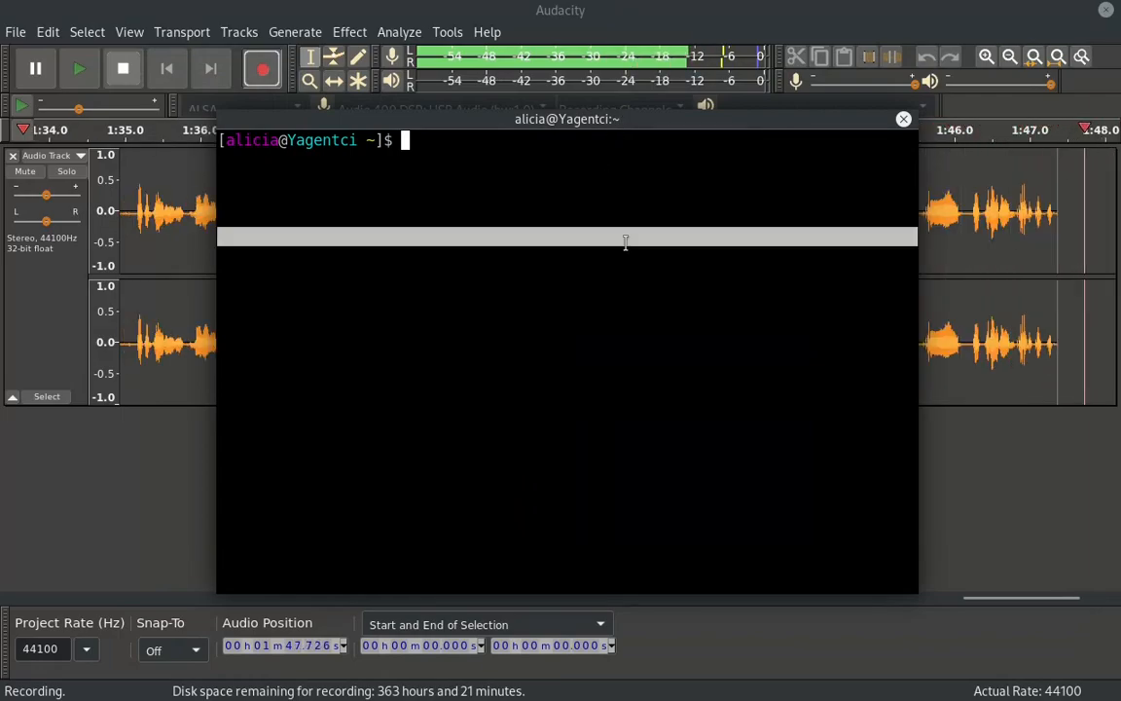
Maximize the terminal window and switch it to full screen.
{"action": "double_click", "coordinate": [633, 126]}
{"action": "left_click", "coordinate": [628, 94]}
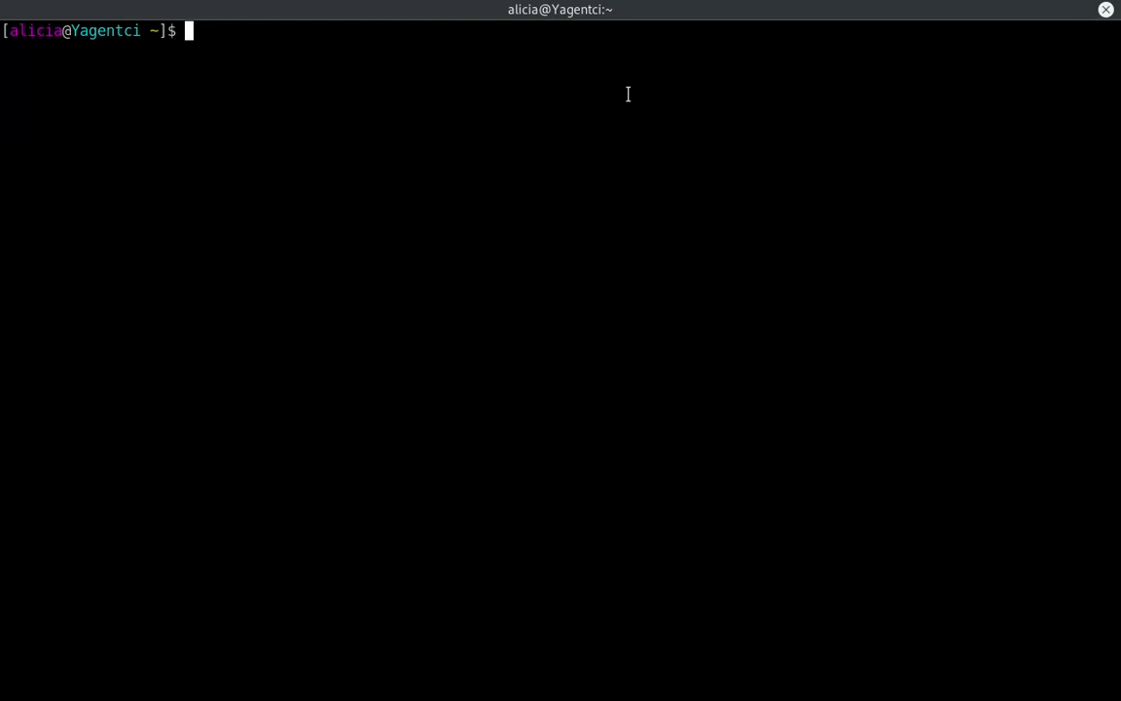
{"action": "key", "text": "F11"}
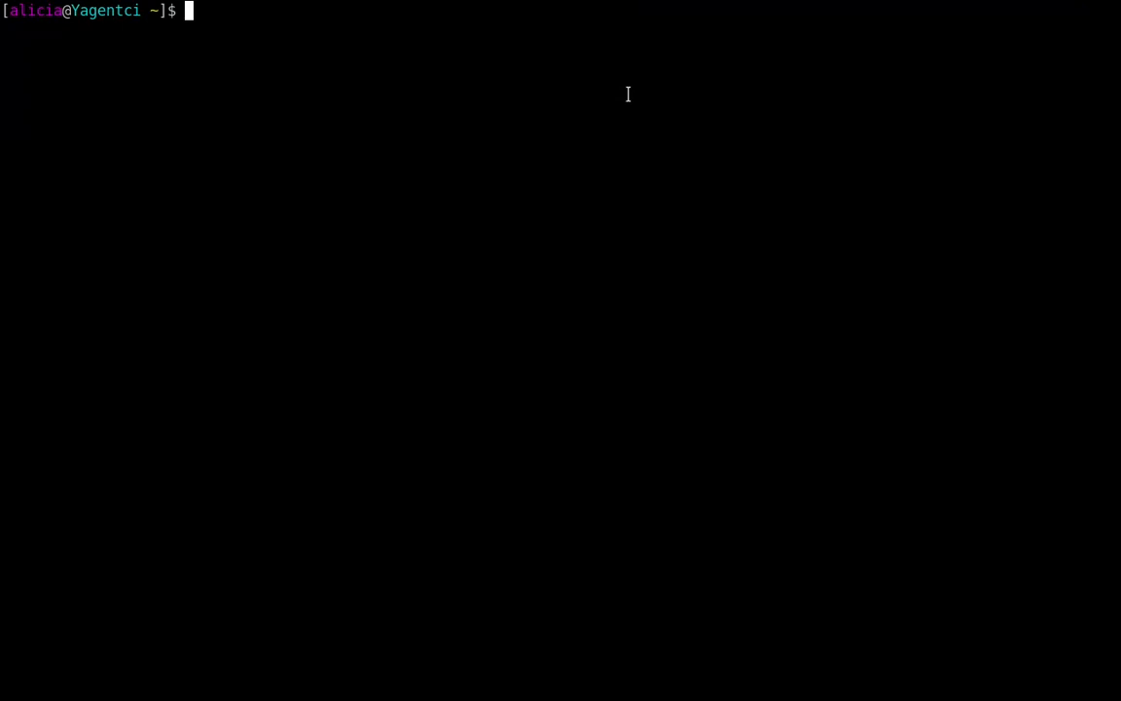
Write the command "gsettings set org.gnome.settings-daemon.plugins.media-keys max-screencast-length 3600" at the prompt without running it, and close the terminal.
{"action": "type", "text": "gsettings set org.gnome.settings-daemon.plugins.media-keys max-screencast-length 3600"}
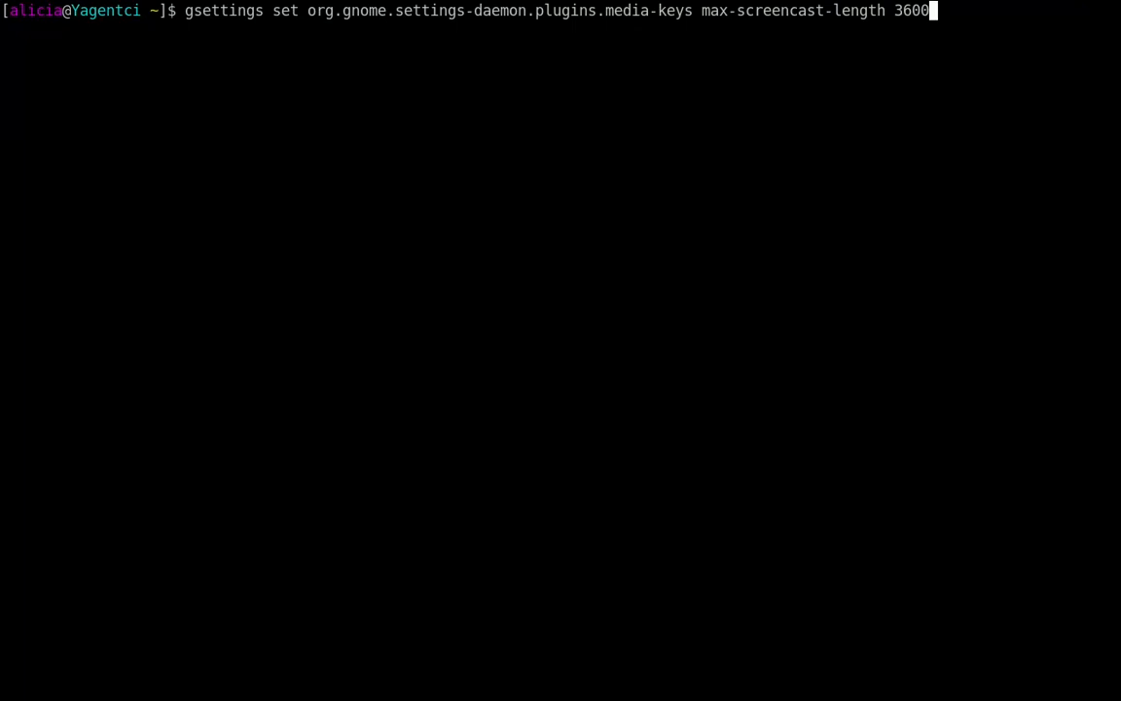
{"action": "key", "text": "F11"}
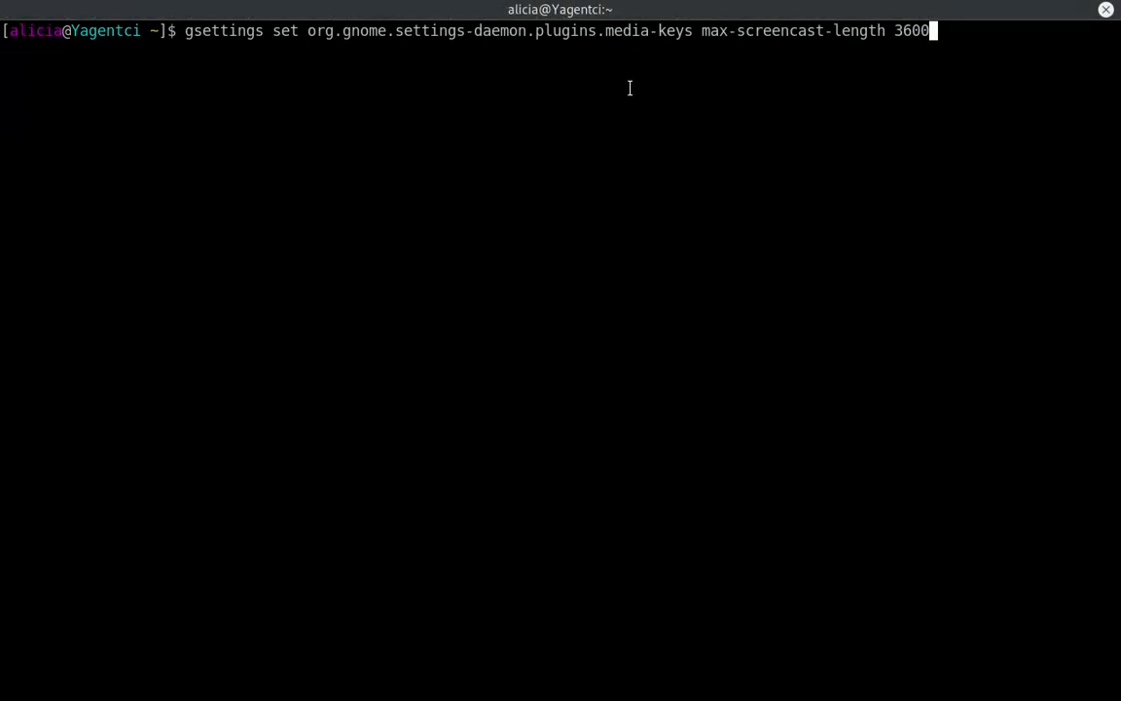
{"action": "left_click", "coordinate": [1108, 11]}
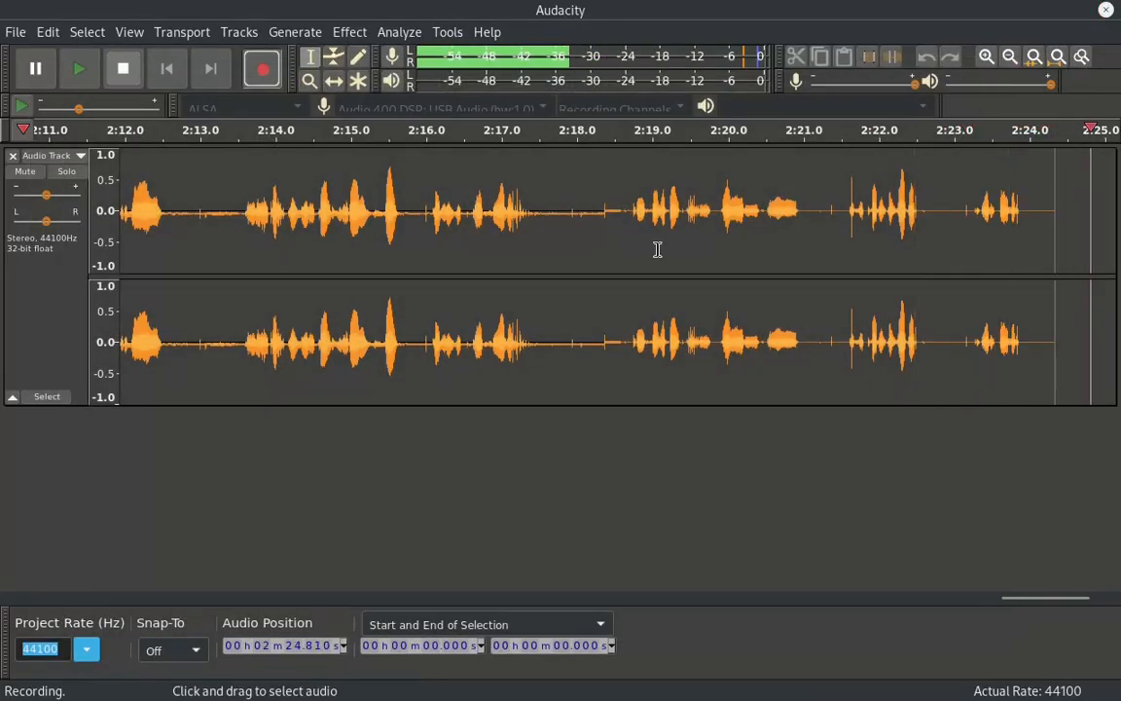
Switch to the Firefox window and look through the installed GNOME Shell extensions, including Caffeine, Coverflow Alt-Tab and Hide Top Bar.
{"action": "key", "text": "super"}
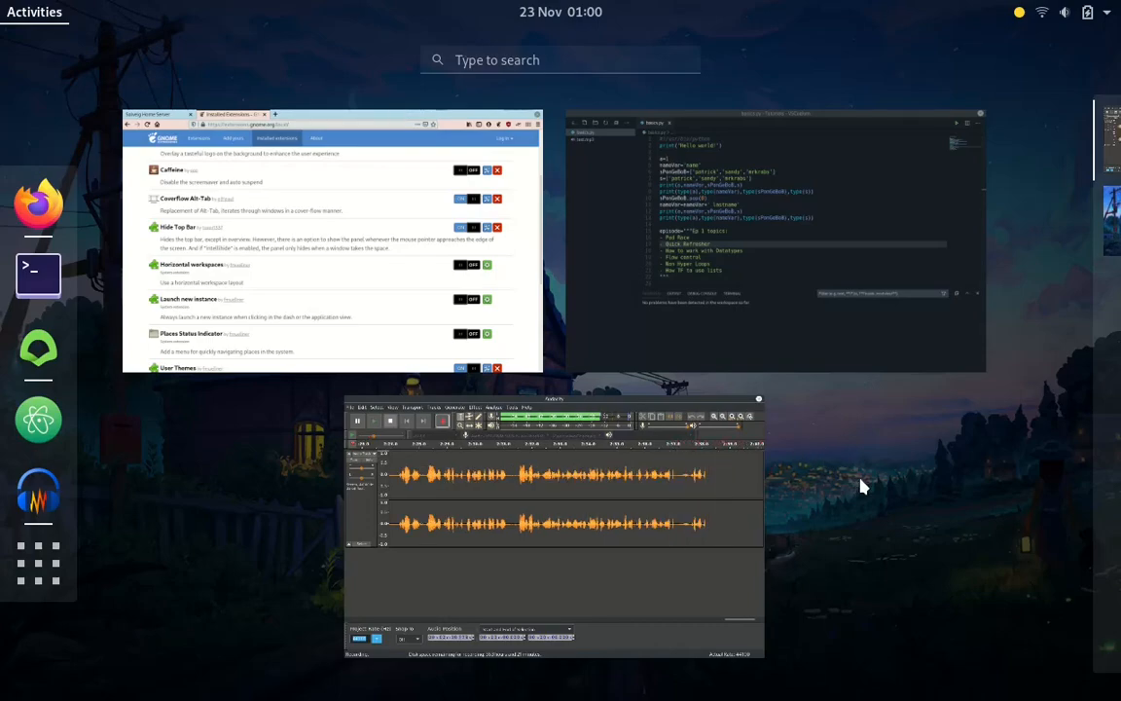
{"action": "left_click", "coordinate": [400, 280]}
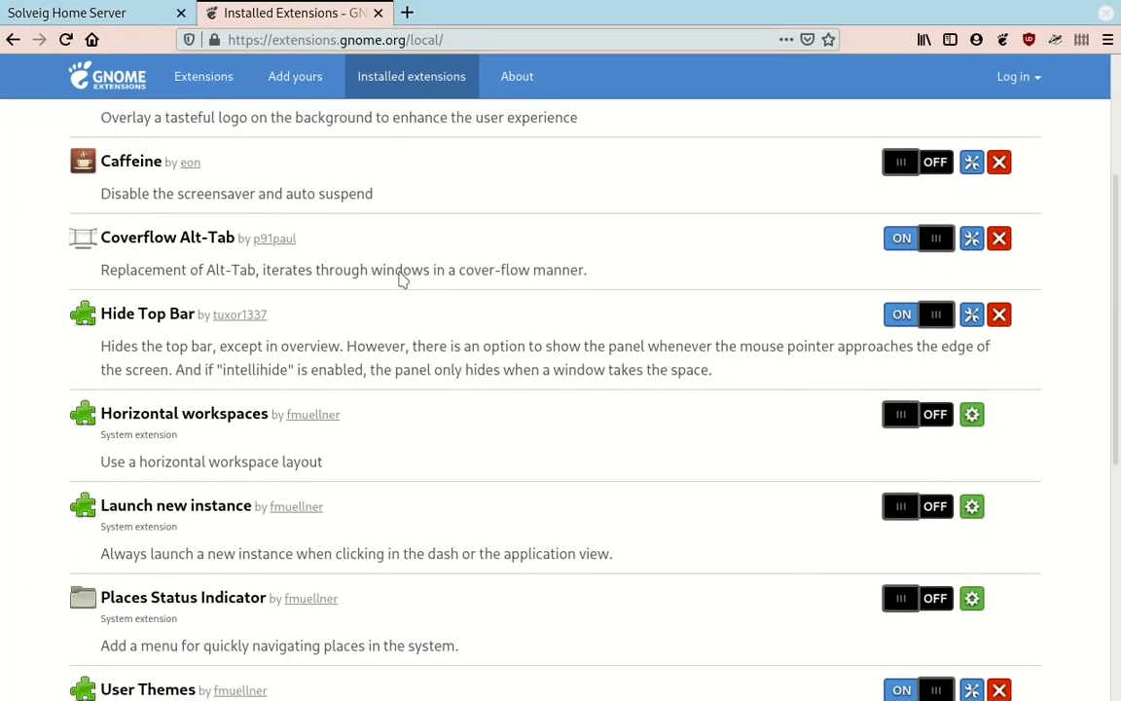
{"action": "scroll", "coordinate": [545, 273], "scroll_direction": "down", "scroll_amount": 7}
{"action": "scroll", "coordinate": [548, 280], "scroll_direction": "up", "scroll_amount": 11}
{"action": "scroll", "coordinate": [548, 279], "scroll_direction": "down", "scroll_amount": 3}
{"action": "scroll", "coordinate": [548, 279], "scroll_direction": "up", "scroll_amount": 3}
{"action": "scroll", "coordinate": [548, 279], "scroll_direction": "down", "scroll_amount": 6}
{"action": "scroll", "coordinate": [548, 279], "scroll_direction": "up", "scroll_amount": 1}
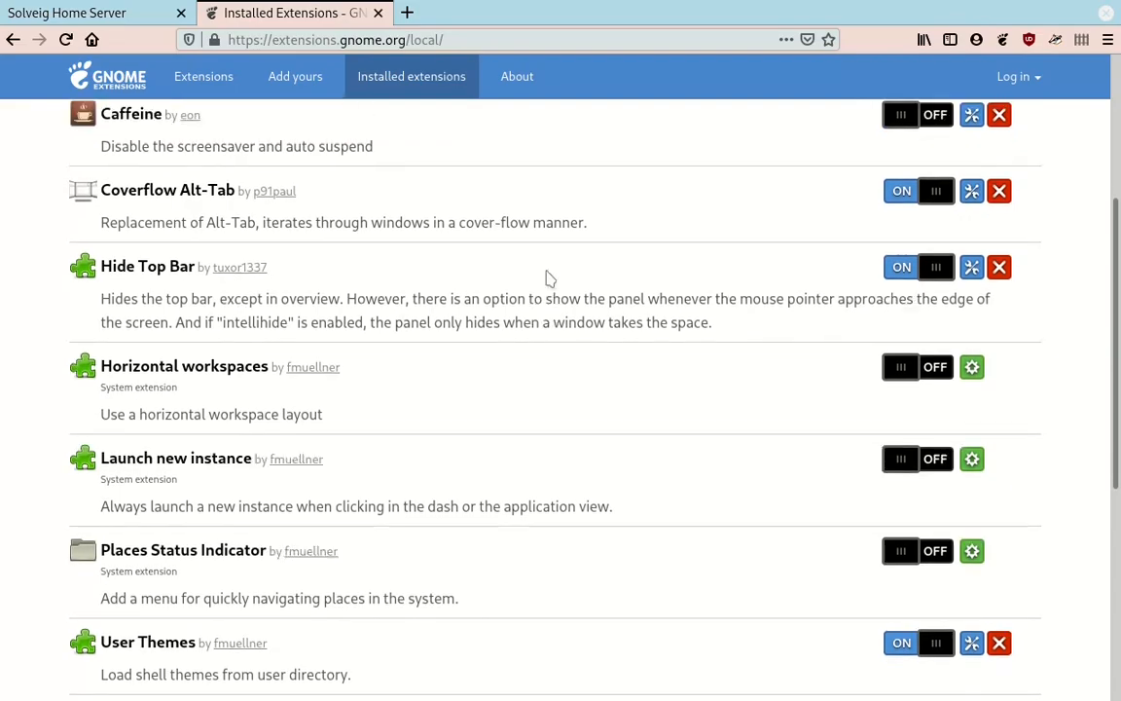
{"action": "left_click_drag", "start_coordinate": [315, 251], "coordinate": [425, 250]}
{"action": "left_click", "coordinate": [479, 279]}
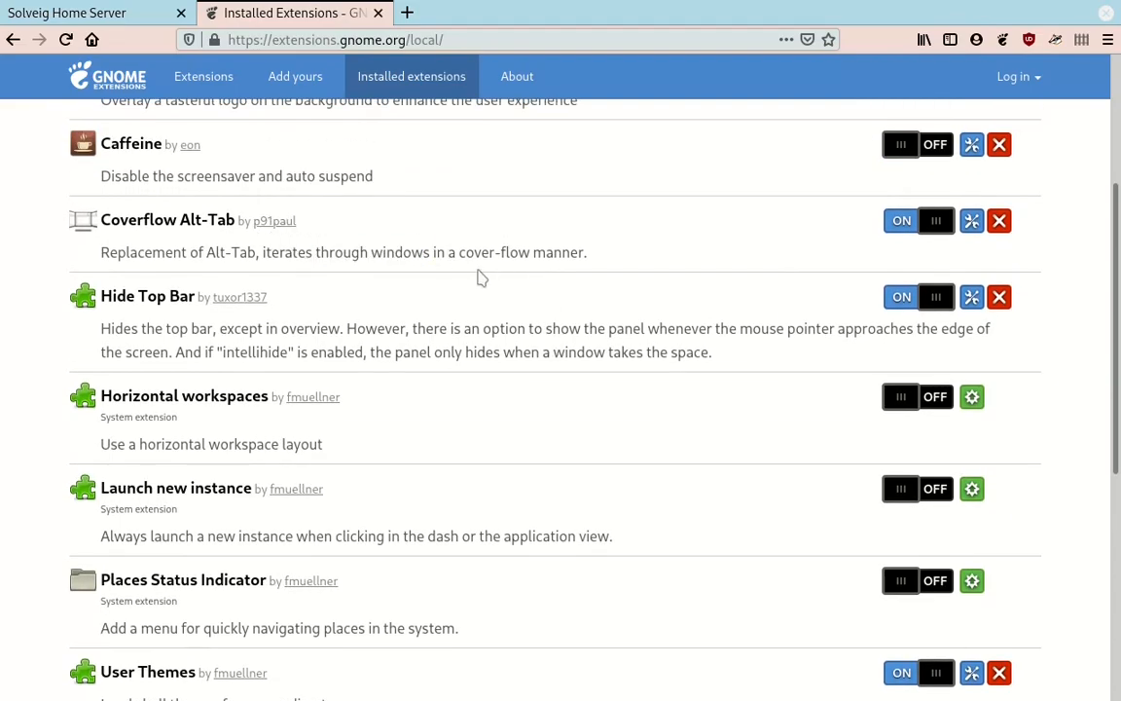
Cycle through the open windows in the cover-flow window switcher and return to the installed extensions page.
{"action": "key", "text": "alt+Tab"}
{"action": "key", "text": "alt+Tab"}
{"action": "key", "text": "alt+Tab"}
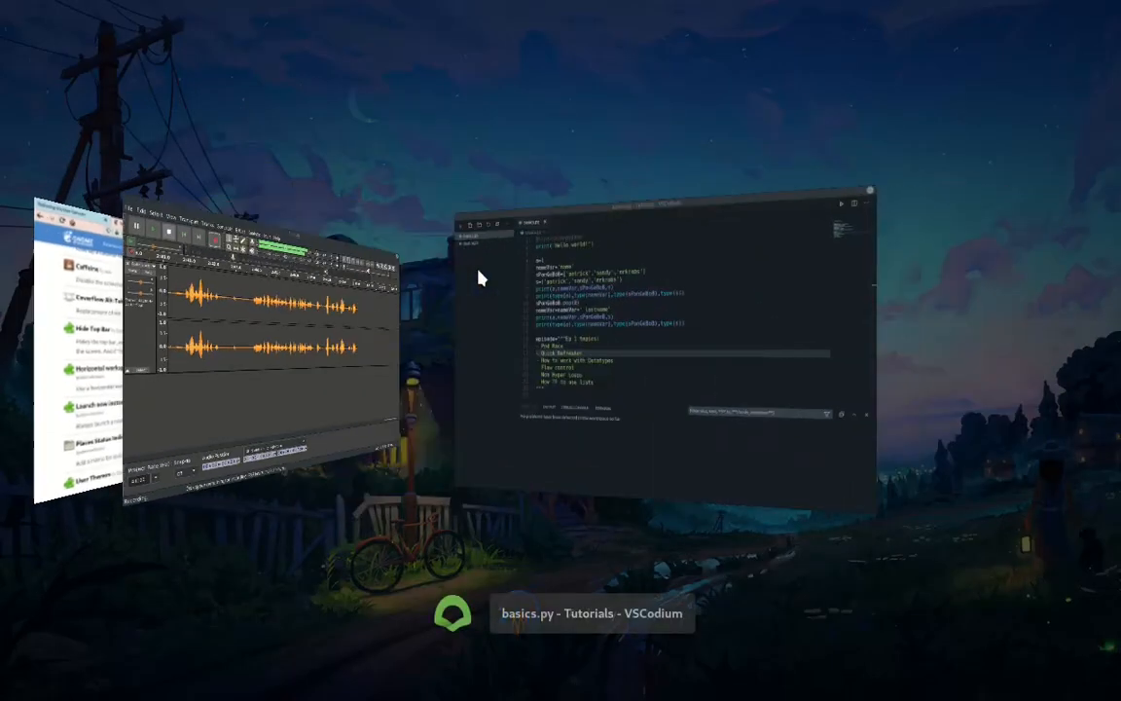
{"action": "key", "text": "alt+Tab"}
{"action": "key", "text": "alt+Tab"}
{"action": "key", "text": "alt+Tab"}
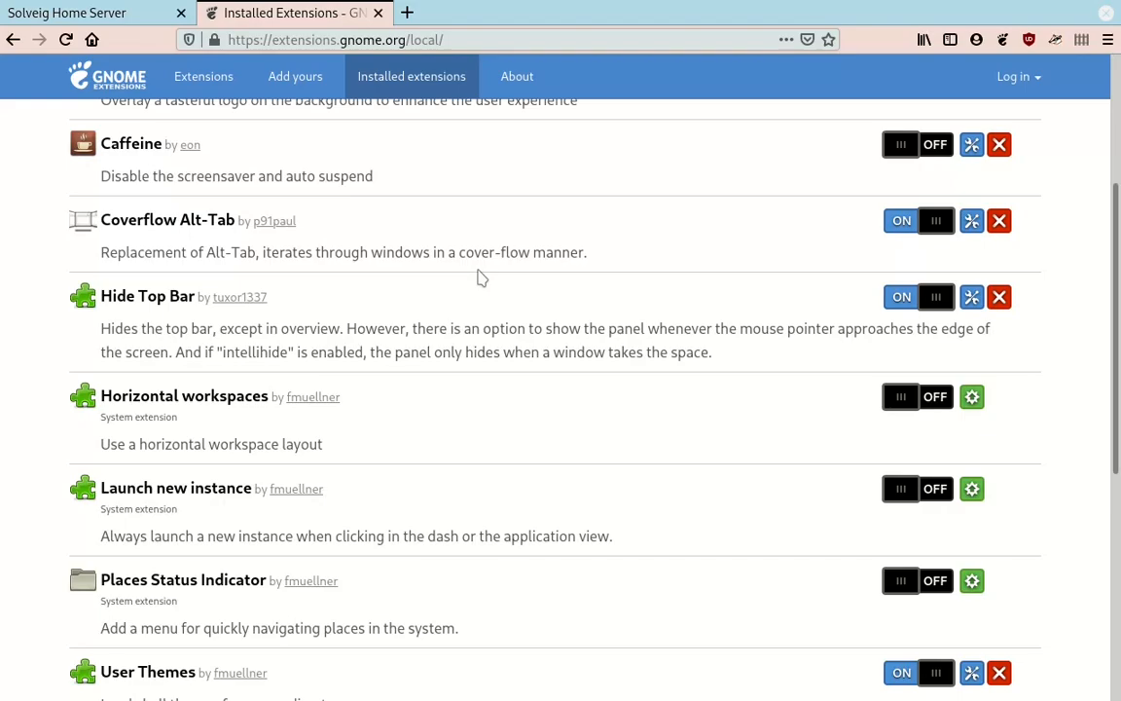
Open two terminal windows and cycle through all open windows in the cover-flow switcher.
{"action": "key", "text": "ctrl+alt+t"}
{"action": "key", "text": "ctrl+alt+t"}
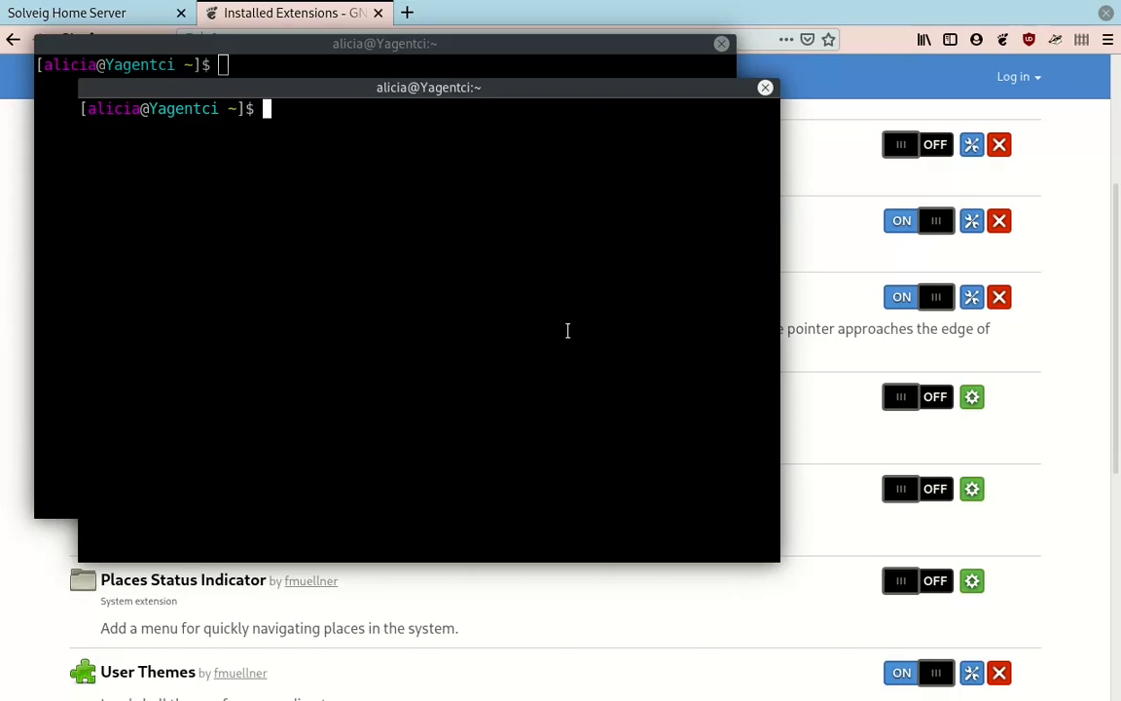
{"action": "key", "text": "alt+Tab"}
{"action": "key", "text": "alt+Tab"}
{"action": "key", "text": "alt+Tab"}
{"action": "key", "text": "alt+Tab"}
{"action": "key", "text": "alt+Tab"}
{"action": "key", "text": "alt+Tab"}
{"action": "key", "text": "alt+Tab"}
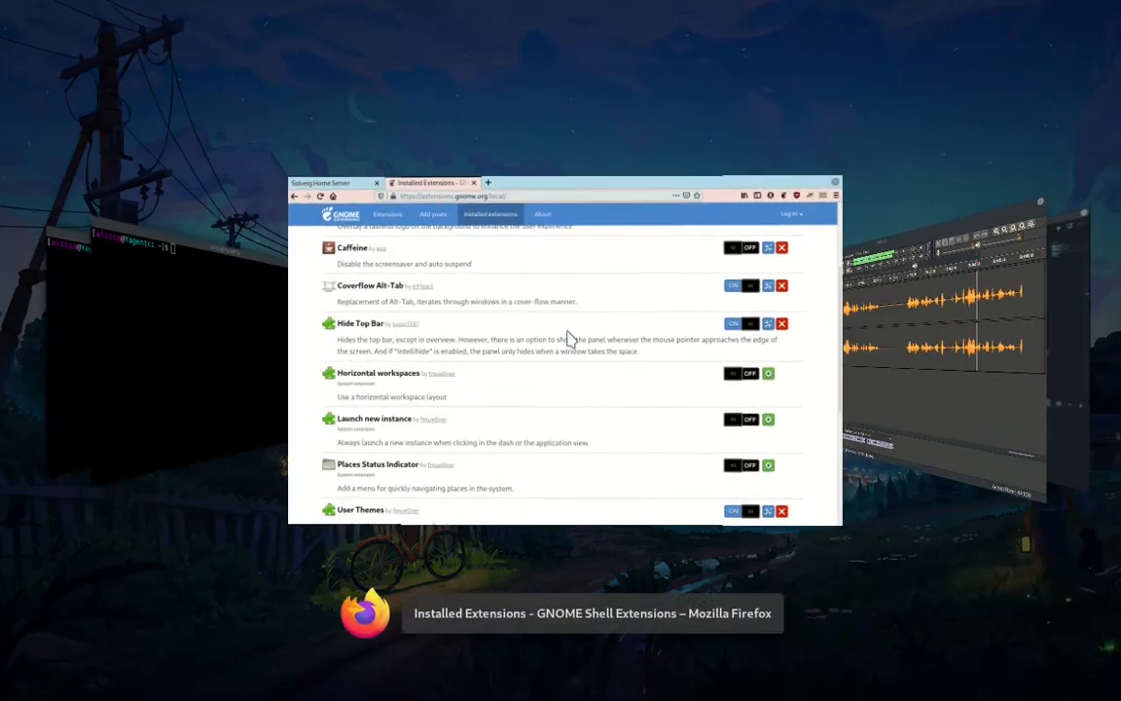
{"action": "key", "text": "alt+Tab"}
{"action": "key", "text": "alt+Tab"}
{"action": "key", "text": "alt+Tab"}
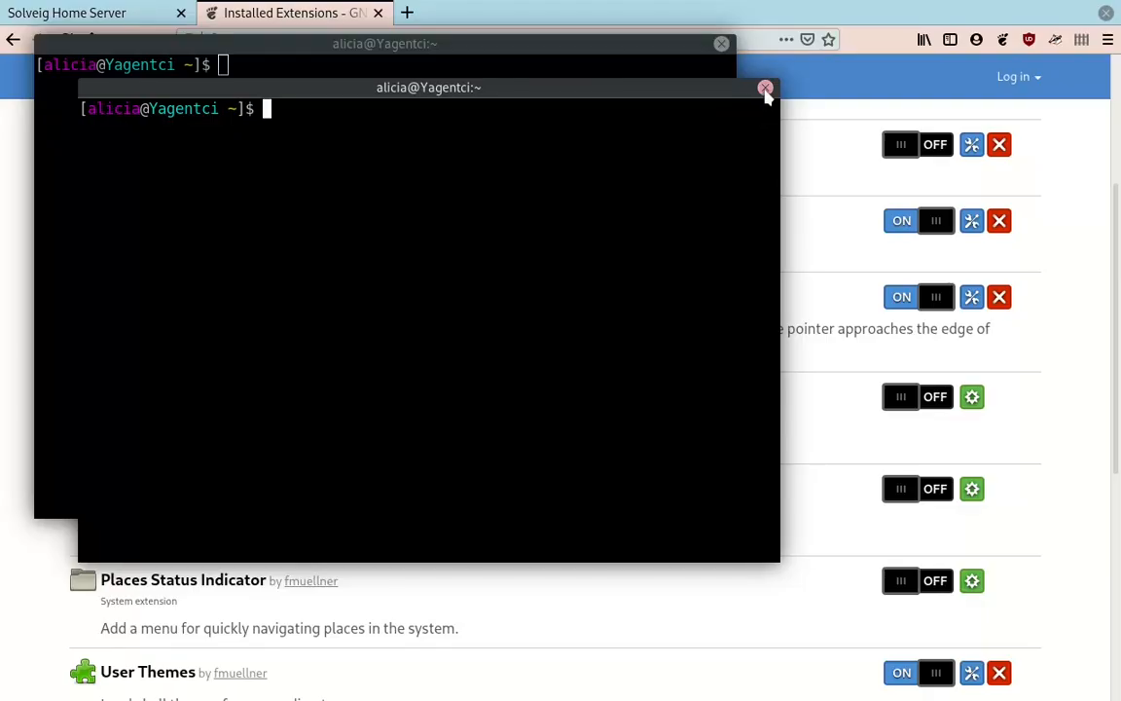
Close both terminal windows and review the rest of the installed extensions, down to User Themes and Window List.
{"action": "left_click", "coordinate": [765, 89]}
{"action": "left_click", "coordinate": [722, 44]}
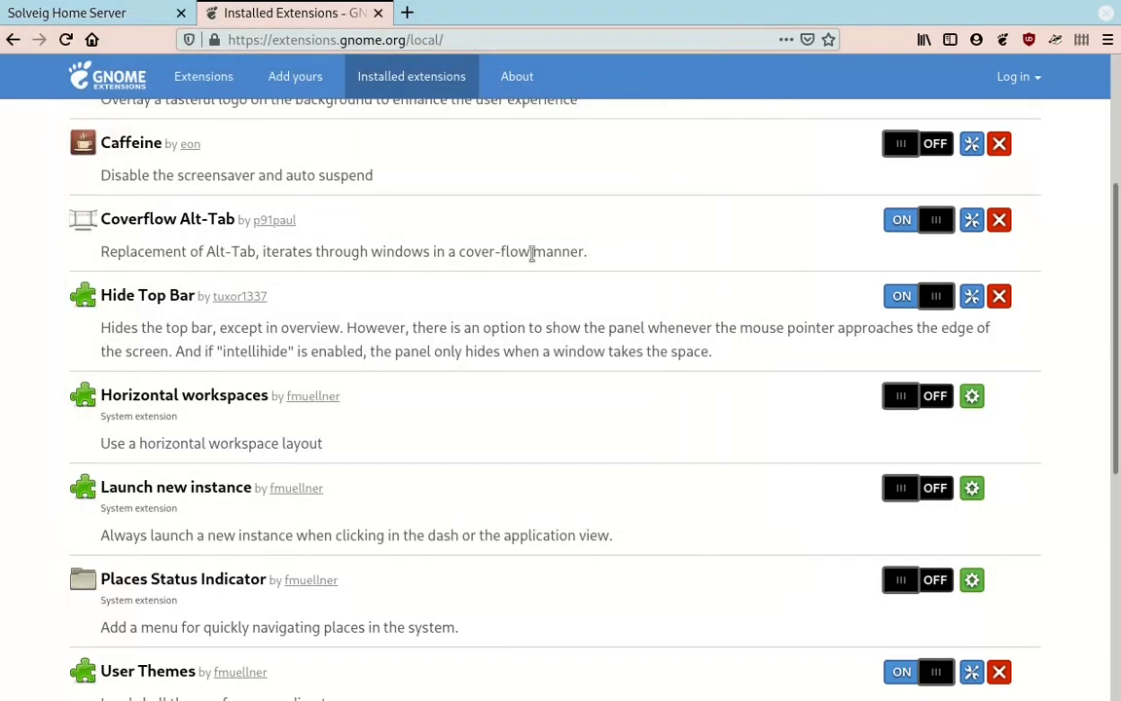
{"action": "scroll", "coordinate": [532, 253], "scroll_direction": "down", "scroll_amount": 1}
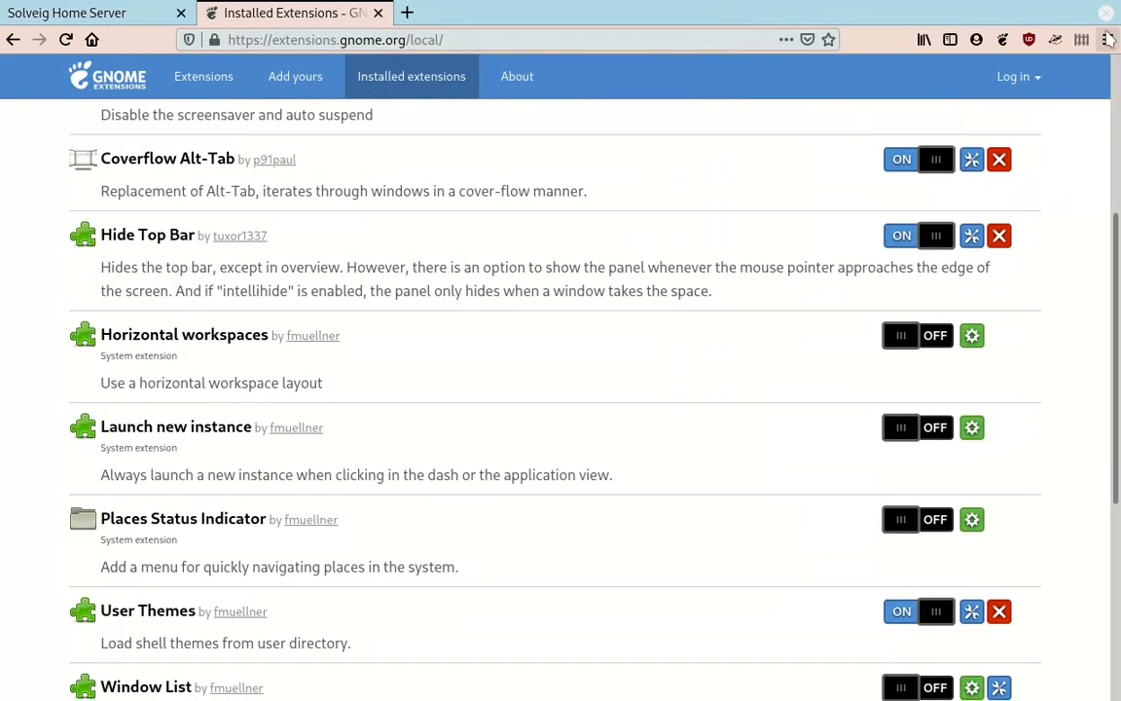
{"action": "scroll", "coordinate": [481, 511], "scroll_direction": "down", "scroll_amount": 3}
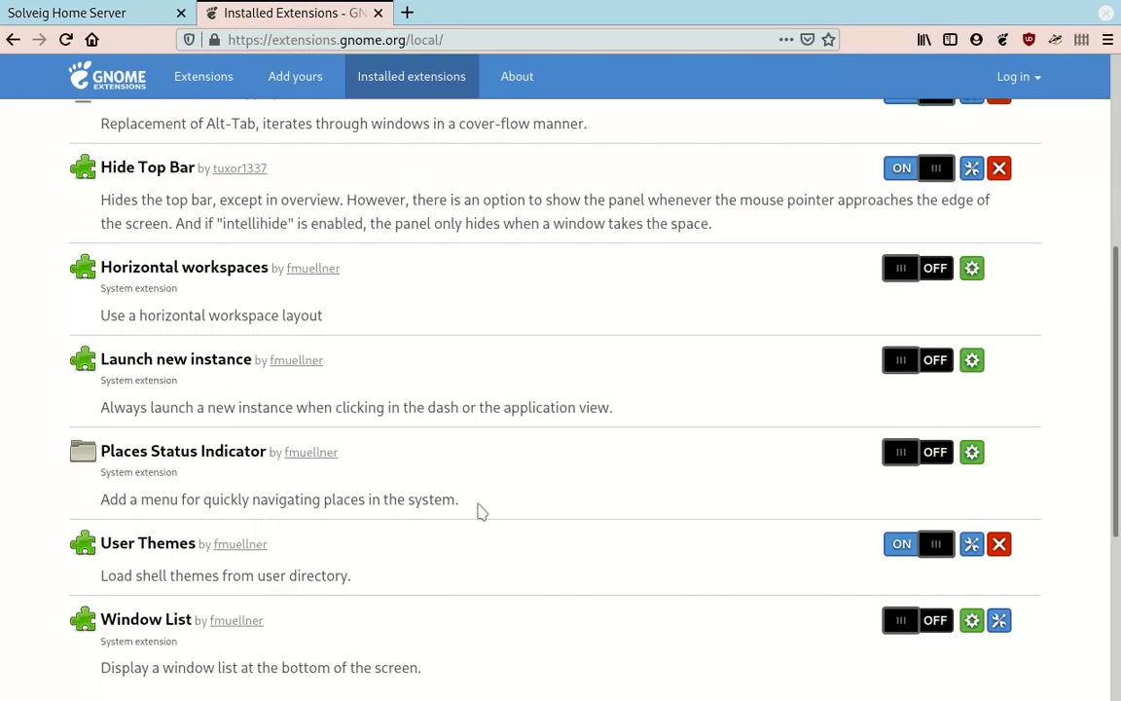
{"action": "scroll", "coordinate": [481, 510], "scroll_direction": "up", "scroll_amount": 4}
{"action": "scroll", "coordinate": [480, 510], "scroll_direction": "up", "scroll_amount": 1}
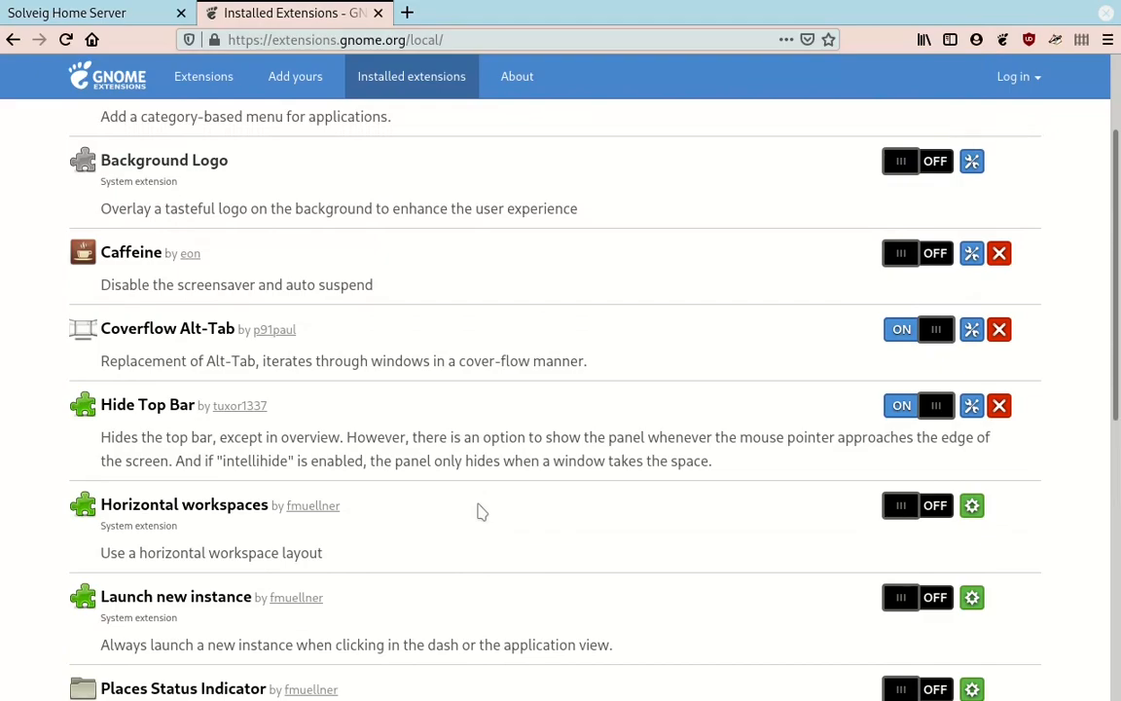
{"action": "scroll", "coordinate": [481, 510], "scroll_direction": "down", "scroll_amount": 2}
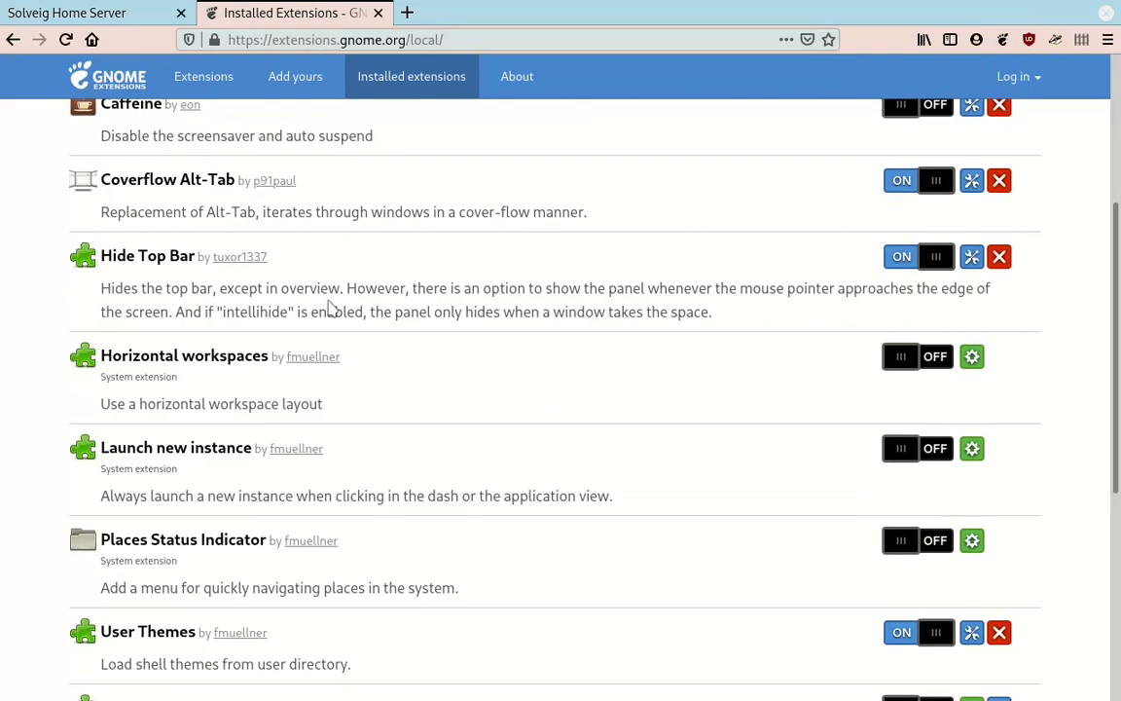
Show the Activities overview with its top bar, then return to the page and look over the full list of installed extensions.
{"action": "key", "text": "super"}
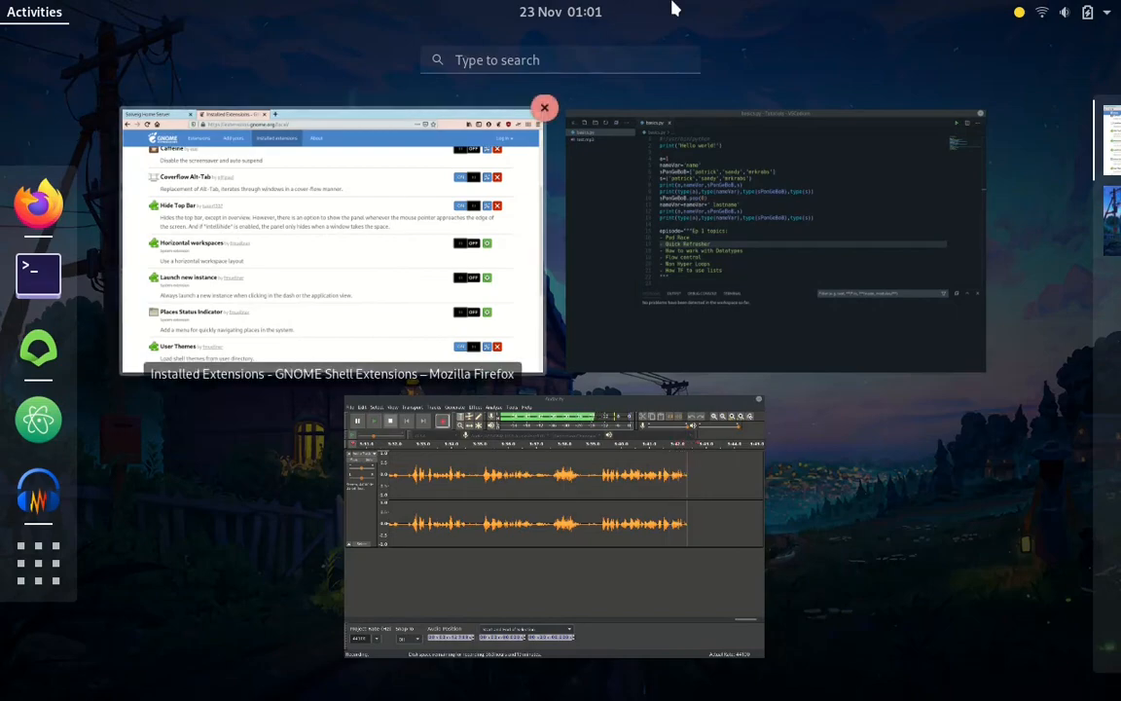
{"action": "key", "text": "super"}
{"action": "scroll", "coordinate": [561, 487], "scroll_direction": "down", "scroll_amount": 5}
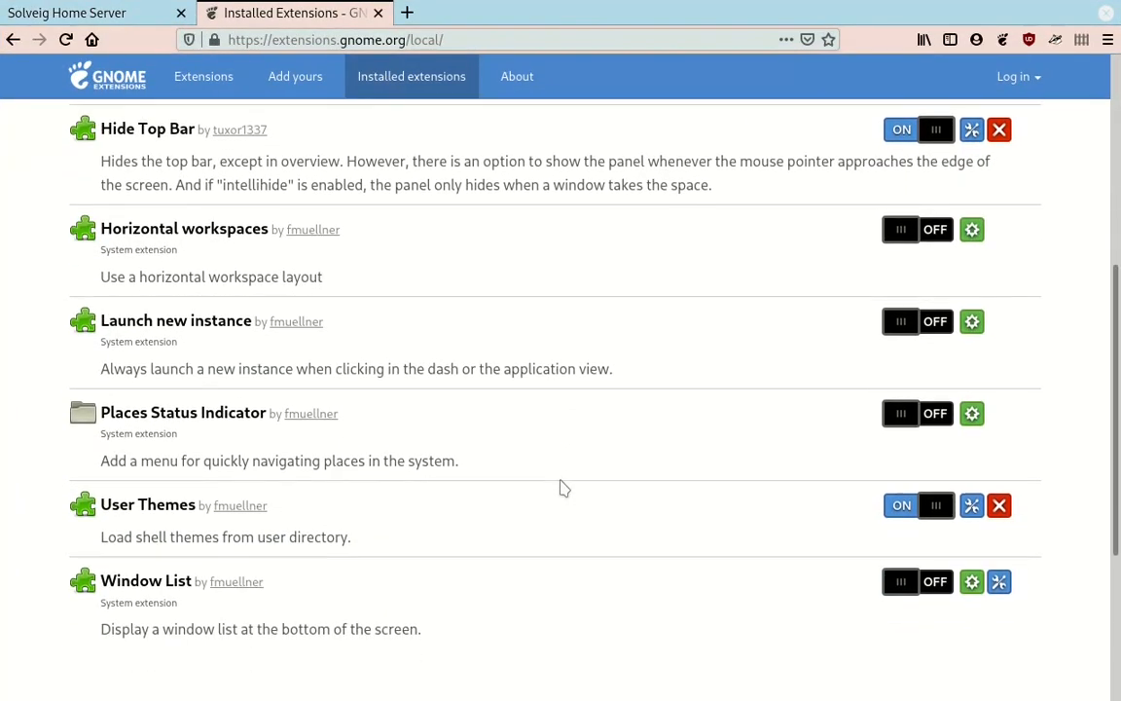
{"action": "scroll", "coordinate": [547, 375], "scroll_direction": "up", "scroll_amount": 6}
{"action": "scroll", "coordinate": [545, 371], "scroll_direction": "up", "scroll_amount": 4}
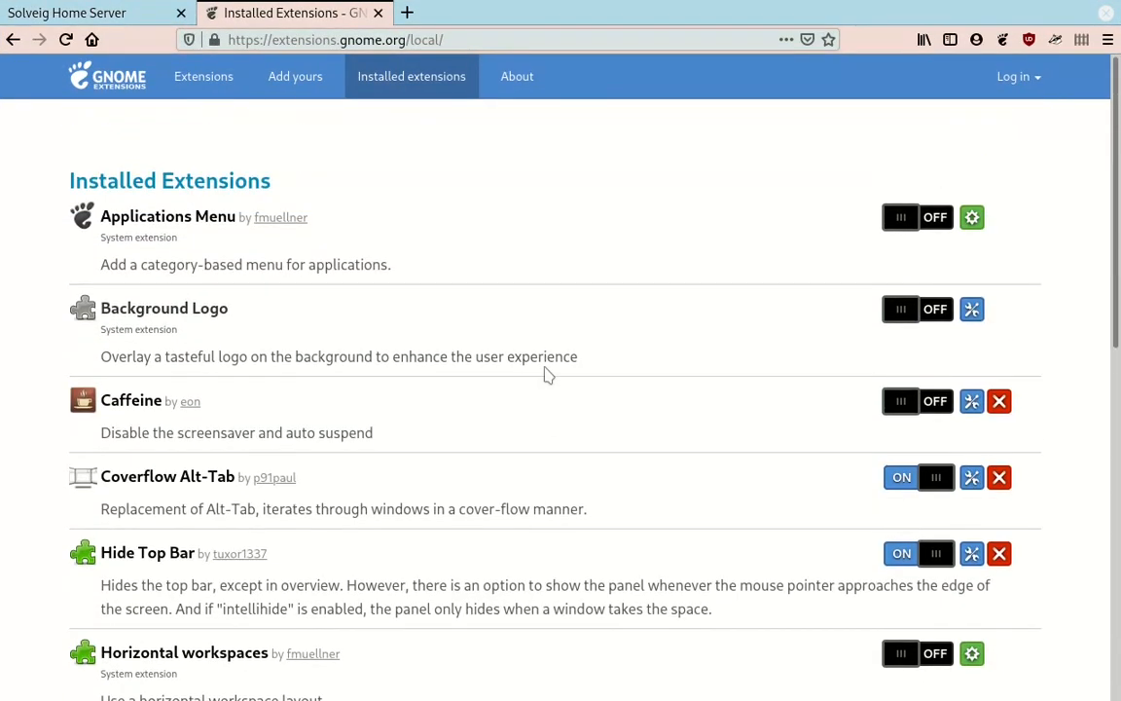
{"action": "scroll", "coordinate": [545, 371], "scroll_direction": "down", "scroll_amount": 2}
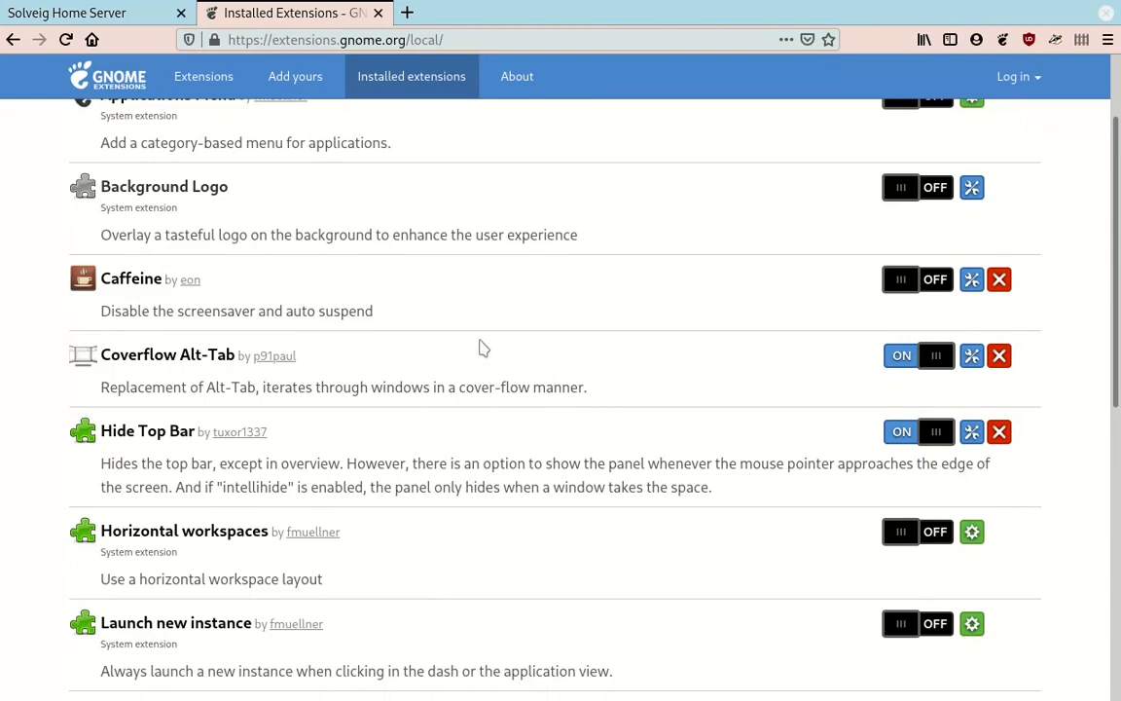
Find Tweaks with the application search term "gno", open it, and move its window nearer the middle of the screen.
{"action": "key", "text": "super"}
{"action": "key", "text": "super"}
{"action": "key", "text": "super"}
{"action": "type", "text": "g"}
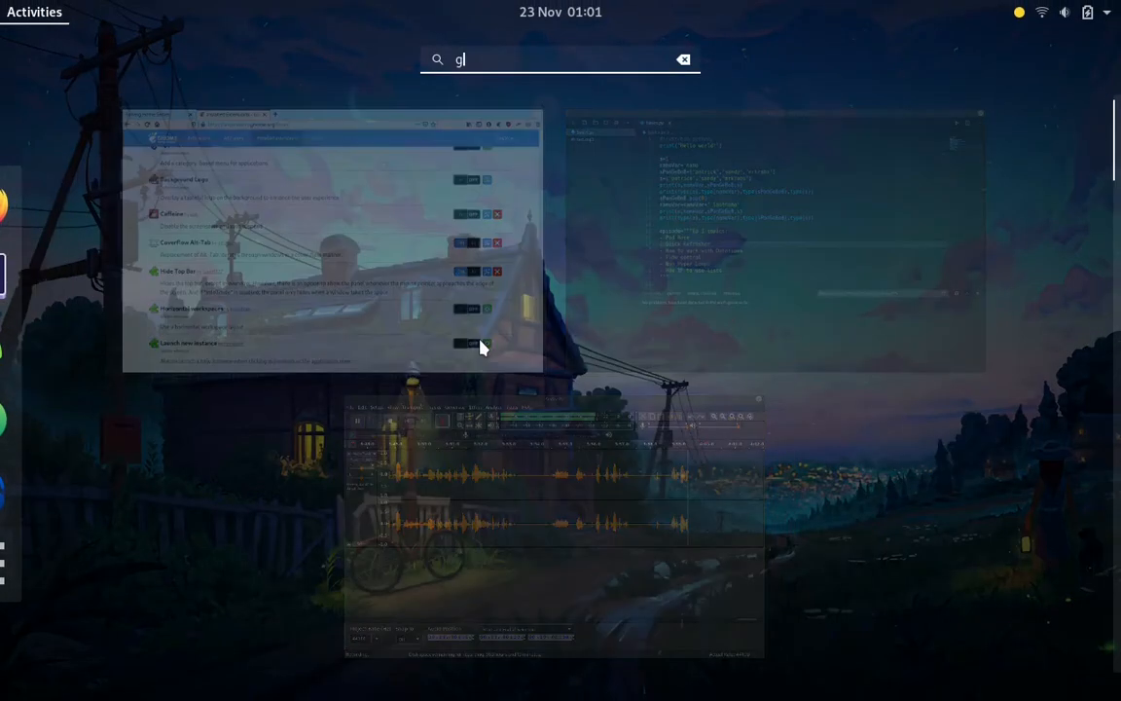
{"action": "type", "text": "no"}
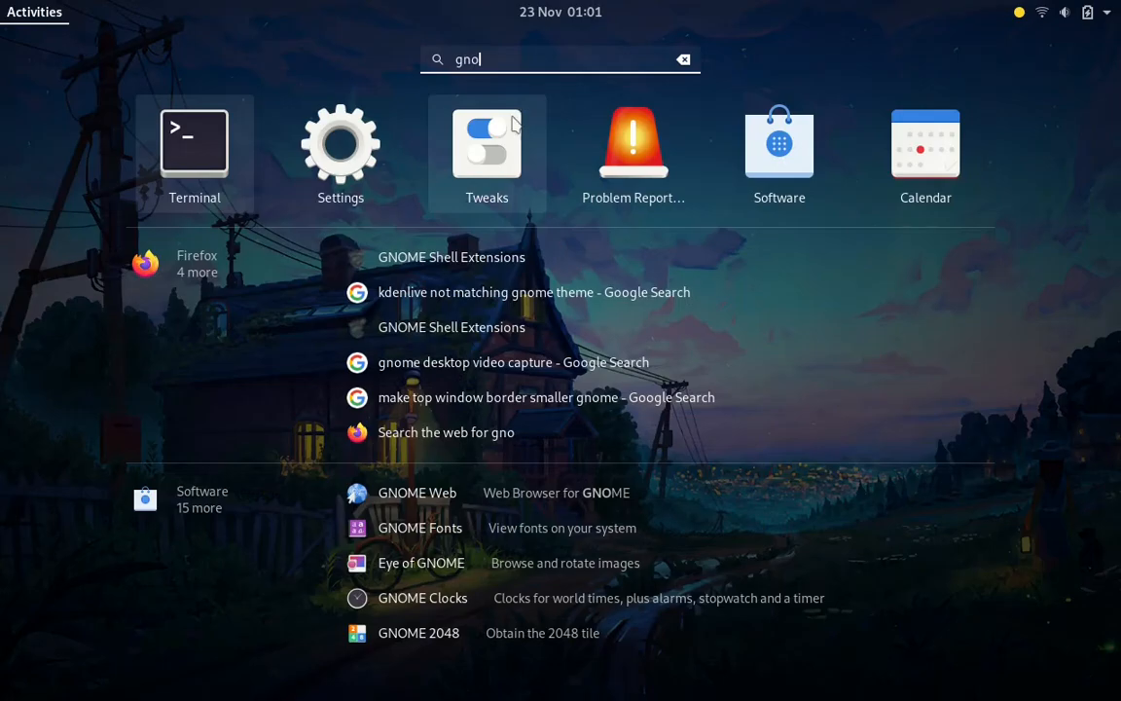
{"action": "key", "text": "super"}
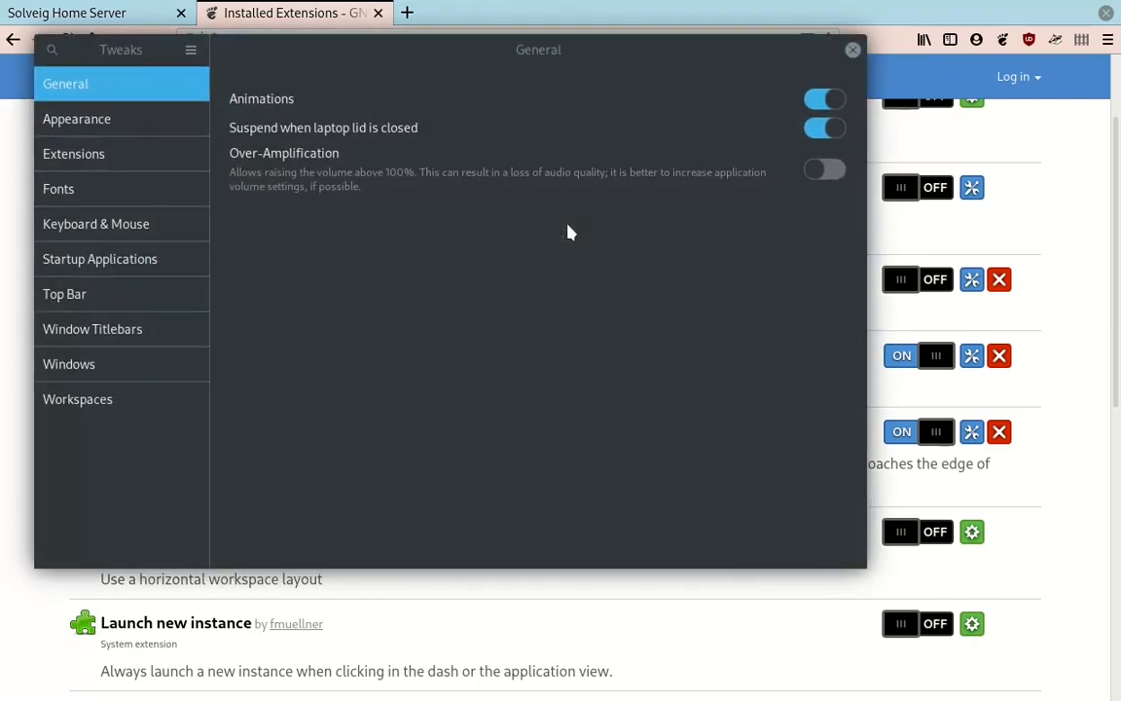
{"action": "left_click_drag", "start_coordinate": [598, 56], "coordinate": [643, 102]}
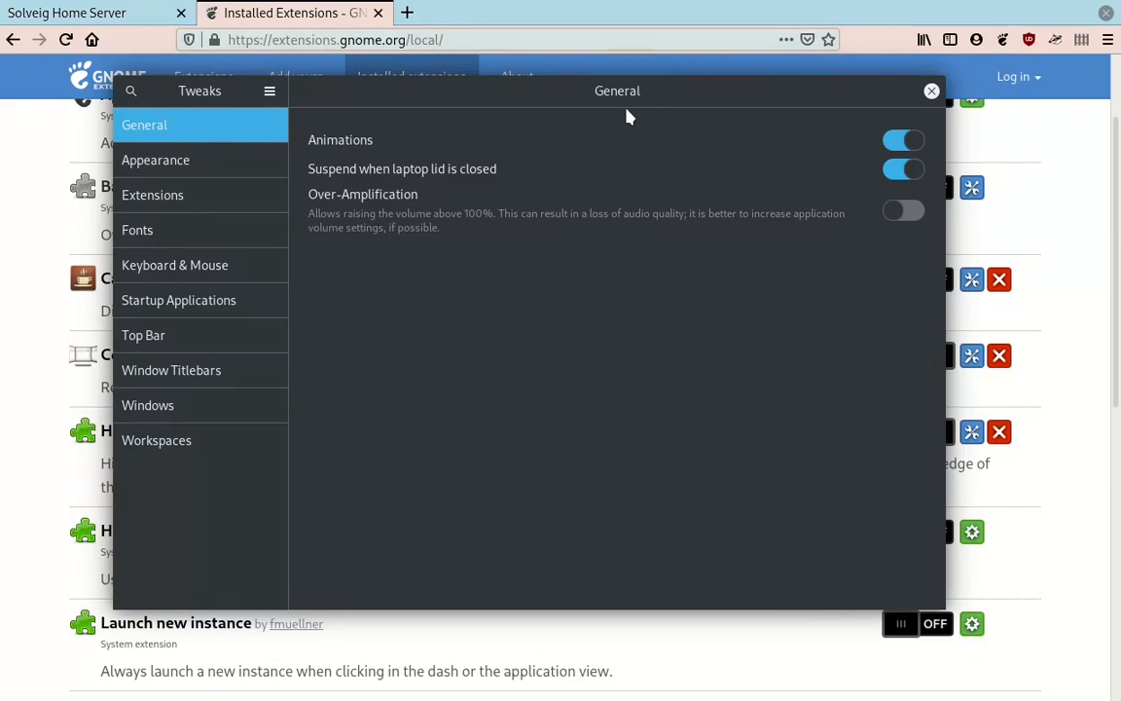
Open a terminal window, snap it to each half of the screen, and close it.
{"action": "key", "text": "ctrl+alt+t"}
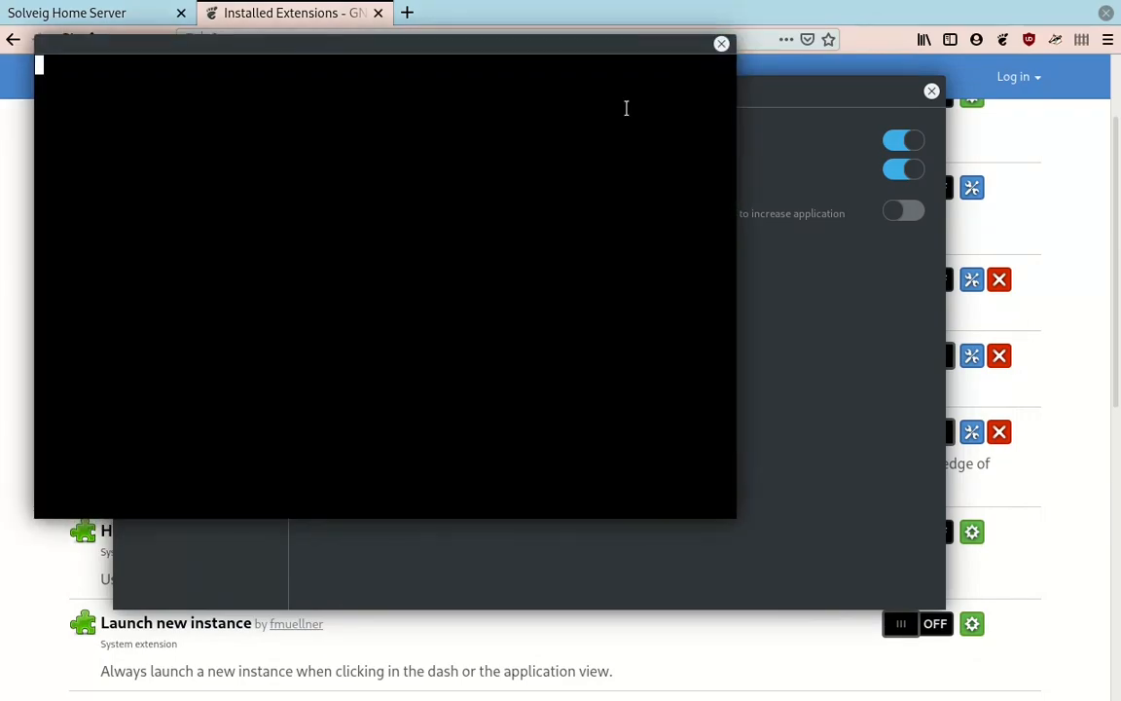
{"action": "key", "text": "super+Right"}
{"action": "key", "text": "super+Left"}
{"action": "key", "text": "super+Right"}
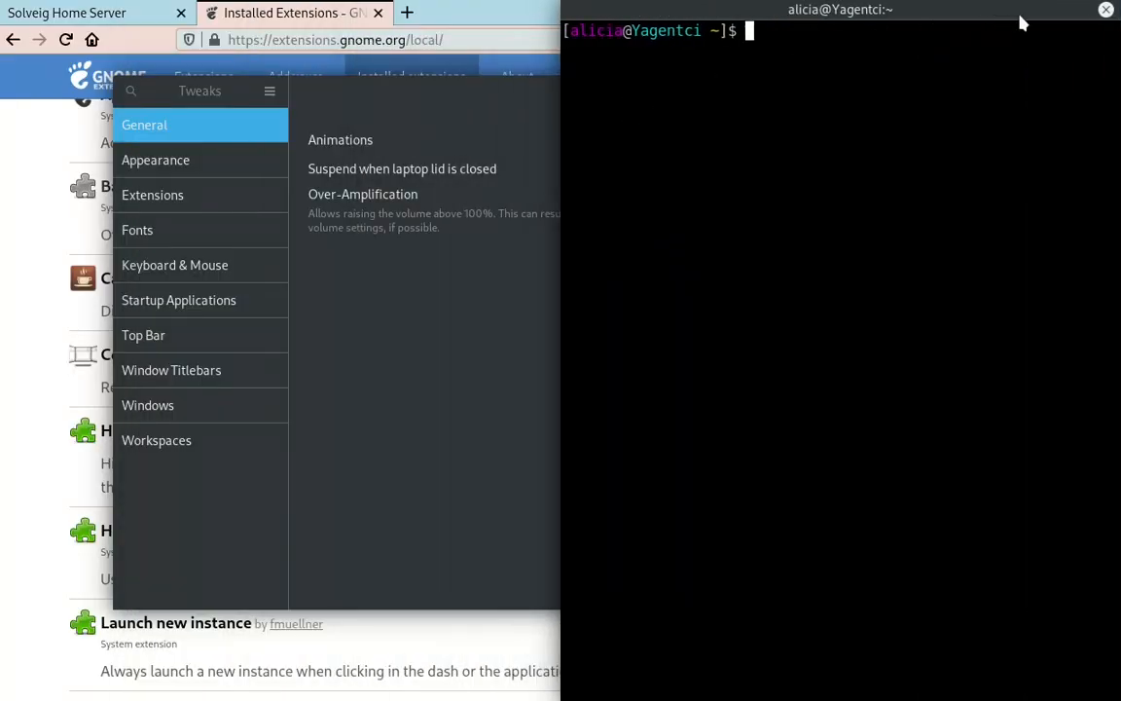
{"action": "left_click", "coordinate": [1106, 8]}
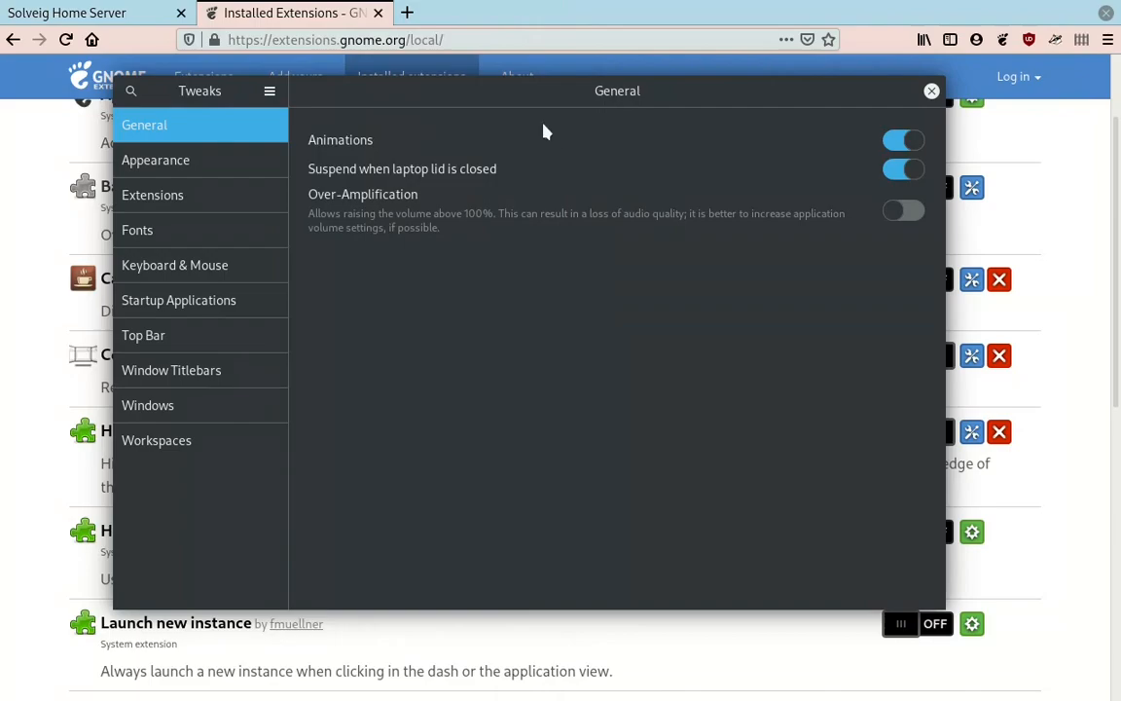
Reposition the Tweaks window and show its Appearance settings for themes, background and lock screen.
{"action": "left_click_drag", "start_coordinate": [545, 93], "coordinate": [594, 104]}
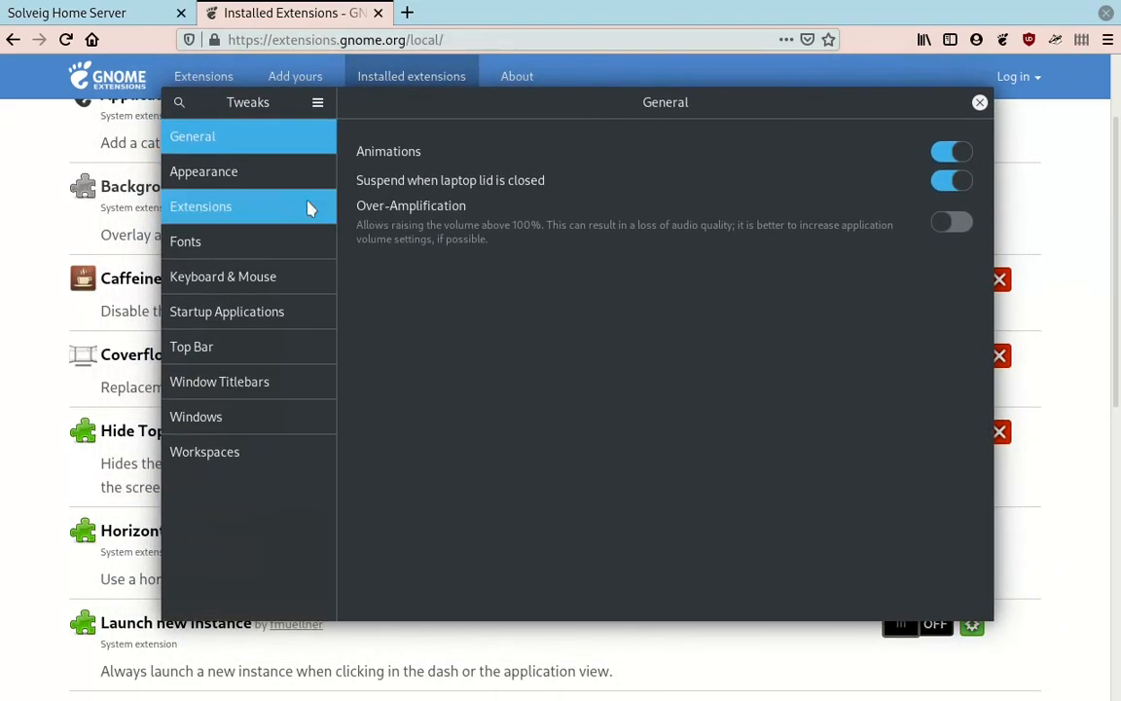
{"action": "left_click", "coordinate": [240, 170]}
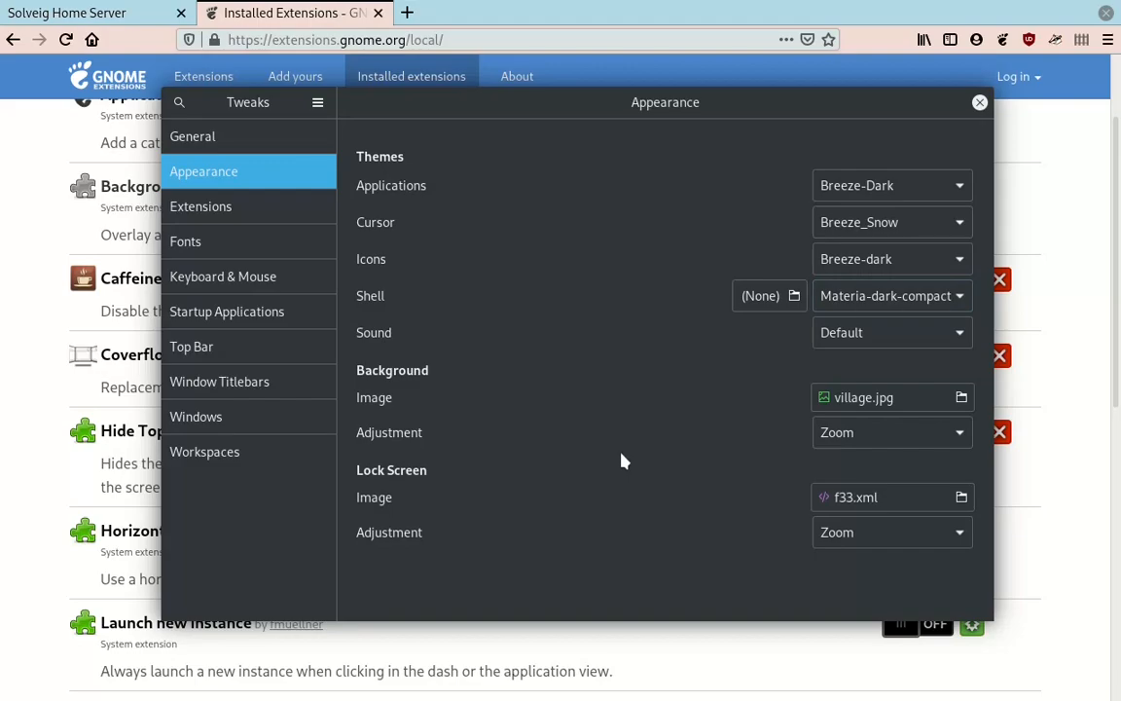
Open a new terminal, run "dnf search theme", and maximize the terminal window.
{"action": "key", "text": "ctrl+alt+t"}
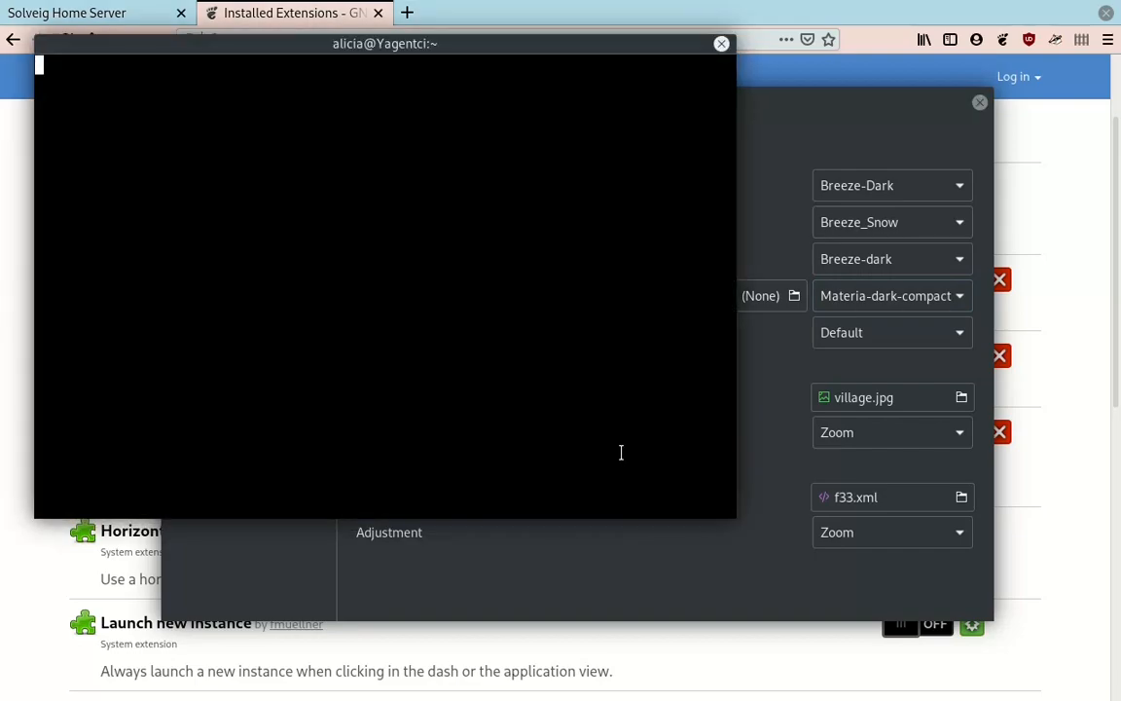
{"action": "type", "text": "dn"}
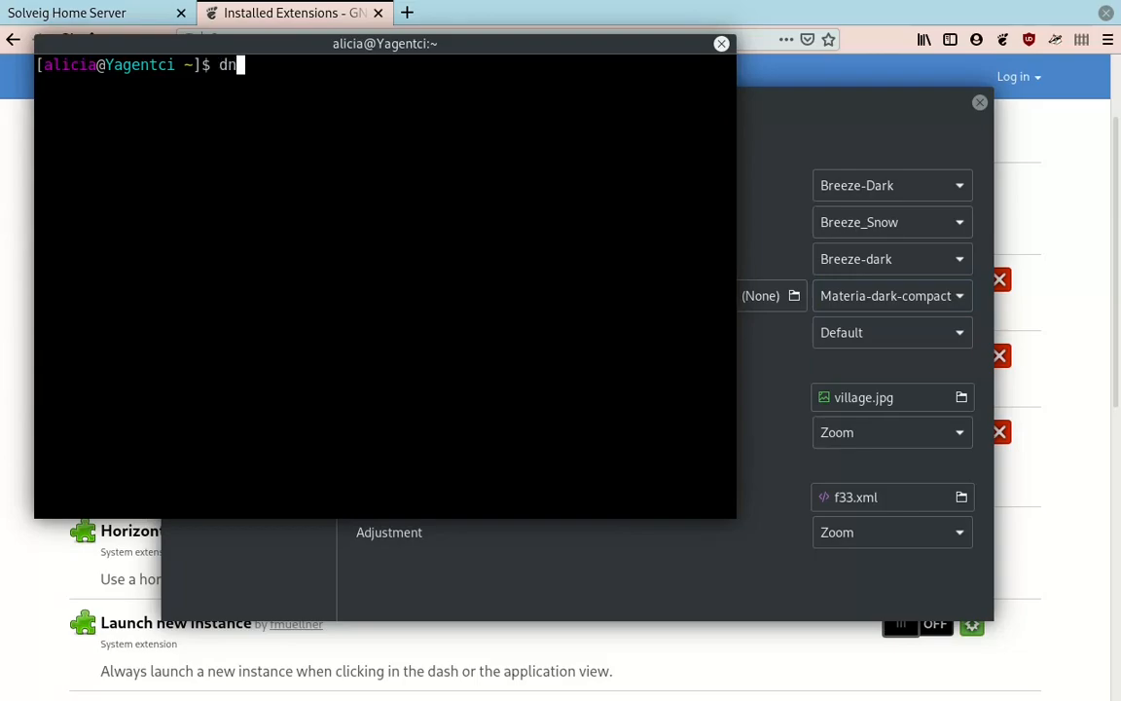
{"action": "type", "text": "f search theme"}
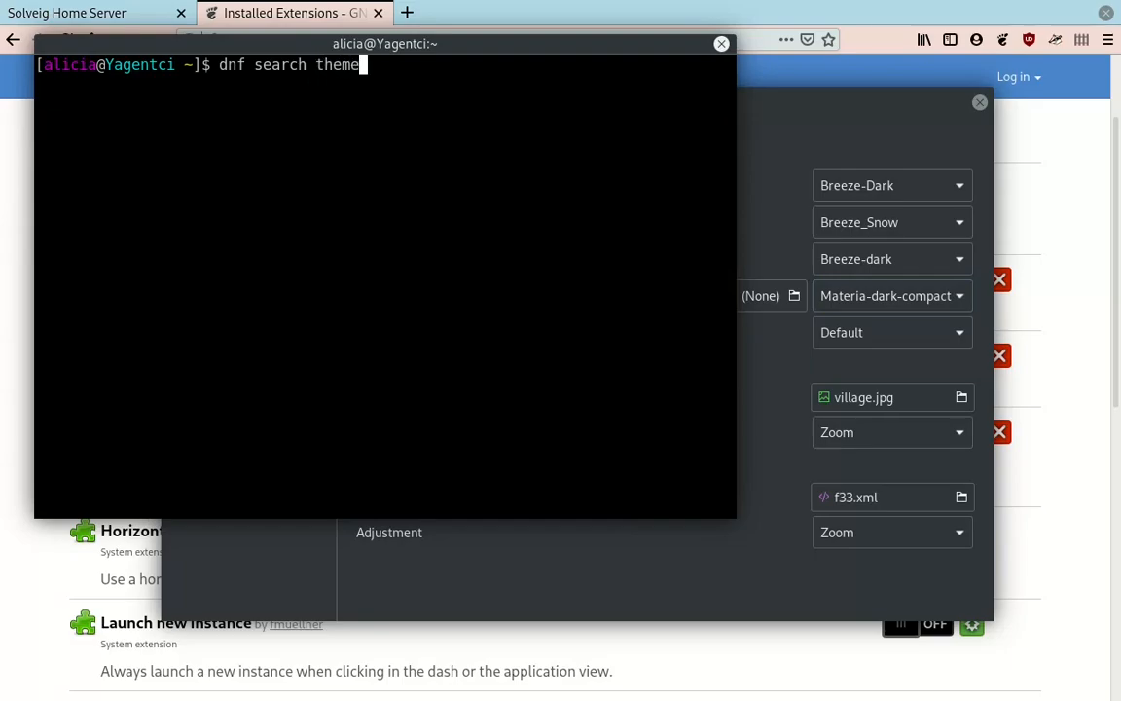
{"action": "key", "text": "Return"}
{"action": "double_click", "coordinate": [535, 44]}
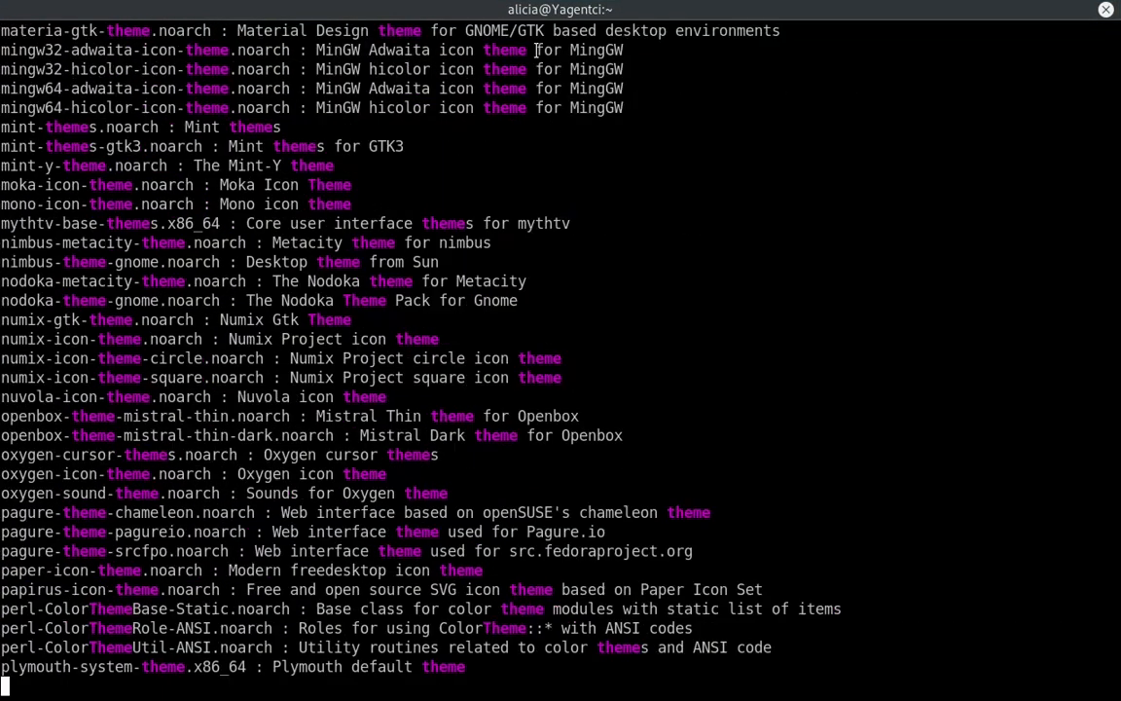
Look through the theme package search results, including the icon, GTK, GNOME Shell and Greybird themes, and return to the prompt.
{"action": "scroll", "coordinate": [582, 217], "scroll_direction": "up", "scroll_amount": 20}
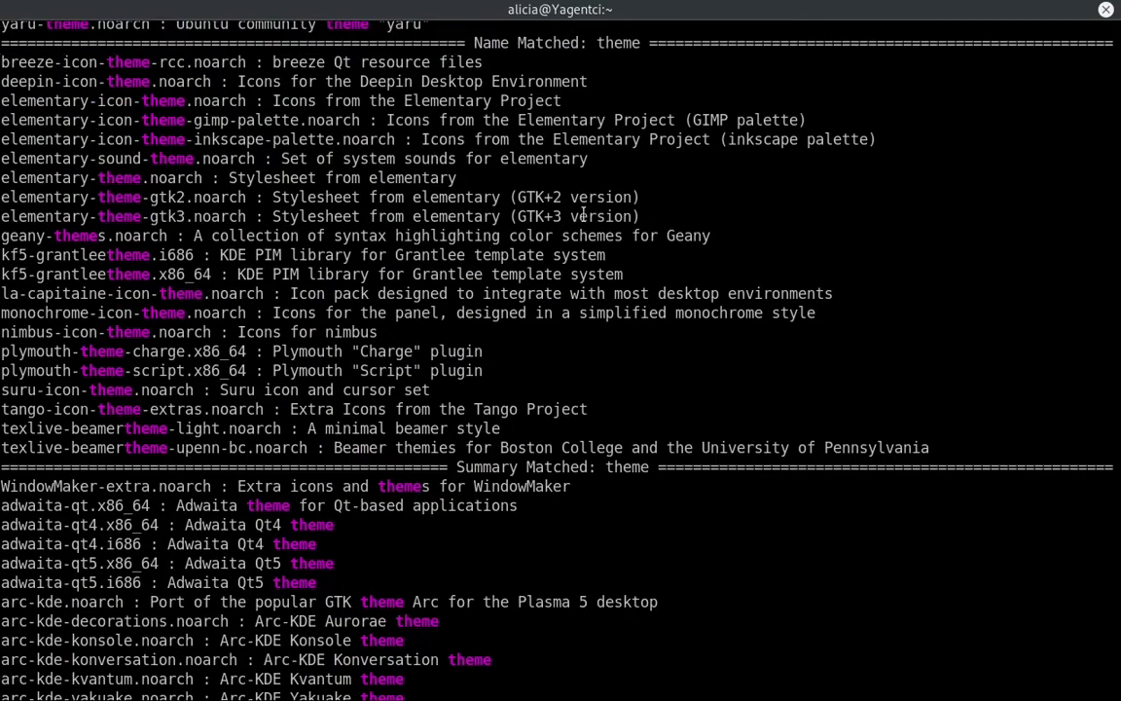
{"action": "scroll", "coordinate": [582, 214], "scroll_direction": "up", "scroll_amount": 8}
{"action": "scroll", "coordinate": [582, 214], "scroll_direction": "down", "scroll_amount": 10}
{"action": "scroll", "coordinate": [582, 214], "scroll_direction": "up", "scroll_amount": 5}
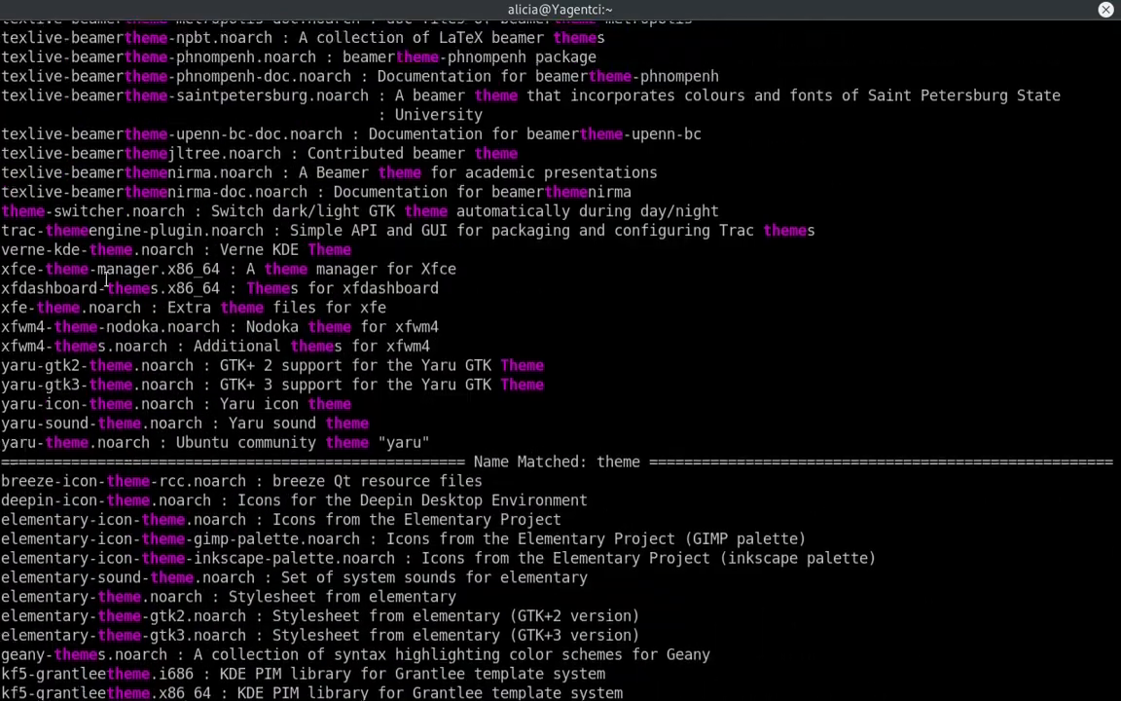
{"action": "left_click_drag", "start_coordinate": [15, 470], "coordinate": [107, 493]}
{"action": "left_click", "coordinate": [163, 494]}
{"action": "scroll", "coordinate": [169, 495], "scroll_direction": "up", "scroll_amount": 5}
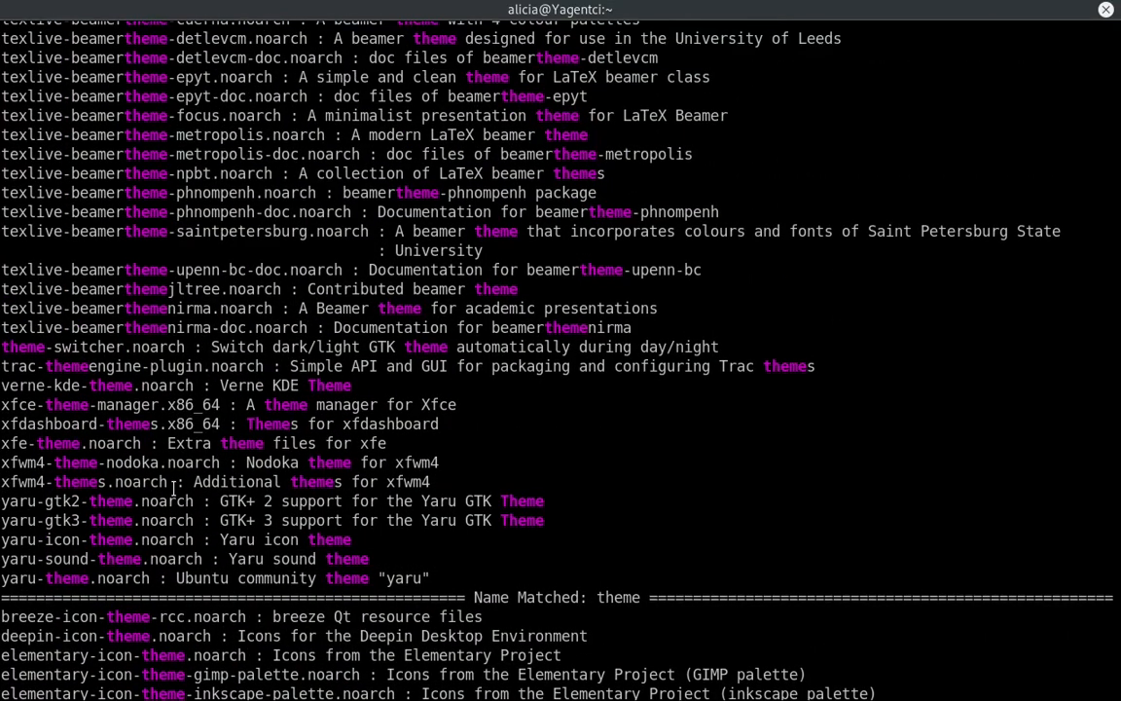
{"action": "scroll", "coordinate": [174, 489], "scroll_direction": "up", "scroll_amount": 14}
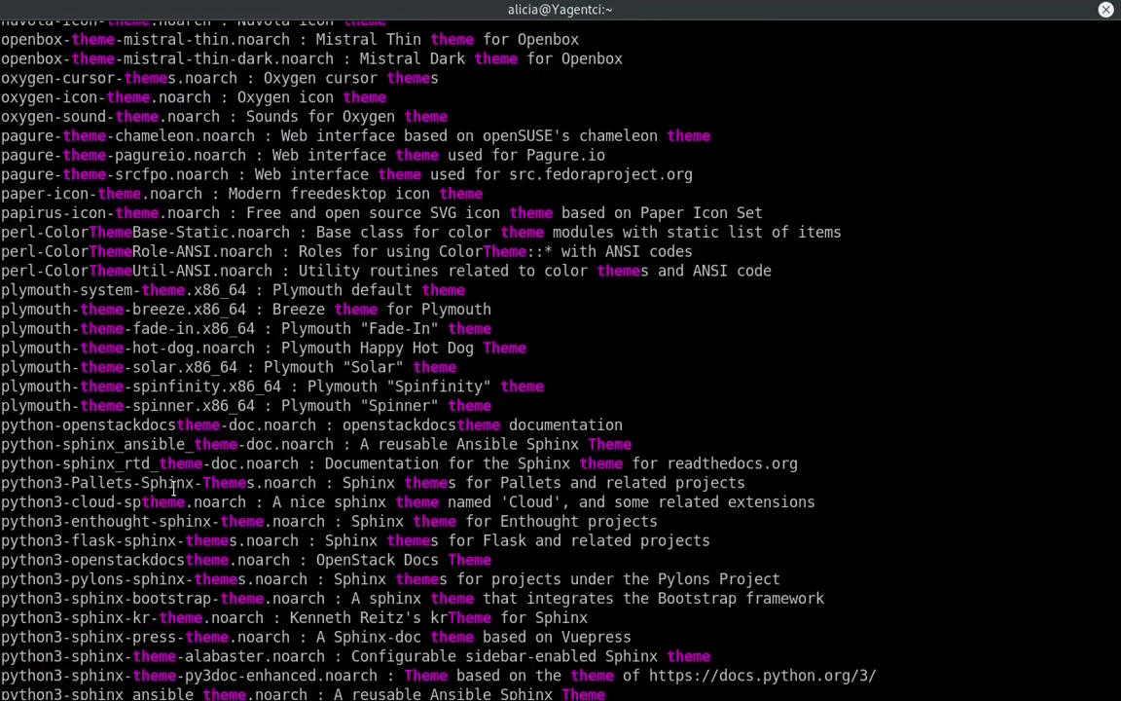
{"action": "scroll", "coordinate": [173, 489], "scroll_direction": "up", "scroll_amount": 3}
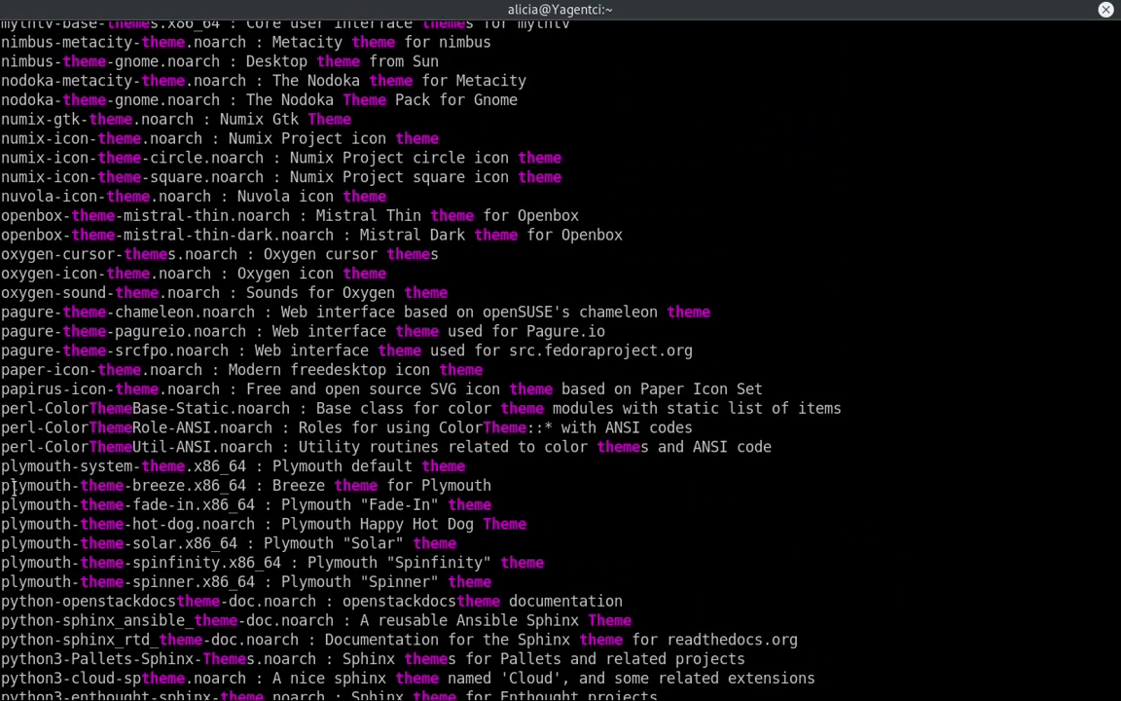
{"action": "scroll", "coordinate": [203, 496], "scroll_direction": "up", "scroll_amount": 20}
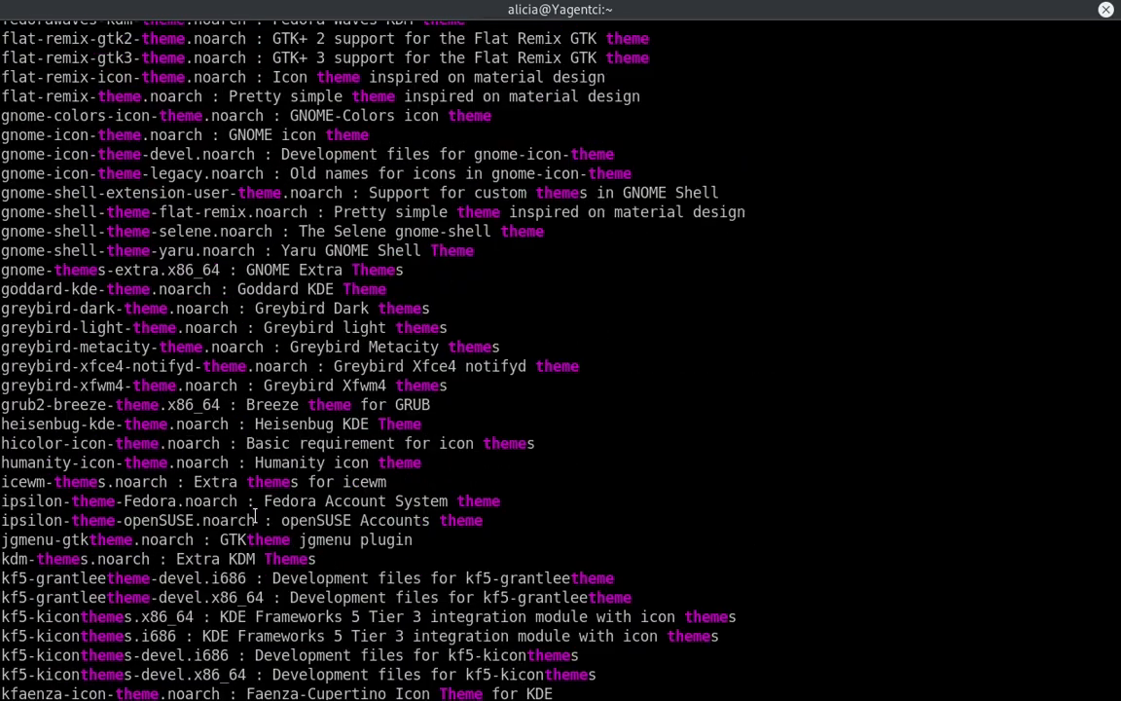
{"action": "scroll", "coordinate": [254, 515], "scroll_direction": "up", "scroll_amount": 7}
{"action": "scroll", "coordinate": [254, 515], "scroll_direction": "down", "scroll_amount": 10}
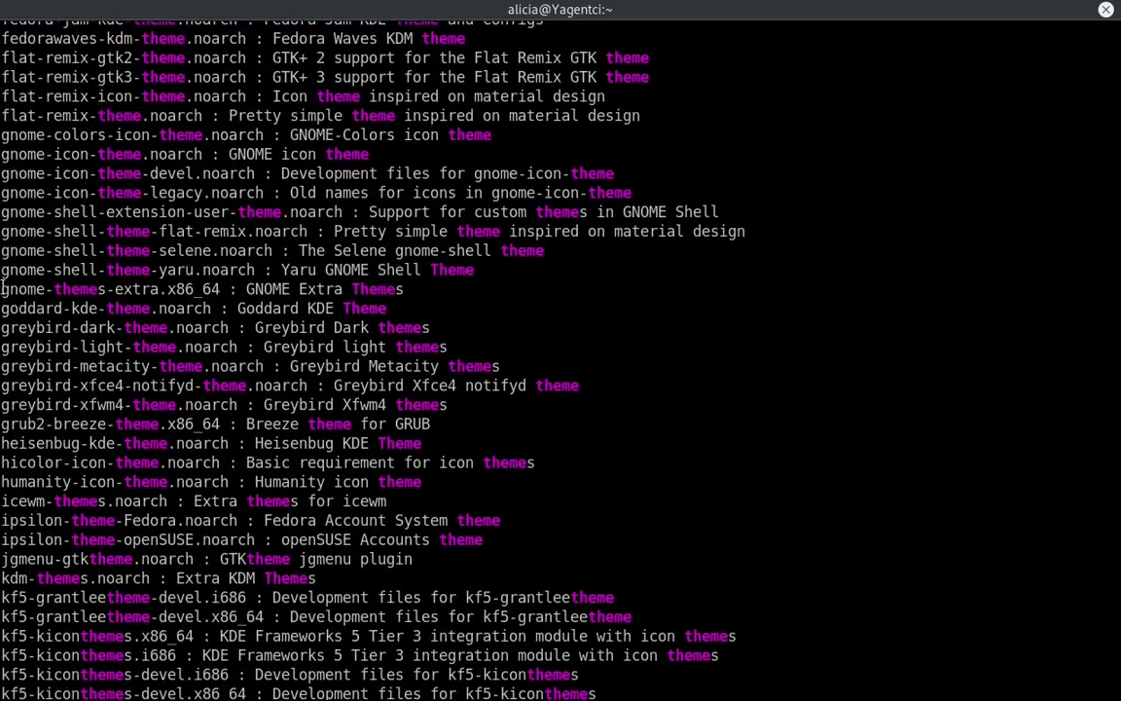
{"action": "left_click_drag", "start_coordinate": [1, 316], "coordinate": [458, 428]}
{"action": "scroll", "coordinate": [457, 429], "scroll_direction": "up", "scroll_amount": 14}
{"action": "scroll", "coordinate": [397, 499], "scroll_direction": "up", "scroll_amount": 6}
{"action": "scroll", "coordinate": [142, 219], "scroll_direction": "down", "scroll_amount": 7}
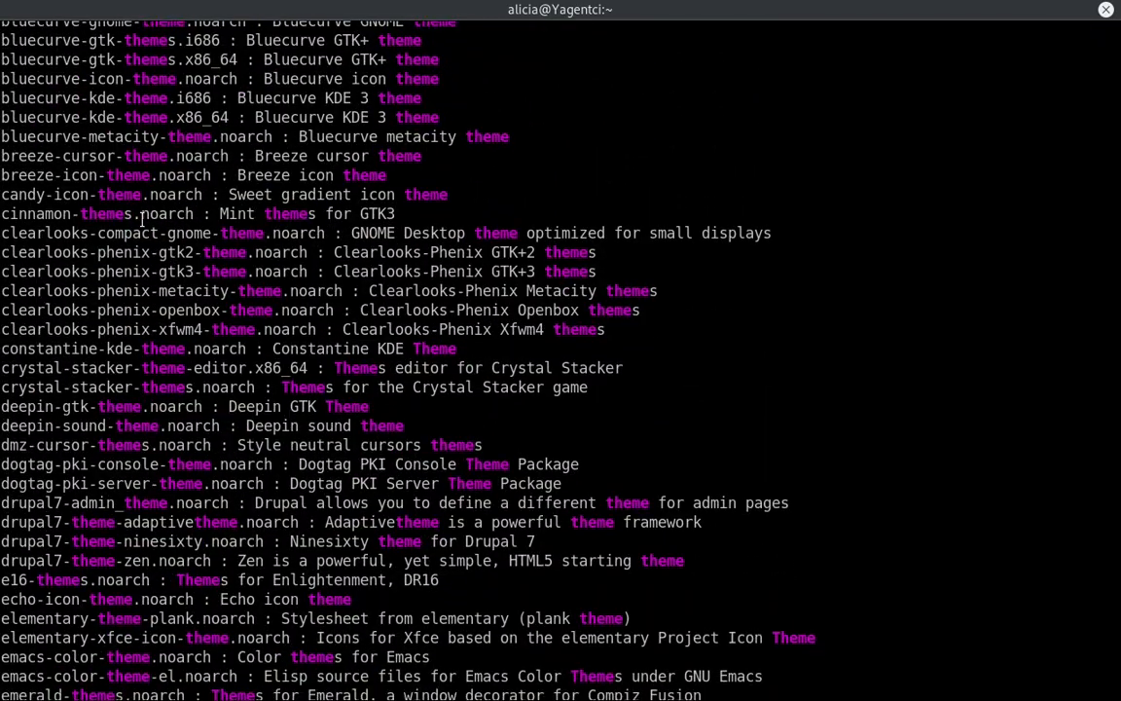
{"action": "scroll", "coordinate": [142, 219], "scroll_direction": "up", "scroll_amount": 9}
{"action": "scroll", "coordinate": [142, 219], "scroll_direction": "down", "scroll_amount": 4}
{"action": "scroll", "coordinate": [142, 219], "scroll_direction": "down", "scroll_amount": 20}
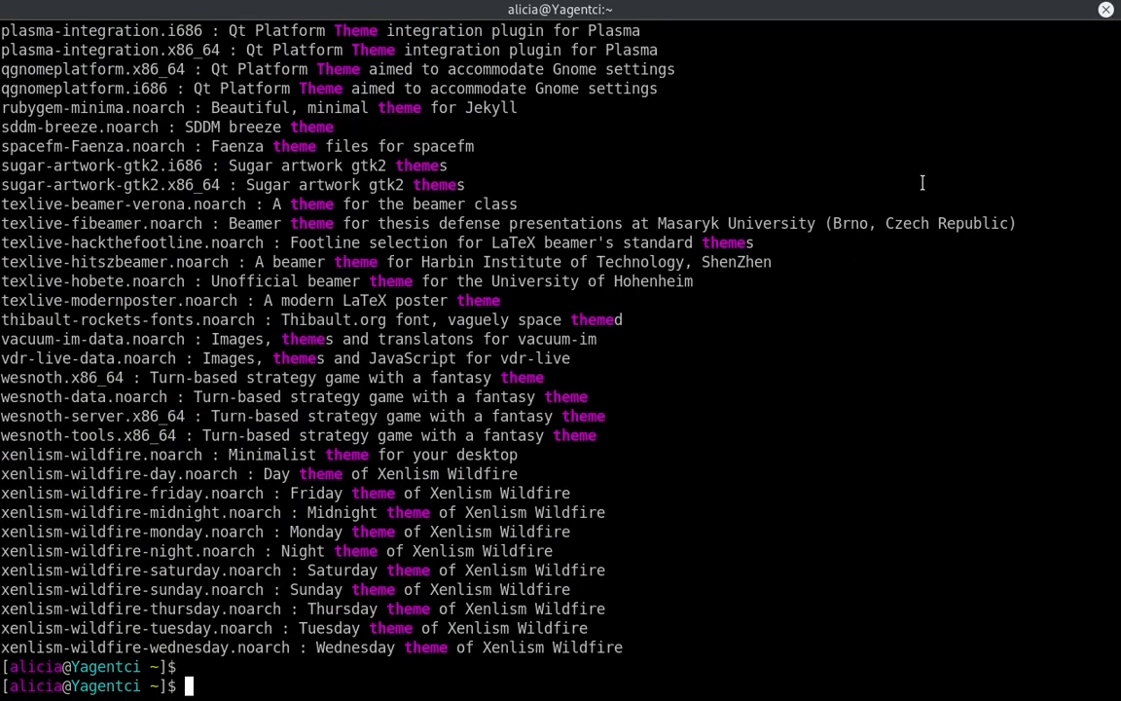
Close the terminal and bring the Tweaks Appearance settings back into view.
{"action": "key", "text": "super"}
{"action": "key", "text": "super"}
{"action": "left_click", "coordinate": [1106, 9]}
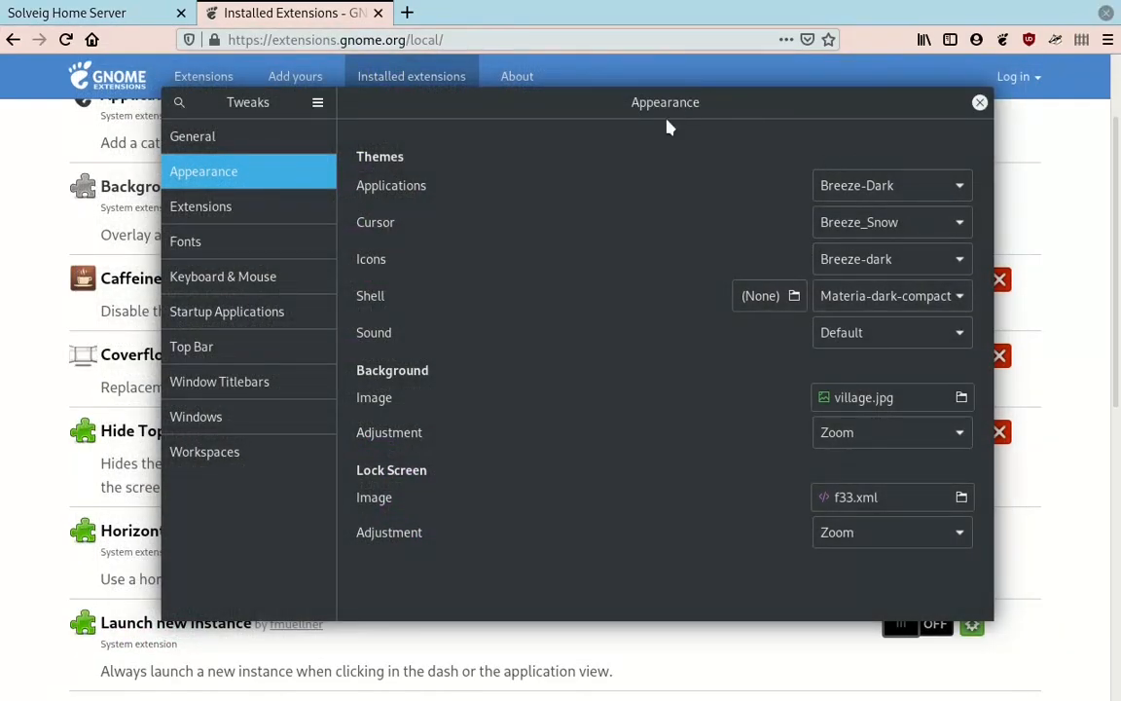
{"action": "mouse_move", "coordinate": [670, 97]}
{"action": "left_mouse_down"}
{"action": "mouse_move", "coordinate": [671, 110]}
{"action": "mouse_move", "coordinate": [653, 67]}
{"action": "mouse_move", "coordinate": [665, 97]}
{"action": "left_mouse_up"}
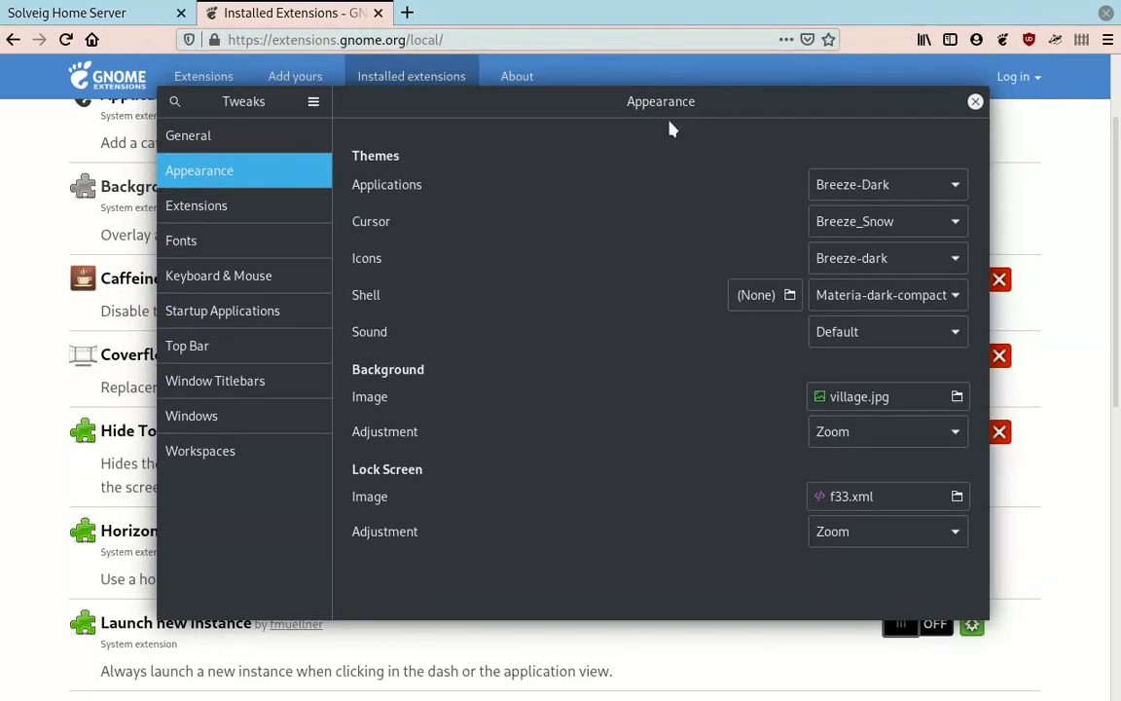
Switch to the empty second workspace in the Activities overview, return to the first one, and bring up the Tweaks window.
{"action": "key", "text": "super"}
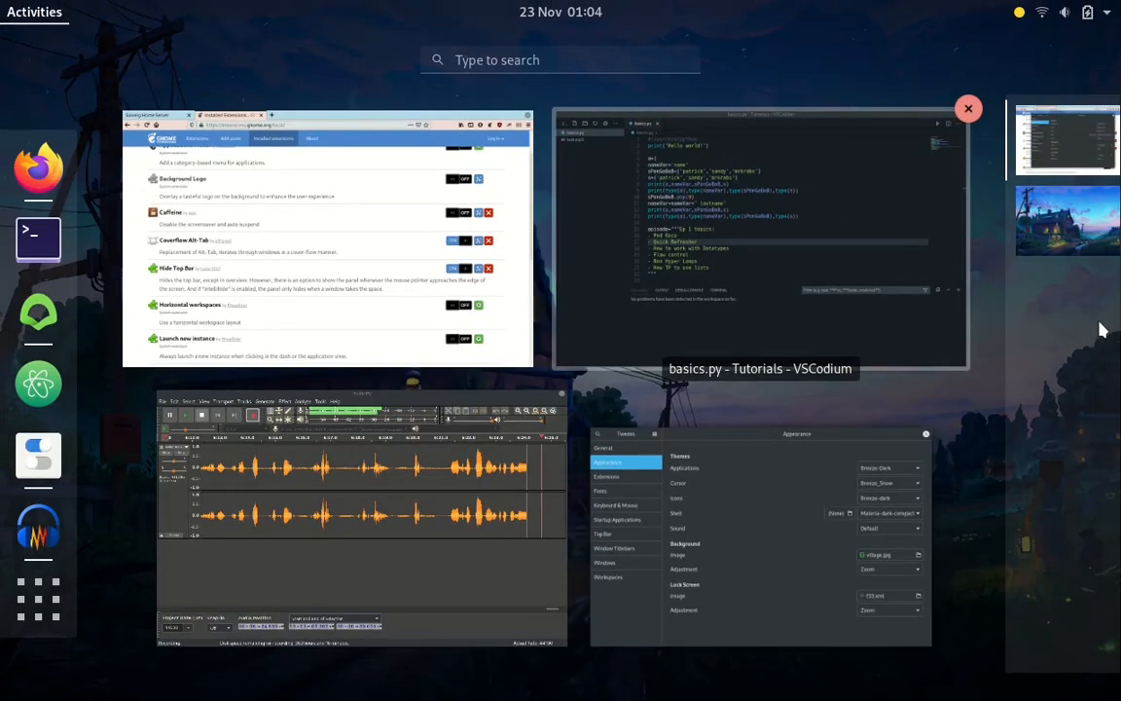
{"action": "left_click", "coordinate": [1063, 233]}
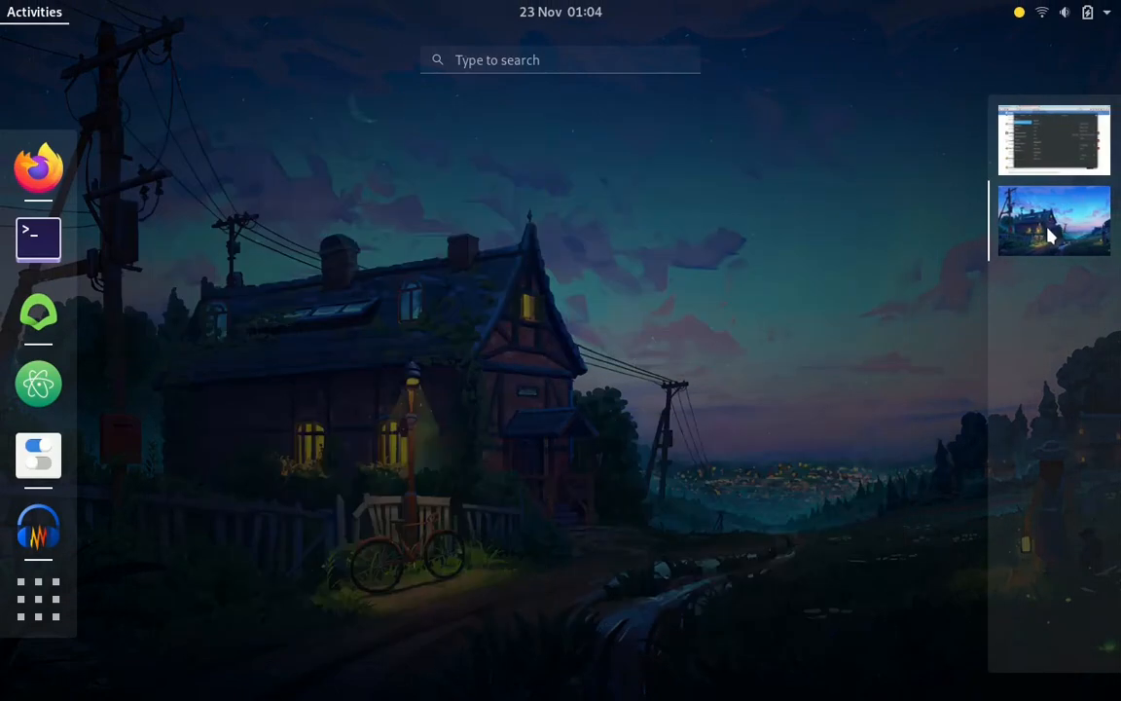
{"action": "left_click", "coordinate": [1062, 159]}
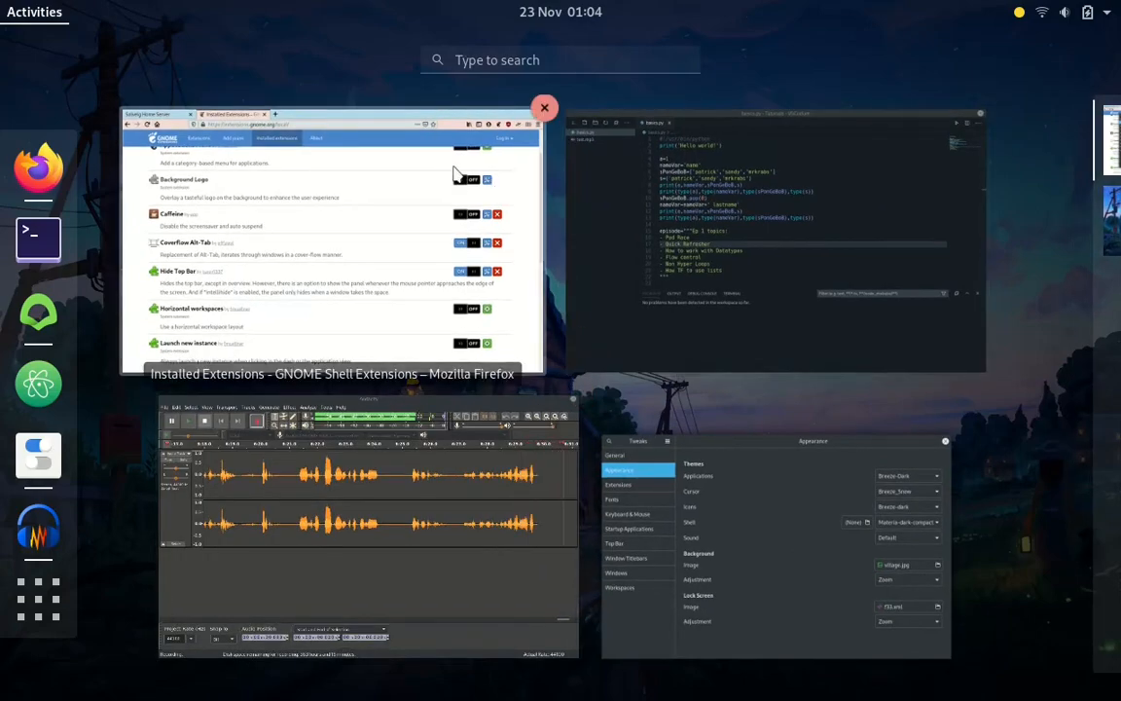
{"action": "left_click", "coordinate": [843, 616]}
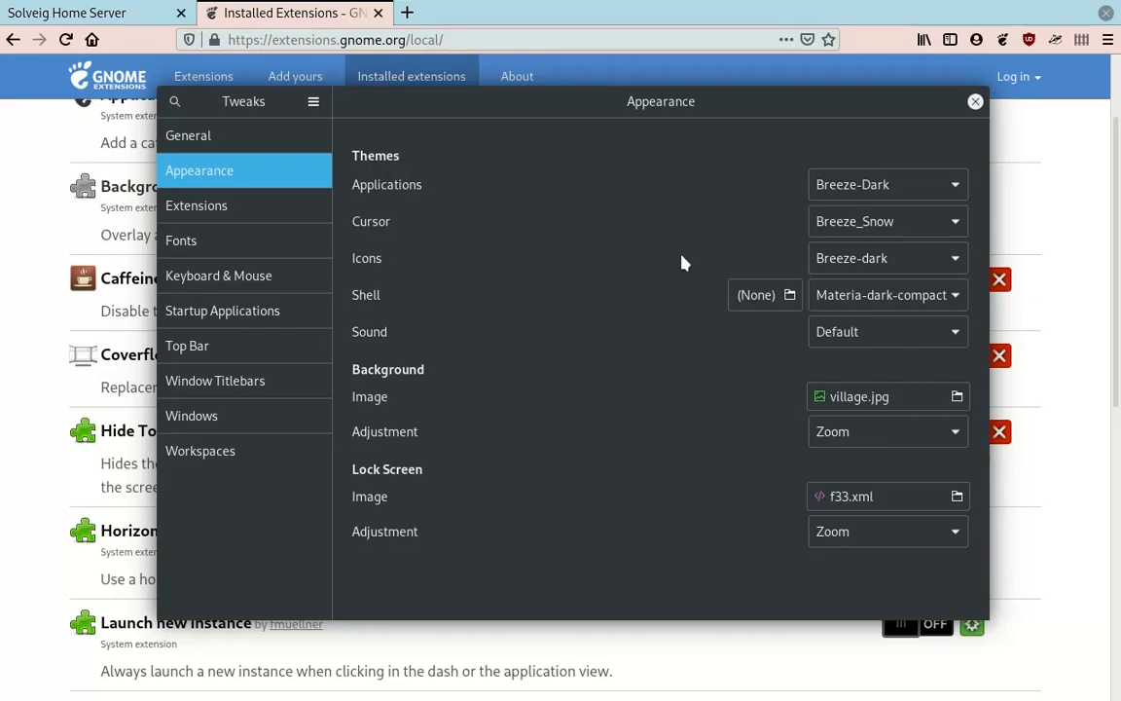
Switch to Firefox and open reddit.com/r/wallpapers/ in a new browser tab.
{"action": "left_click", "coordinate": [394, 13]}
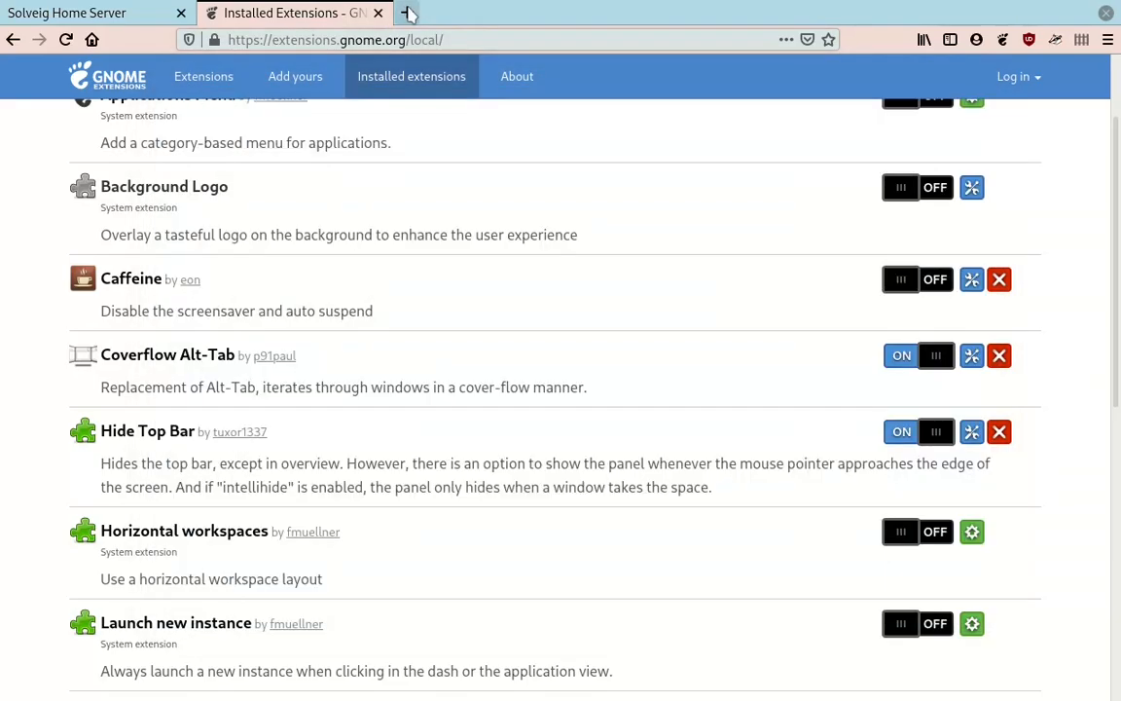
{"action": "left_click", "coordinate": [408, 13]}
{"action": "type", "text": "re"}
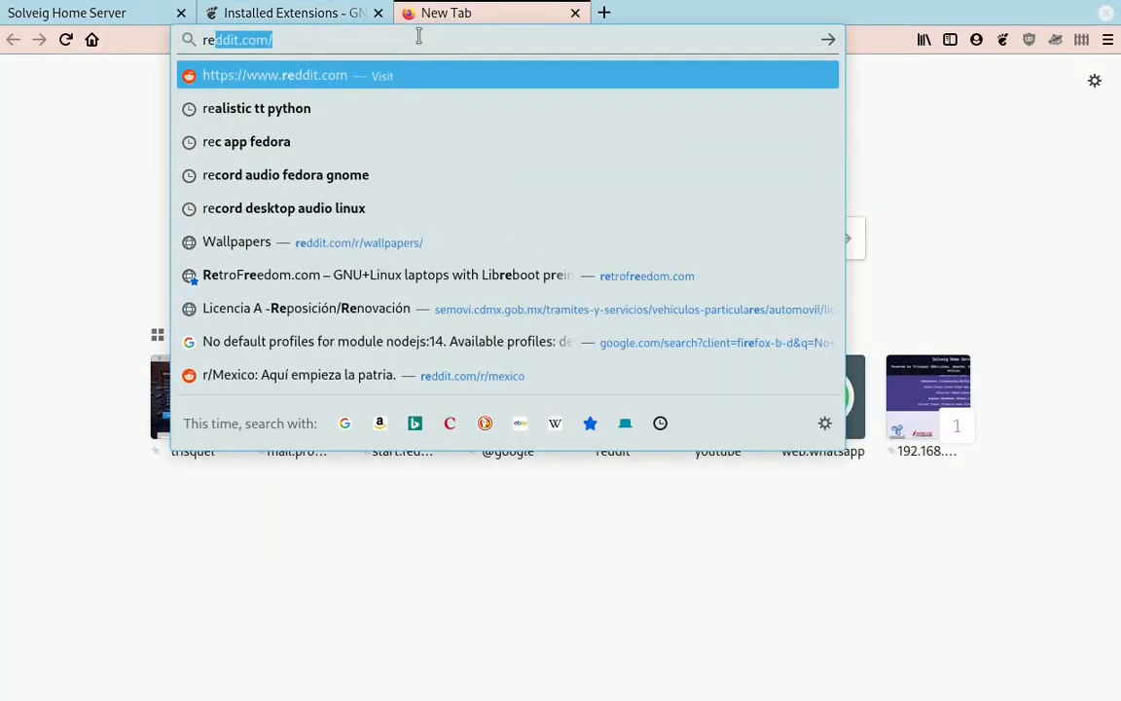
{"action": "type", "text": "ddit.com/r"}
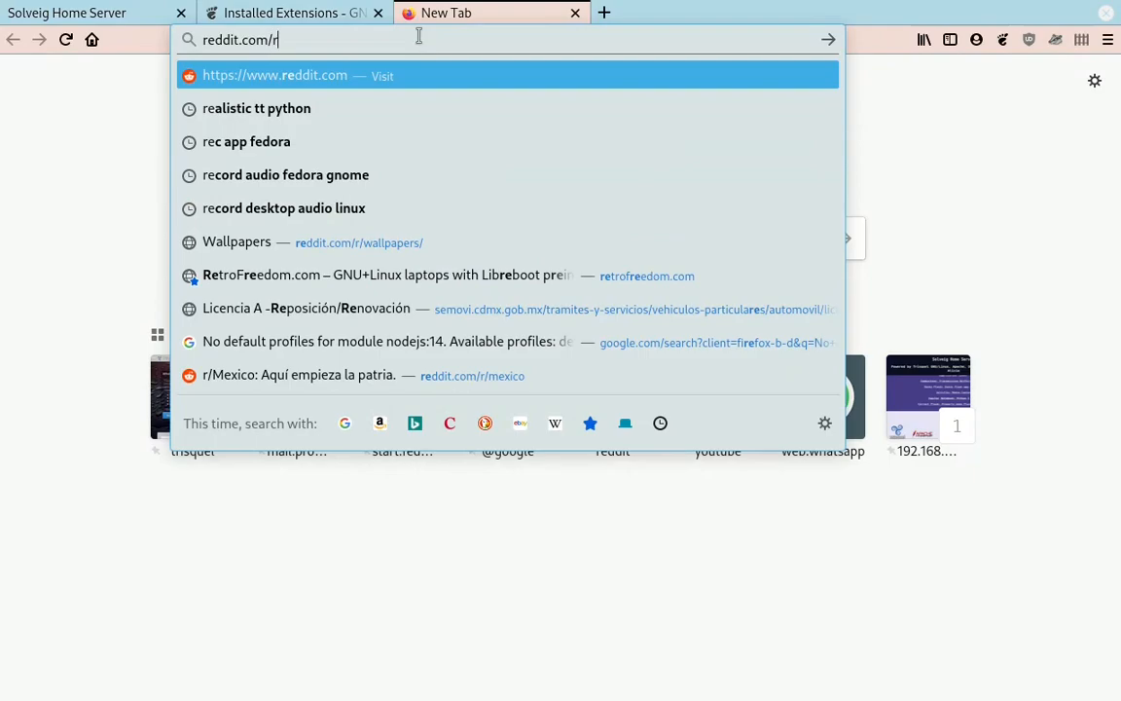
{"action": "type", "text": "/wallpapers/"}
{"action": "key", "text": "Right"}
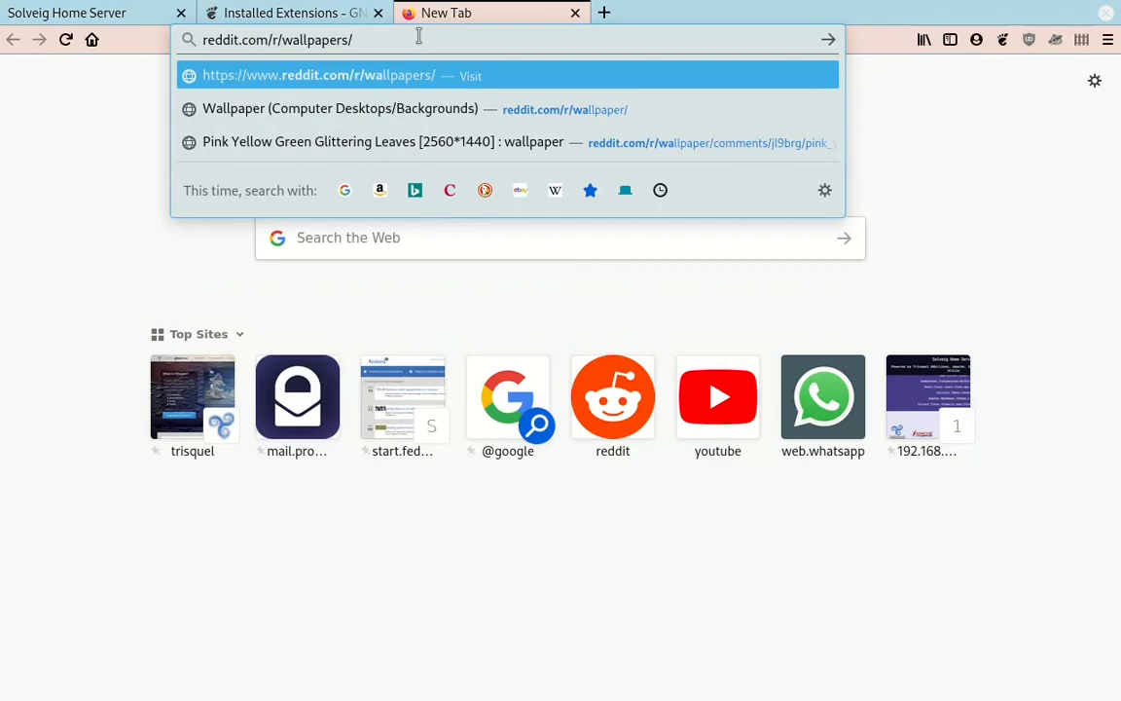
{"action": "key", "text": "Return"}
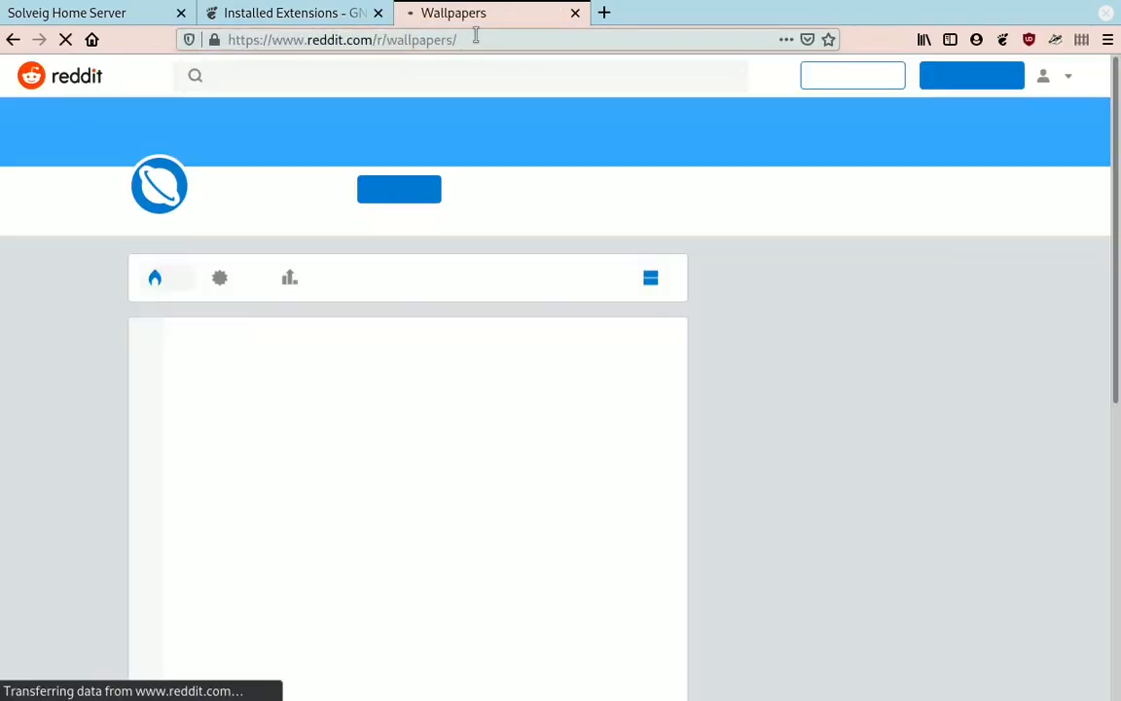
Look through the first wallpaper posts on the r/wallpapers page and return to its beginning.
{"action": "left_click_drag", "start_coordinate": [476, 37], "coordinate": [426, 46]}
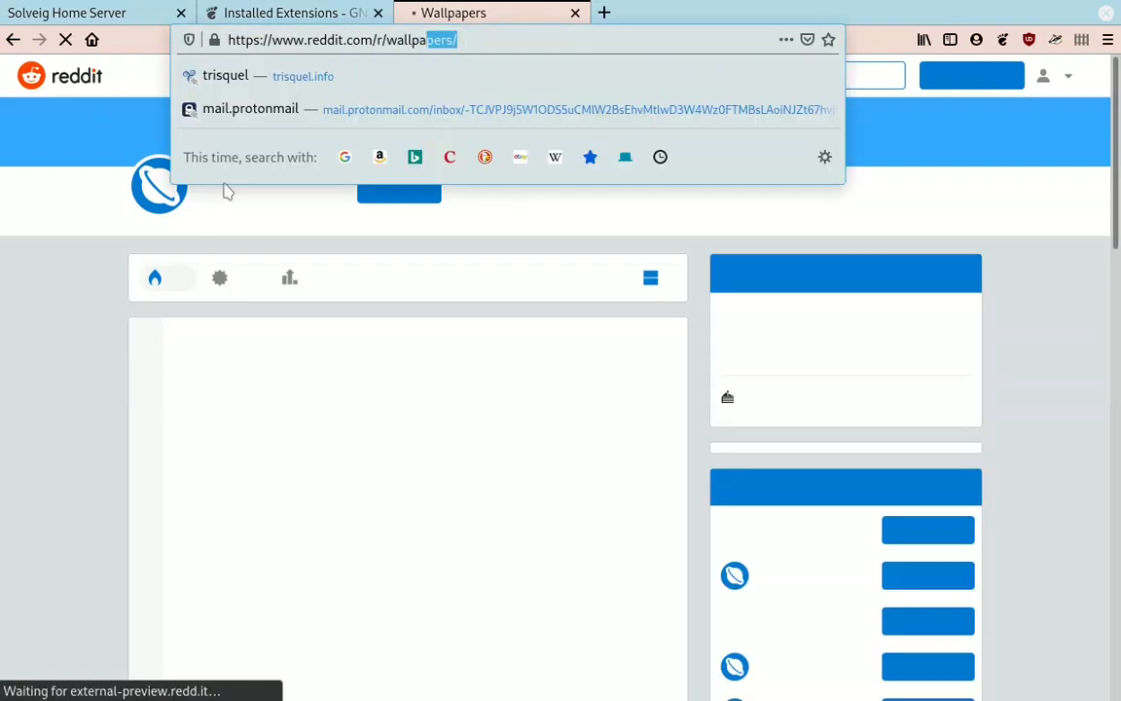
{"action": "left_click", "coordinate": [56, 342]}
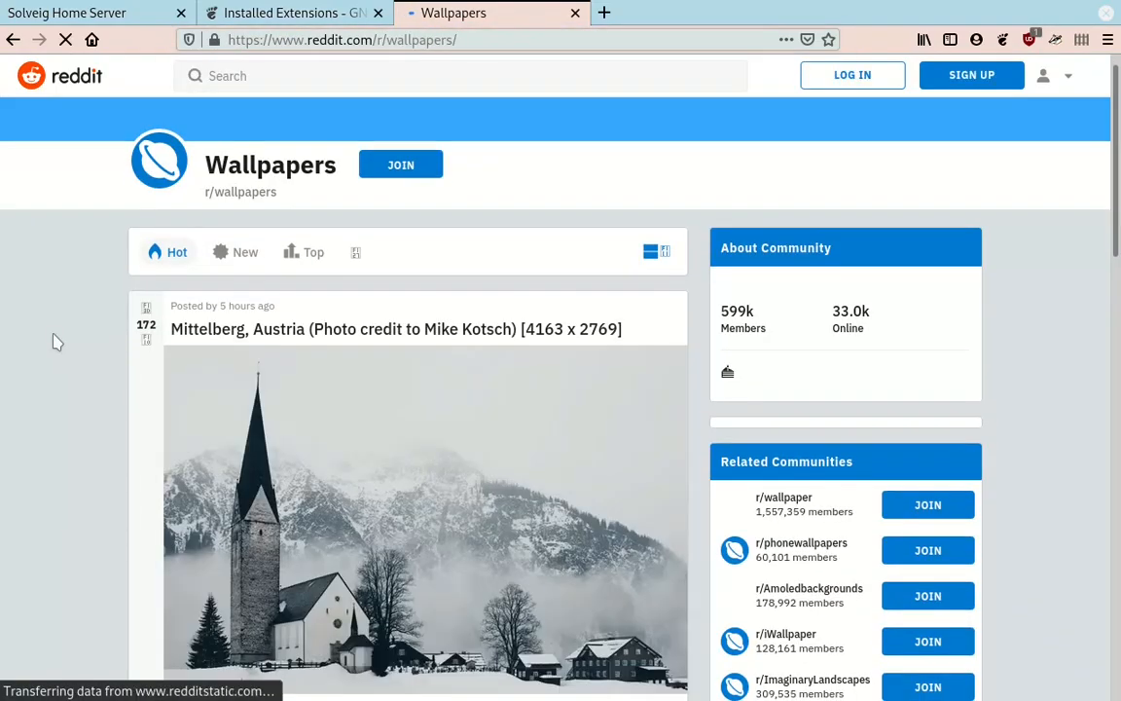
{"action": "scroll", "coordinate": [57, 342], "scroll_direction": "down", "scroll_amount": 5}
{"action": "scroll", "coordinate": [56, 341], "scroll_direction": "down", "scroll_amount": 5}
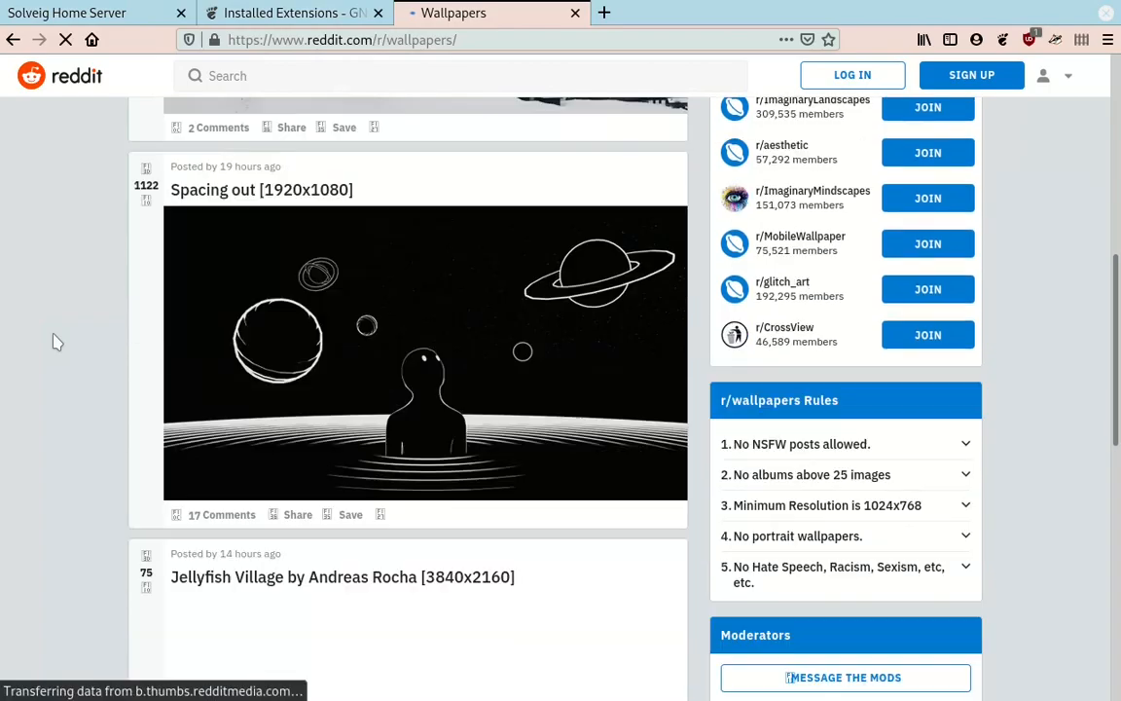
{"action": "scroll", "coordinate": [57, 341], "scroll_direction": "up", "scroll_amount": 10}
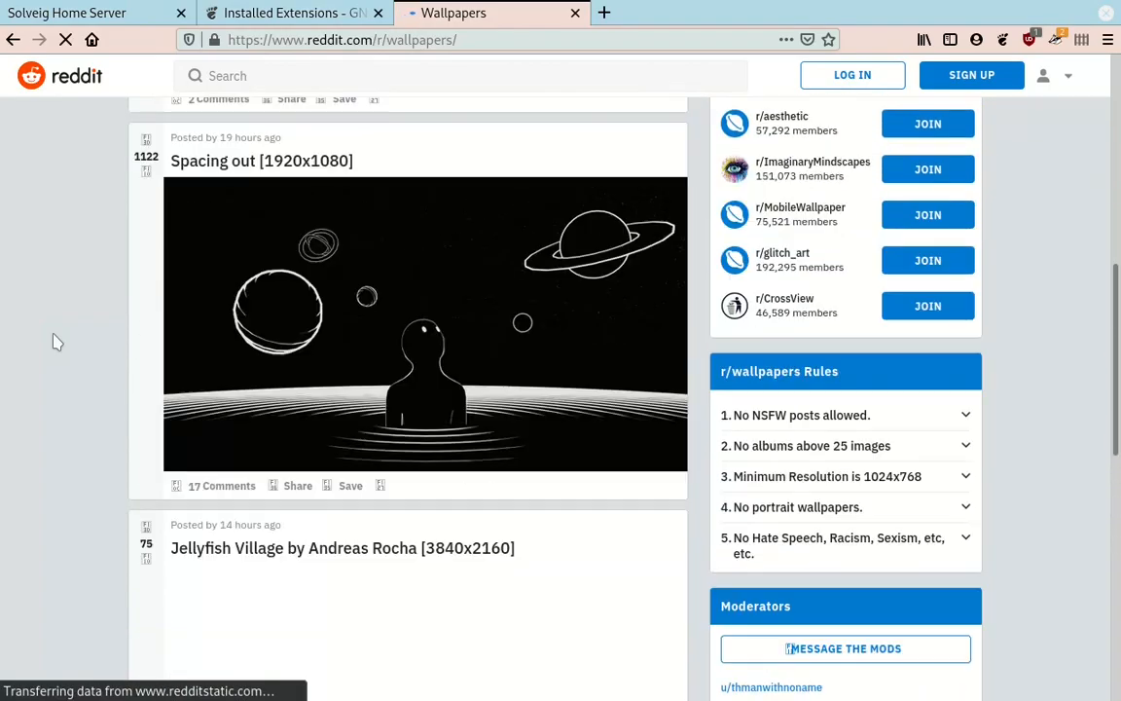
{"action": "scroll", "coordinate": [57, 342], "scroll_direction": "down", "scroll_amount": 13}
{"action": "scroll", "coordinate": [56, 342], "scroll_direction": "up", "scroll_amount": 13}
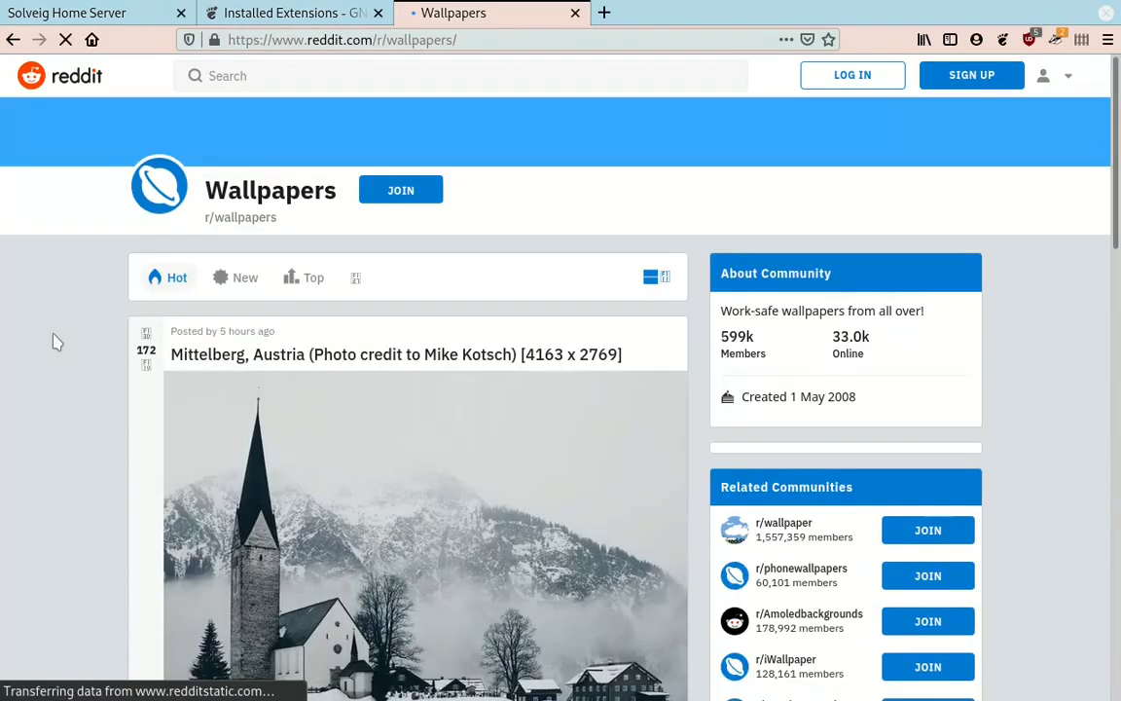
Replace the subreddit name in the address with setasbg and load that page.
{"action": "left_click", "coordinate": [465, 40]}
{"action": "left_click_drag", "start_coordinate": [451, 39], "coordinate": [364, 39]}
{"action": "type", "text": "set"}
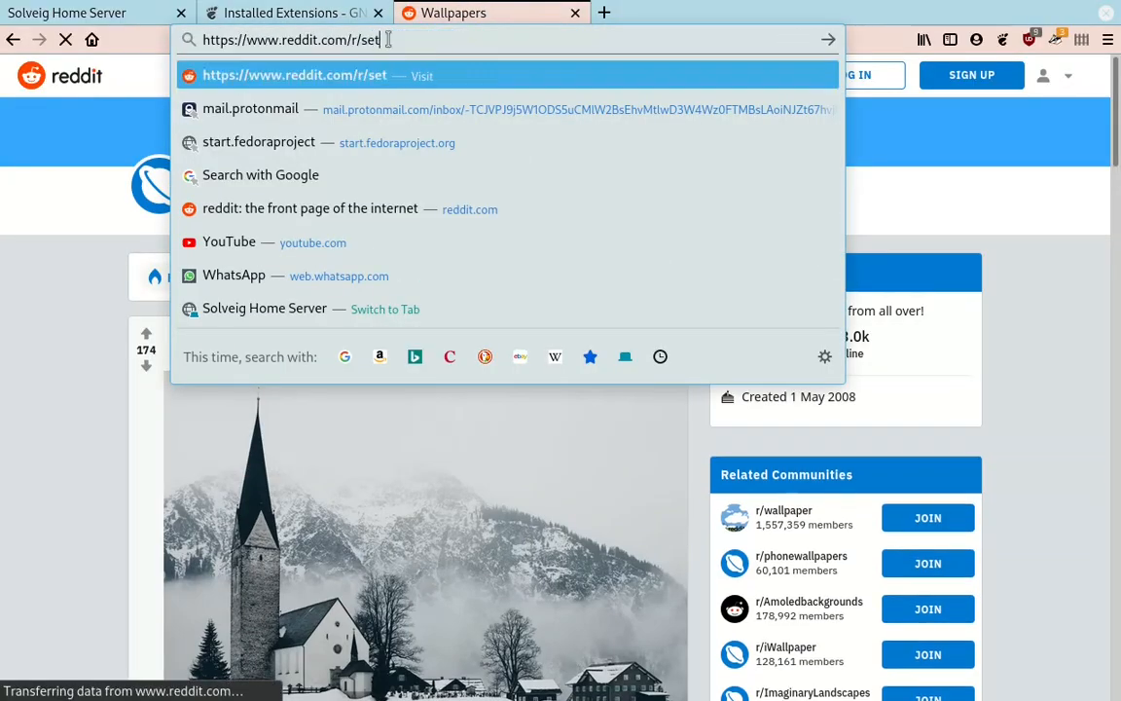
{"action": "type", "text": "asbg"}
{"action": "key", "text": "Return"}
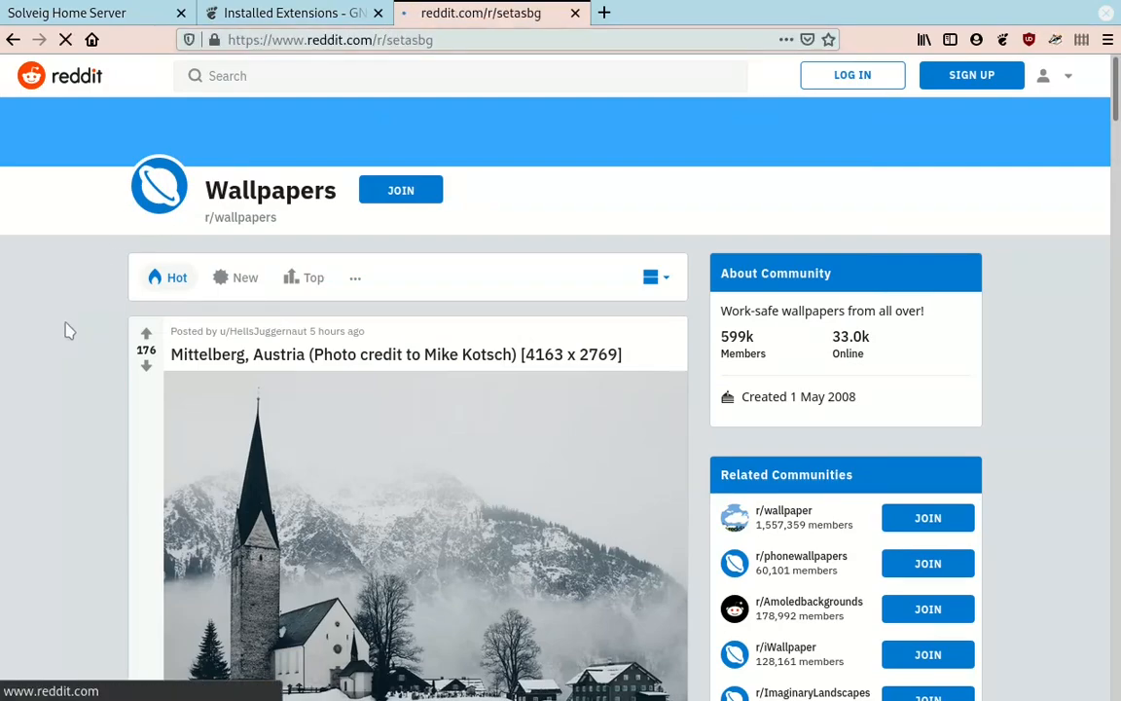
Browse the wallpaper posts on the Setasbg subreddit, including Village Art Scenery, Landscape, Samurai warrior and Waterfall.
{"action": "scroll", "coordinate": [68, 331], "scroll_direction": "down", "scroll_amount": 5}
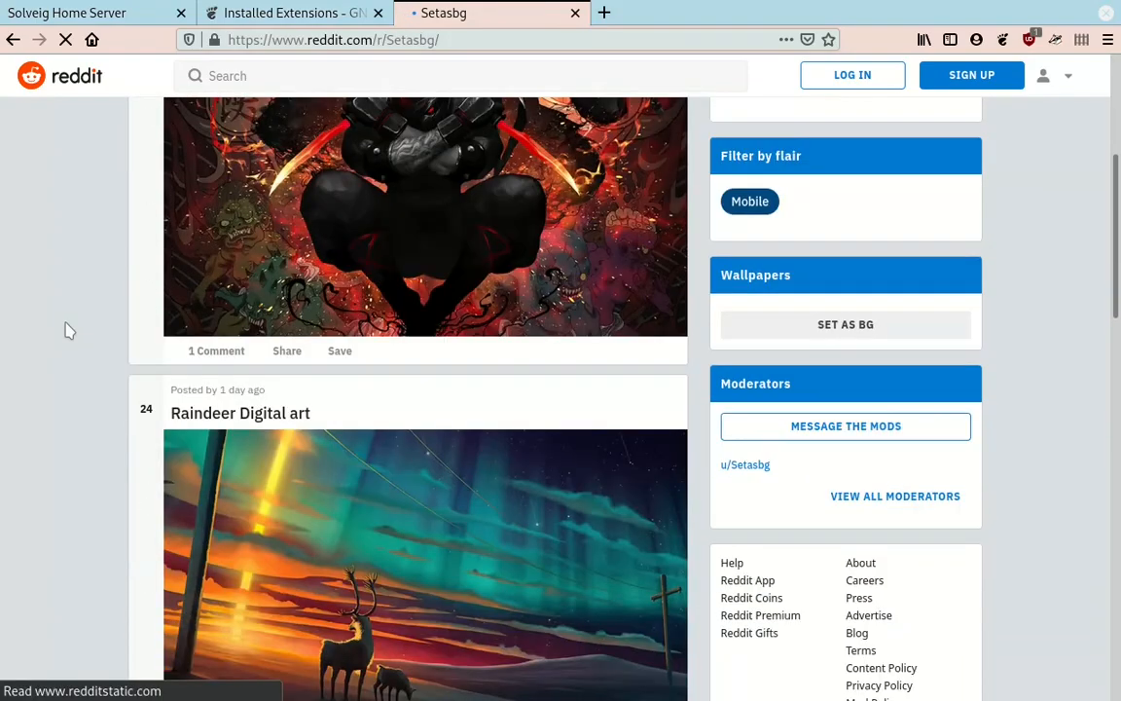
{"action": "scroll", "coordinate": [67, 328], "scroll_direction": "down", "scroll_amount": 3}
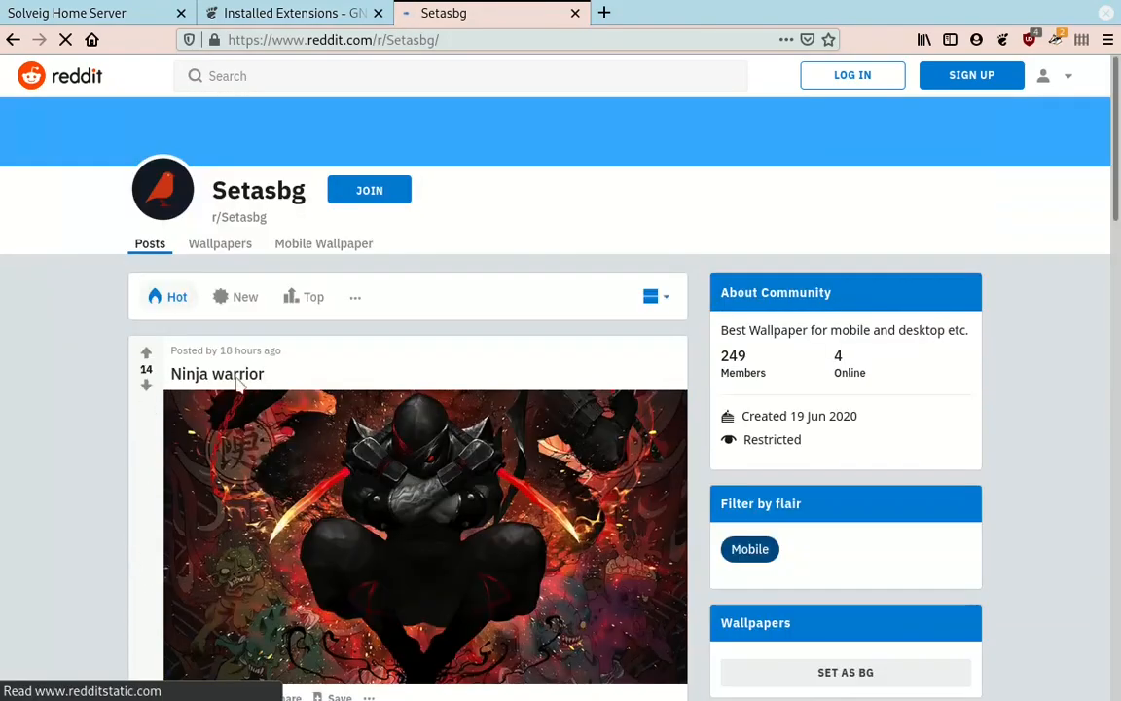
{"action": "scroll", "coordinate": [25, 412], "scroll_direction": "down", "scroll_amount": 10}
{"action": "scroll", "coordinate": [29, 414], "scroll_direction": "down", "scroll_amount": 3}
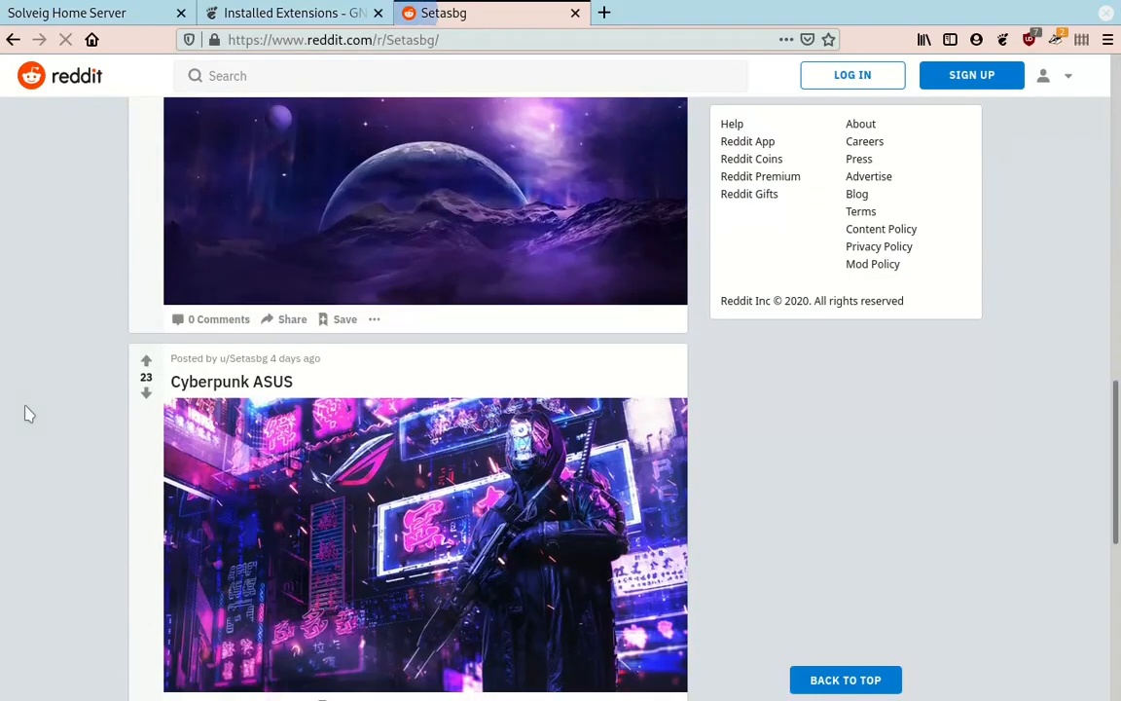
{"action": "scroll", "coordinate": [29, 414], "scroll_direction": "down", "scroll_amount": 1}
{"action": "scroll", "coordinate": [29, 414], "scroll_direction": "down", "scroll_amount": 5}
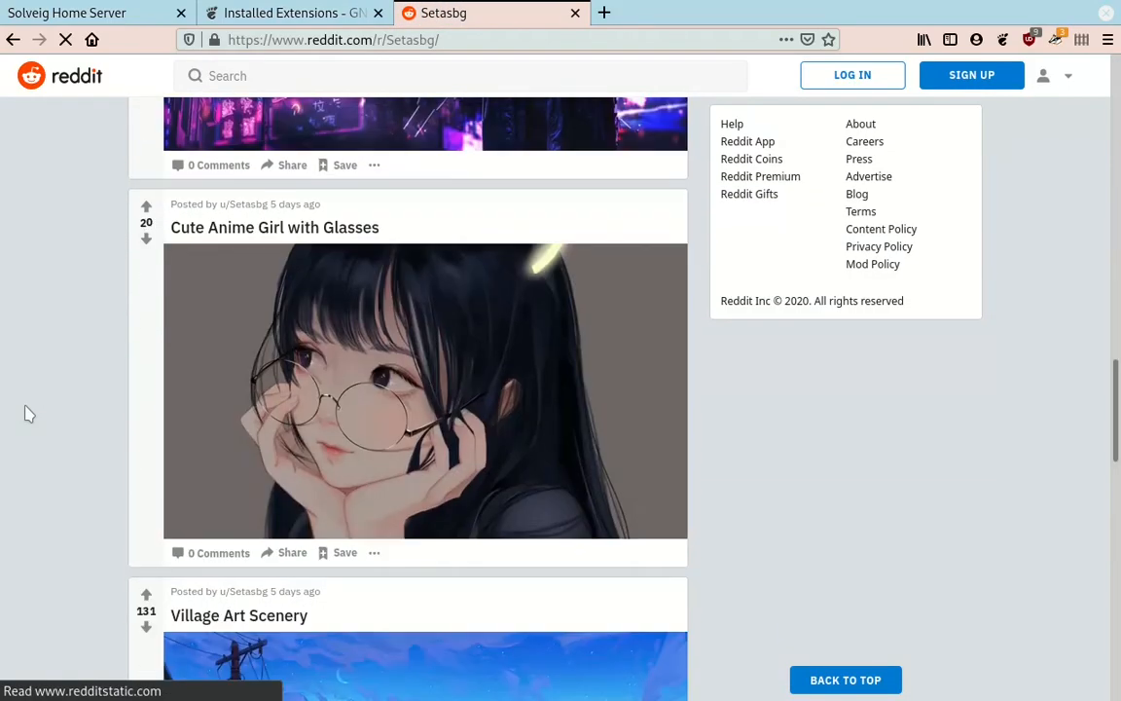
{"action": "scroll", "coordinate": [29, 414], "scroll_direction": "down", "scroll_amount": 5}
{"action": "scroll", "coordinate": [26, 413], "scroll_direction": "up", "scroll_amount": 3}
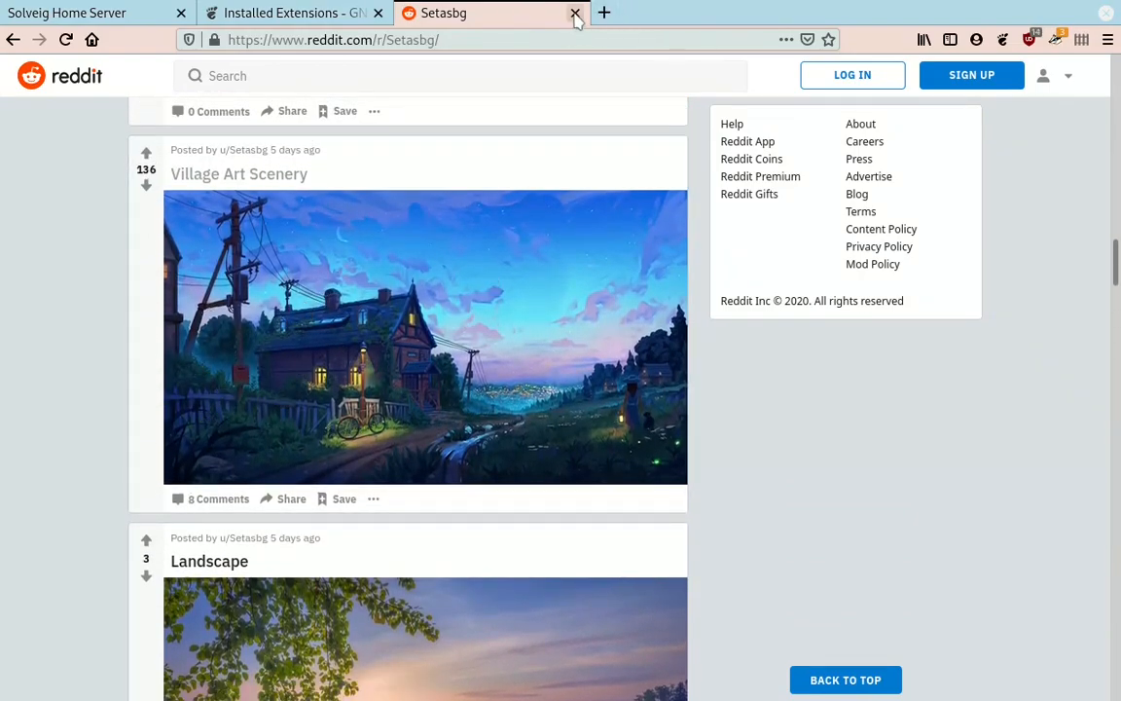
{"action": "scroll", "coordinate": [290, 270], "scroll_direction": "down", "scroll_amount": 5}
{"action": "scroll", "coordinate": [388, 333], "scroll_direction": "down", "scroll_amount": 1}
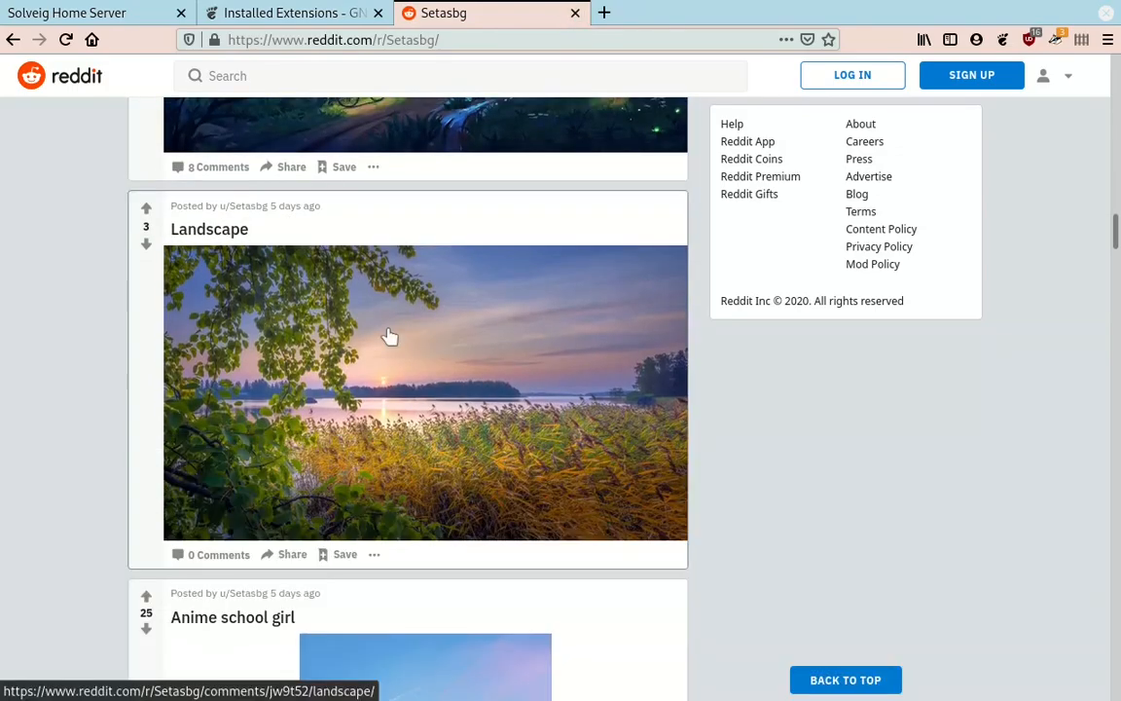
{"action": "scroll", "coordinate": [370, 395], "scroll_direction": "down", "scroll_amount": 10}
{"action": "scroll", "coordinate": [373, 398], "scroll_direction": "down", "scroll_amount": 3}
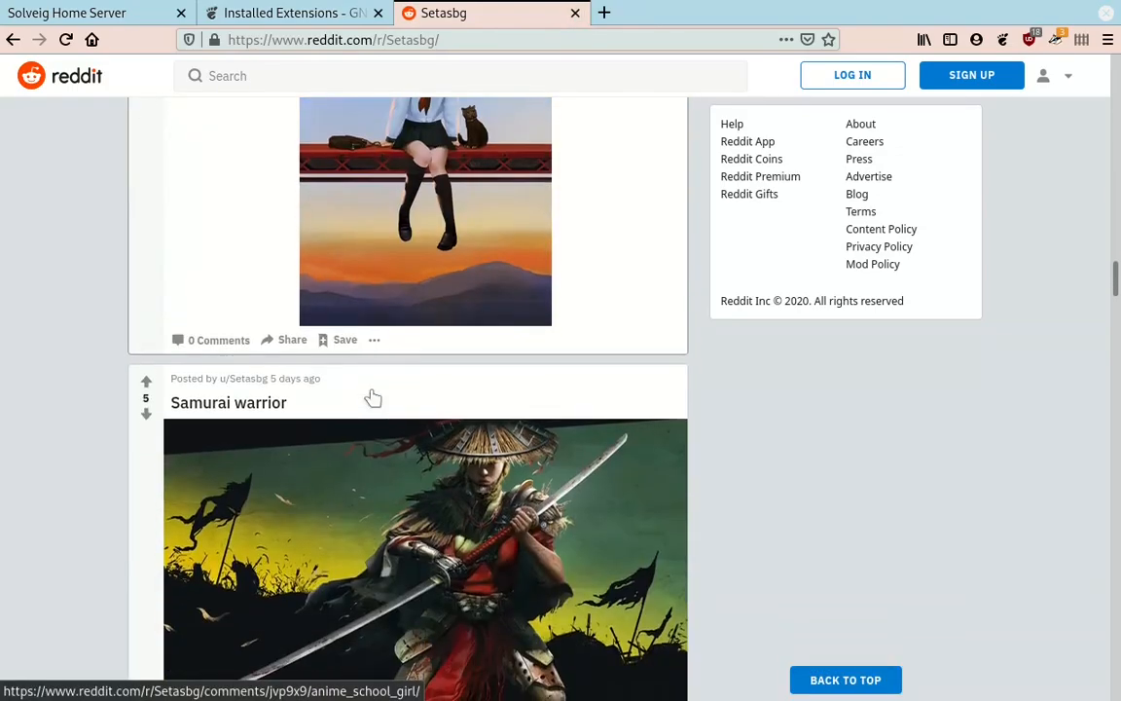
{"action": "scroll", "coordinate": [373, 398], "scroll_direction": "down", "scroll_amount": 10}
{"action": "scroll", "coordinate": [372, 398], "scroll_direction": "down", "scroll_amount": 20}
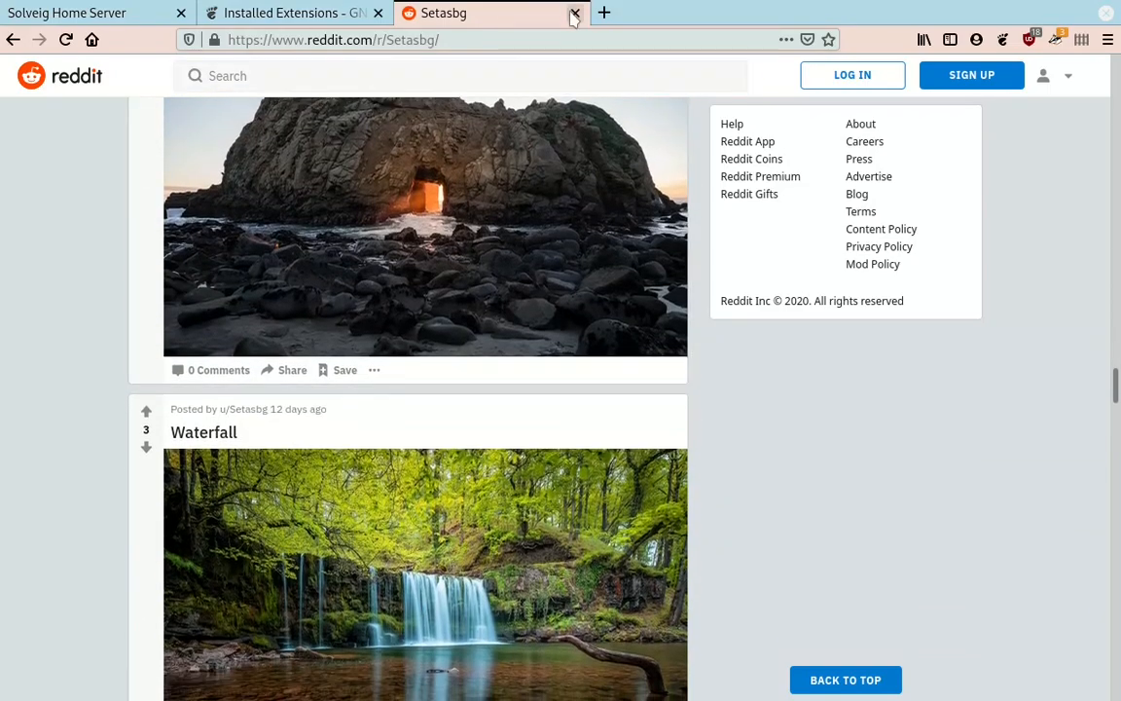
Close the Reddit tab and look over the list of installed GNOME extensions.
{"action": "left_click", "coordinate": [576, 12]}
{"action": "scroll", "coordinate": [672, 224], "scroll_direction": "down", "scroll_amount": 5}
{"action": "scroll", "coordinate": [686, 260], "scroll_direction": "up", "scroll_amount": 5}
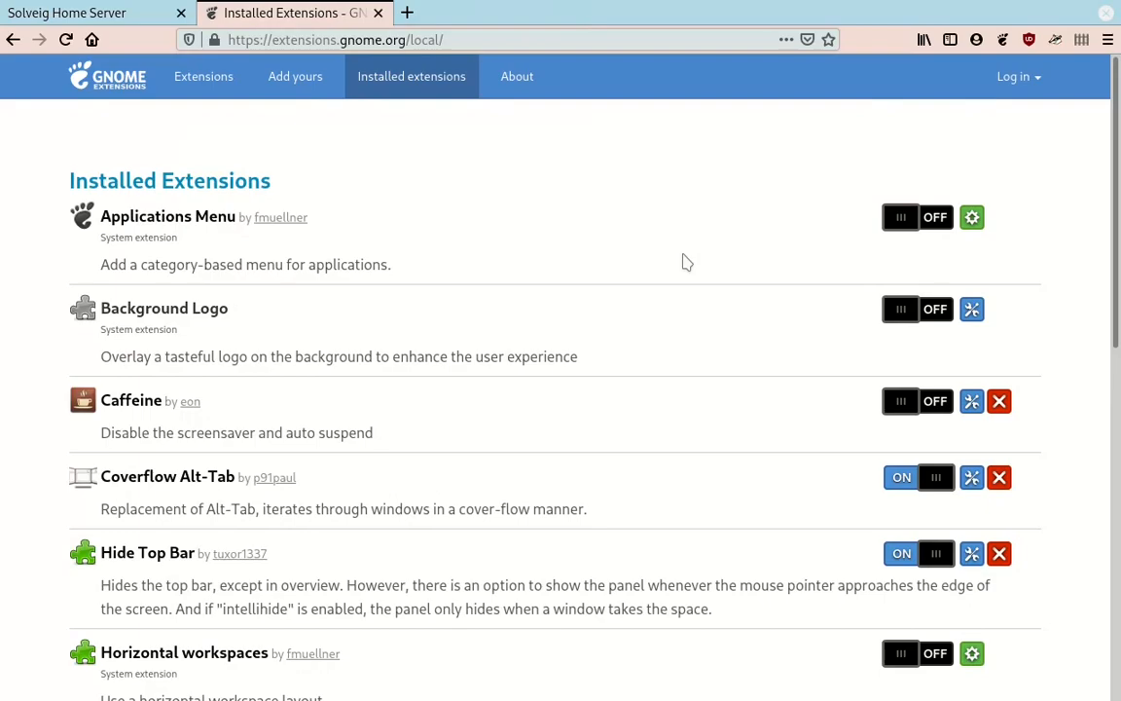
{"action": "scroll", "coordinate": [686, 261], "scroll_direction": "down", "scroll_amount": 6}
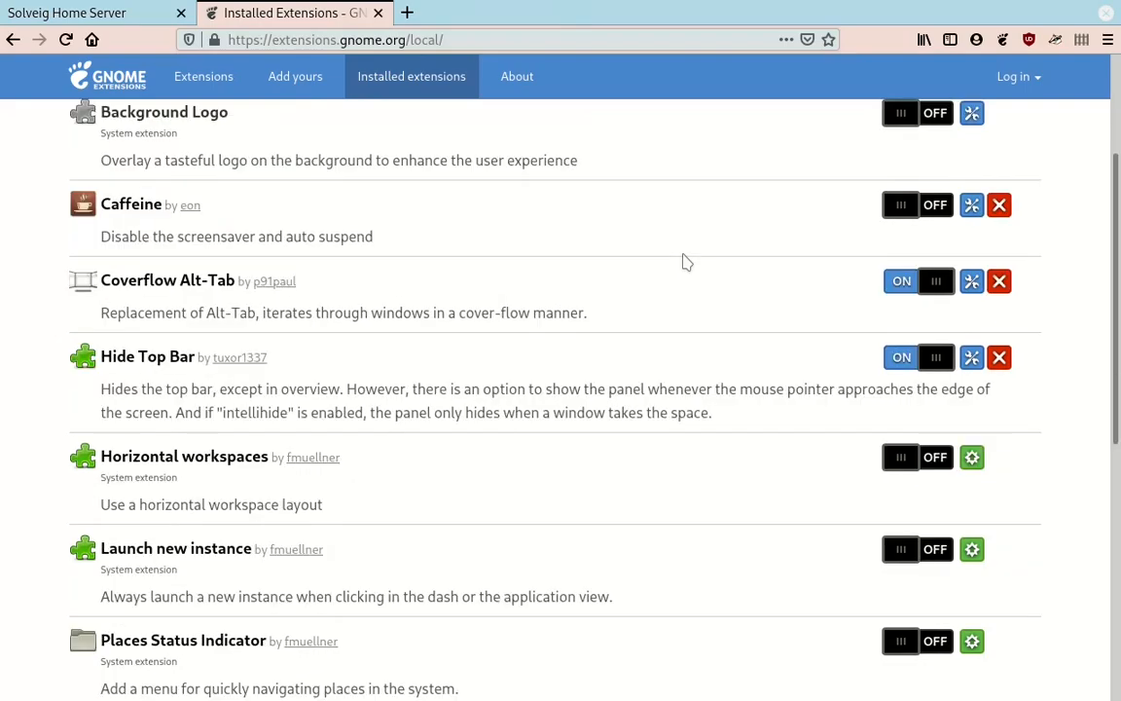
{"action": "scroll", "coordinate": [687, 261], "scroll_direction": "up", "scroll_amount": 5}
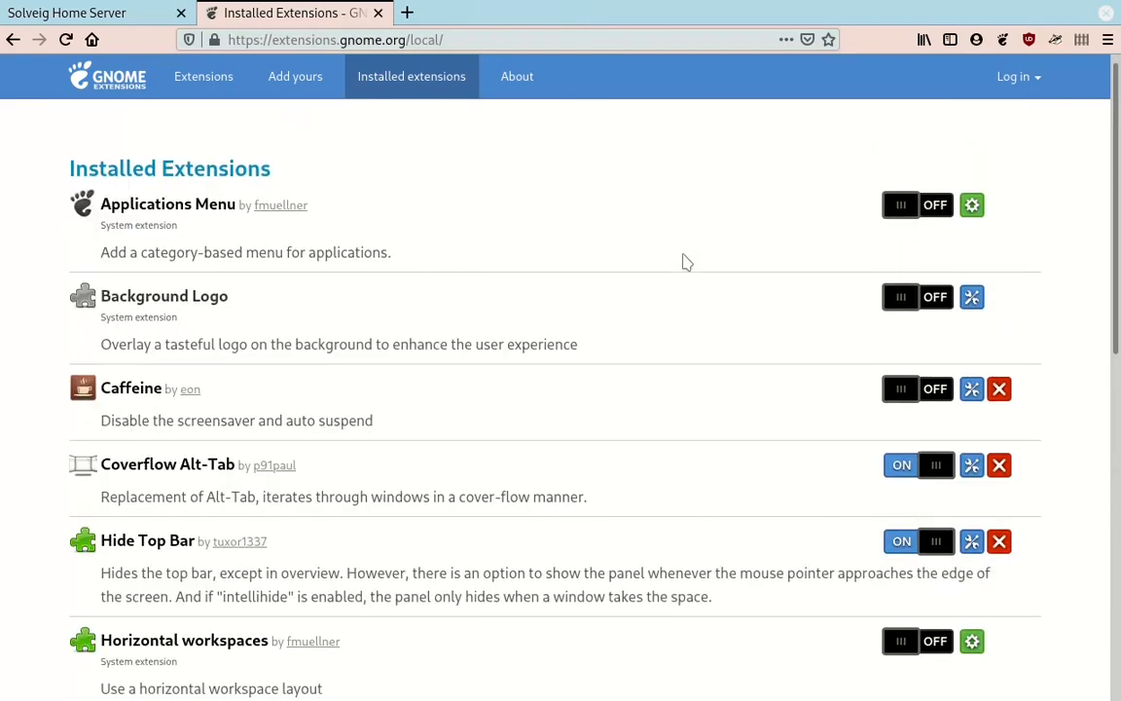
{"action": "scroll", "coordinate": [687, 261], "scroll_direction": "down", "scroll_amount": 3}
{"action": "scroll", "coordinate": [686, 261], "scroll_direction": "up", "scroll_amount": 4}
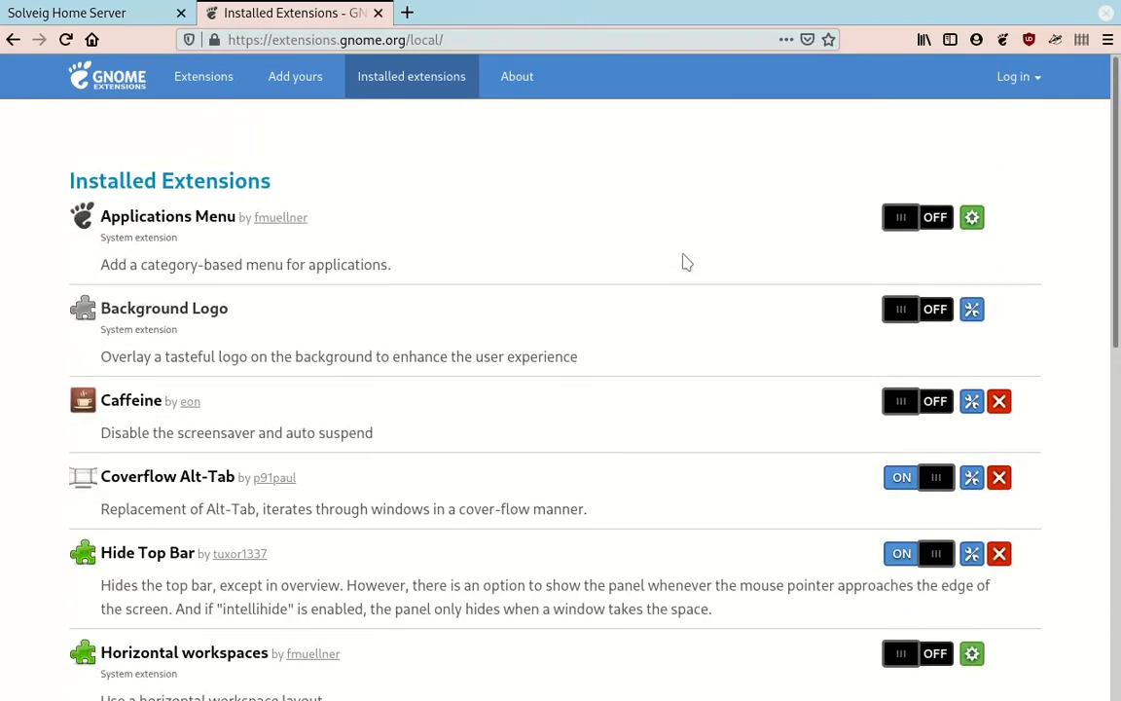
{"action": "scroll", "coordinate": [686, 261], "scroll_direction": "down", "scroll_amount": 3}
{"action": "scroll", "coordinate": [686, 261], "scroll_direction": "up", "scroll_amount": 3}
Show all open windows in the Activities overview several times, returning to the Firefox extensions page each time.
{"action": "key", "text": "super"}
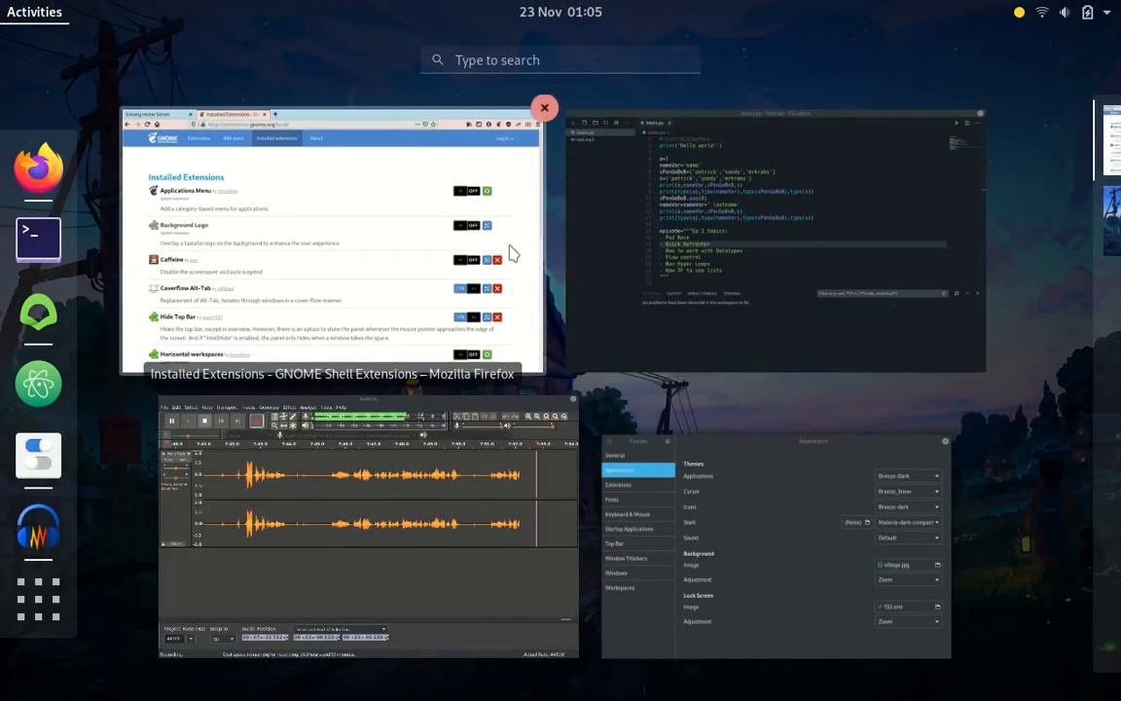
{"action": "left_click", "coordinate": [395, 194]}
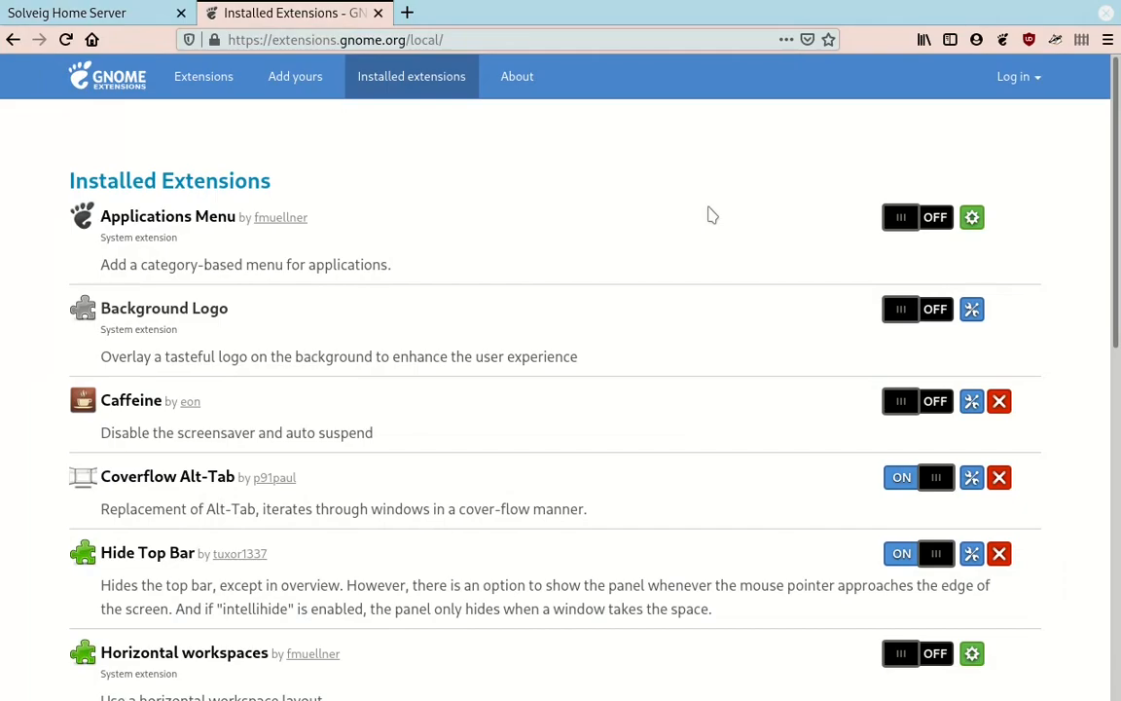
{"action": "key", "text": "super"}
{"action": "left_click", "coordinate": [467, 251]}
{"action": "key", "text": "super"}
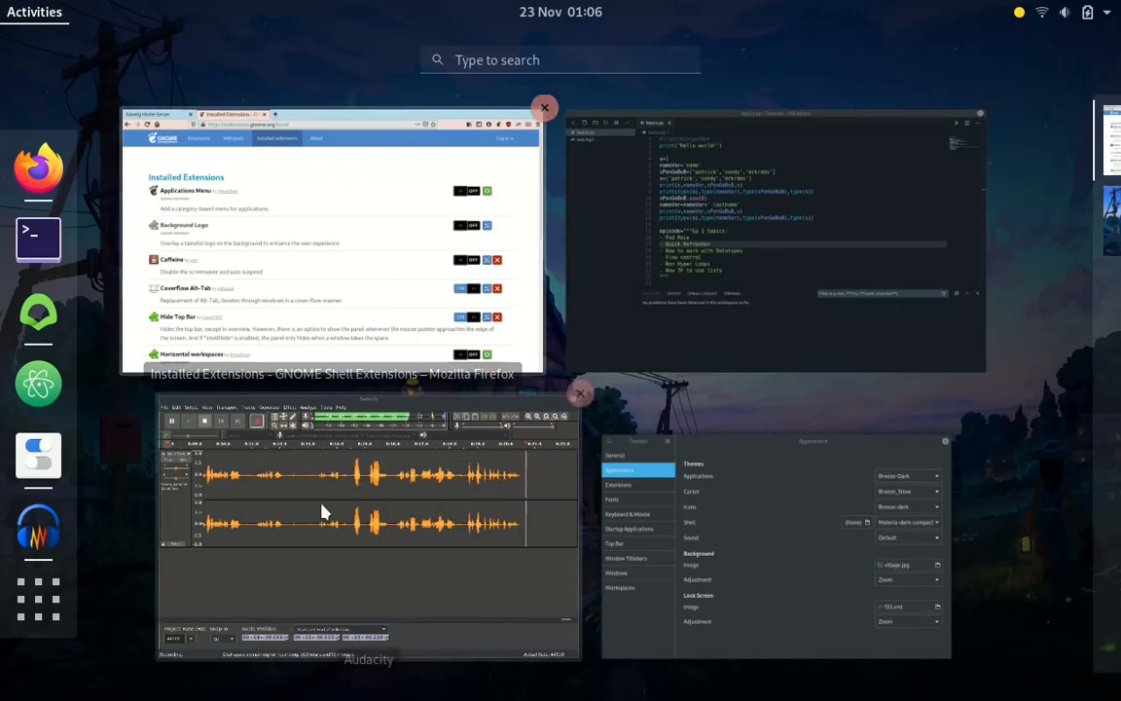
{"action": "key", "text": "super"}
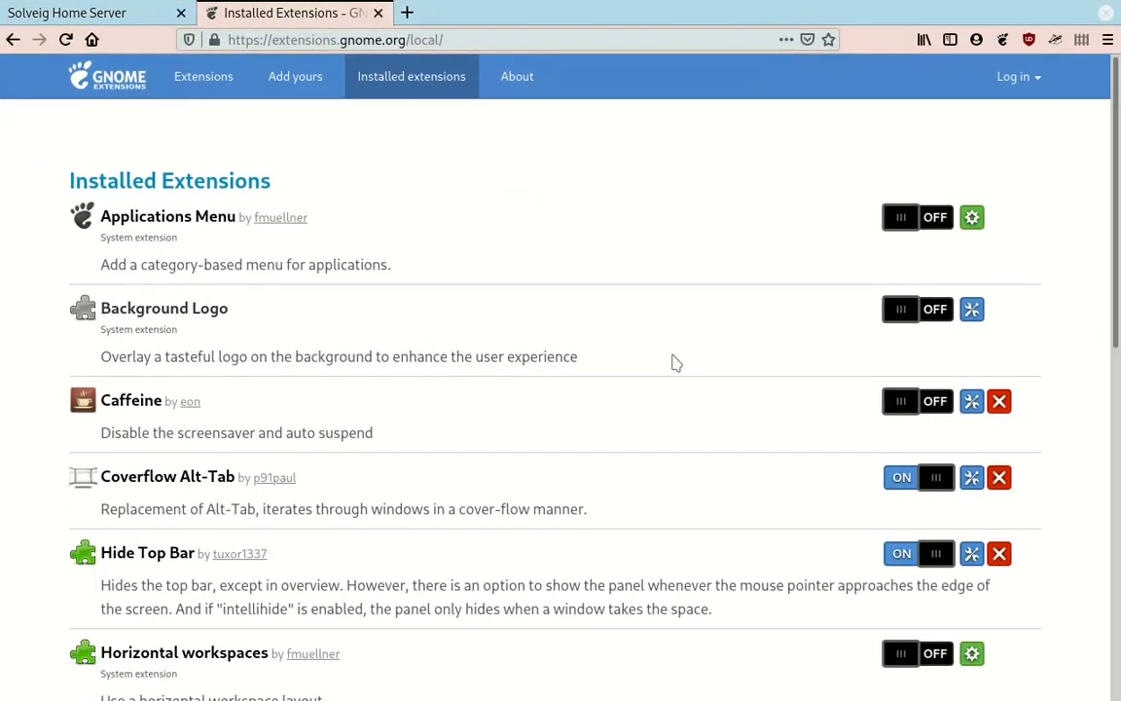
Switch to the VSCodium window through the Activities overview and look over the variable and print lines in basics.py.
{"action": "key", "text": "super"}
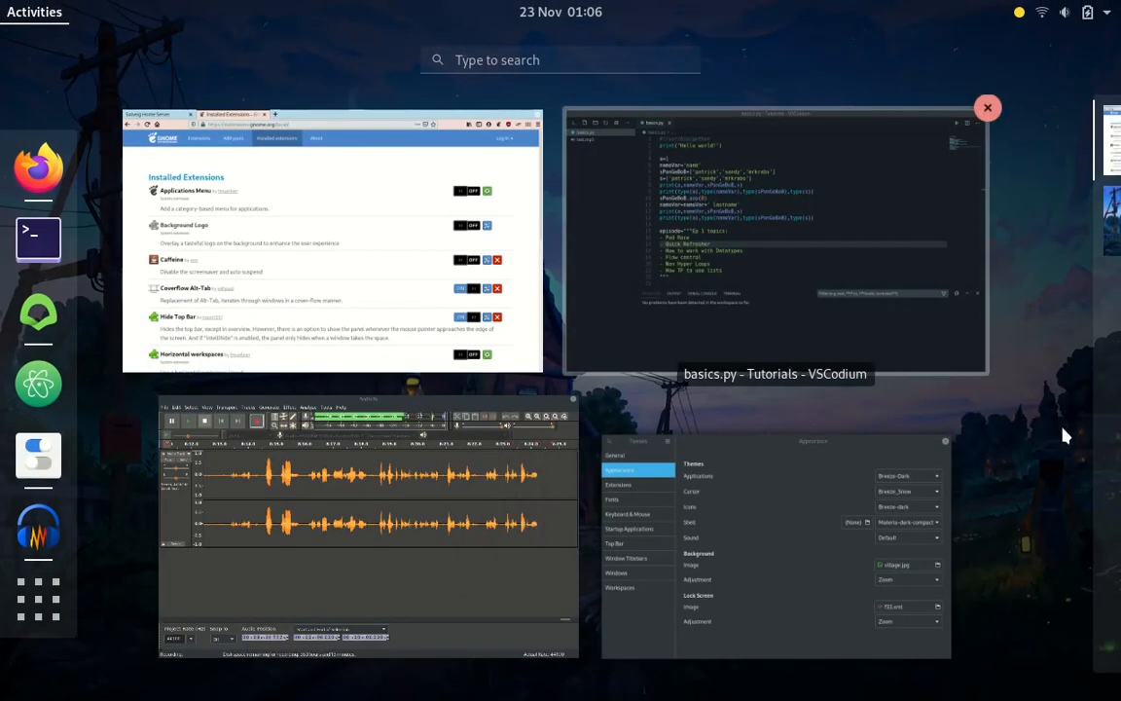
{"action": "left_click", "coordinate": [655, 239]}
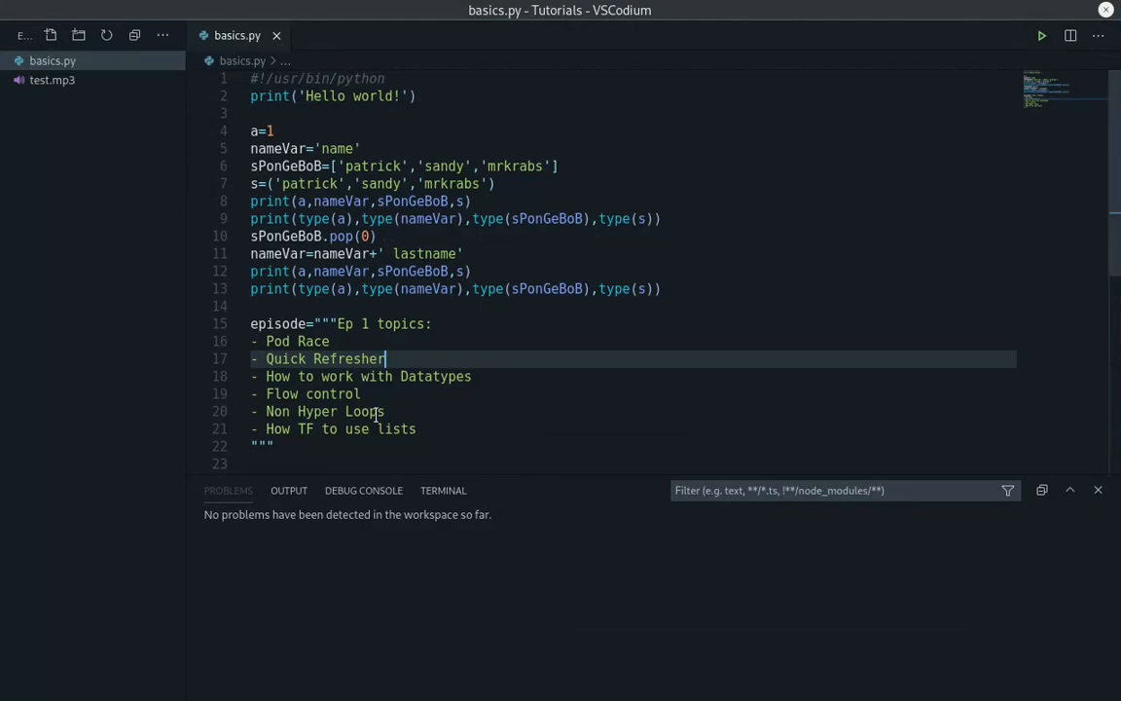
{"action": "left_click", "coordinate": [376, 253]}
{"action": "left_click", "coordinate": [538, 253]}
{"action": "left_click", "coordinate": [486, 166]}
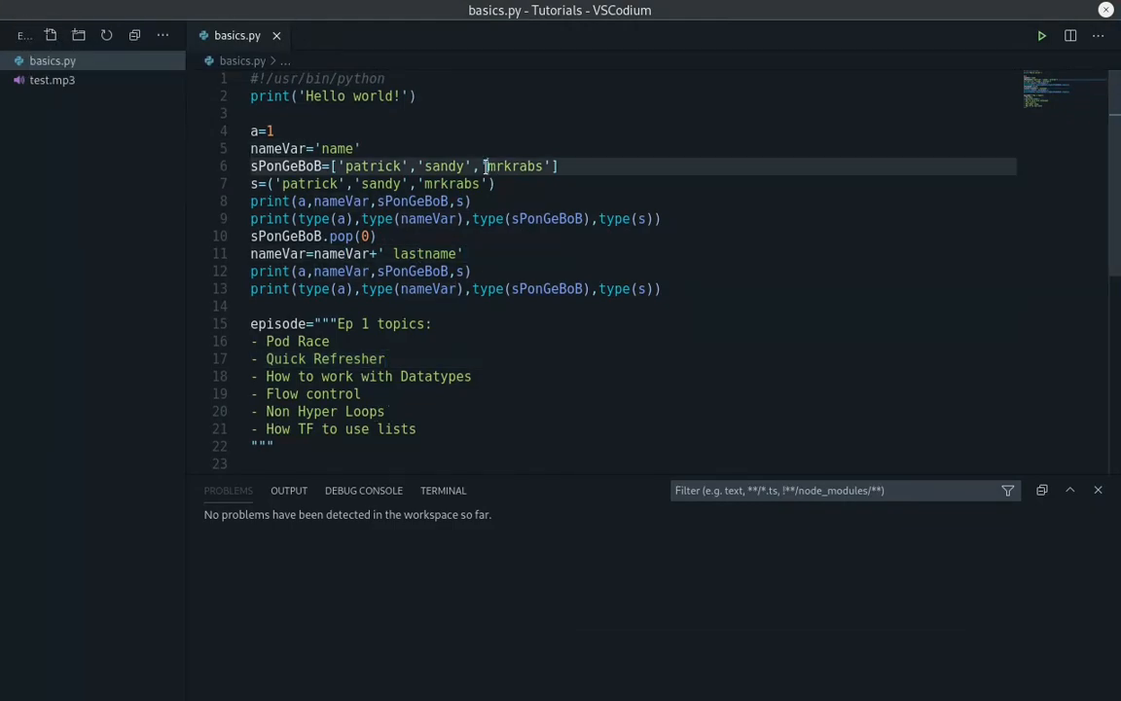
{"action": "left_click", "coordinate": [302, 95]}
{"action": "left_click", "coordinate": [358, 253]}
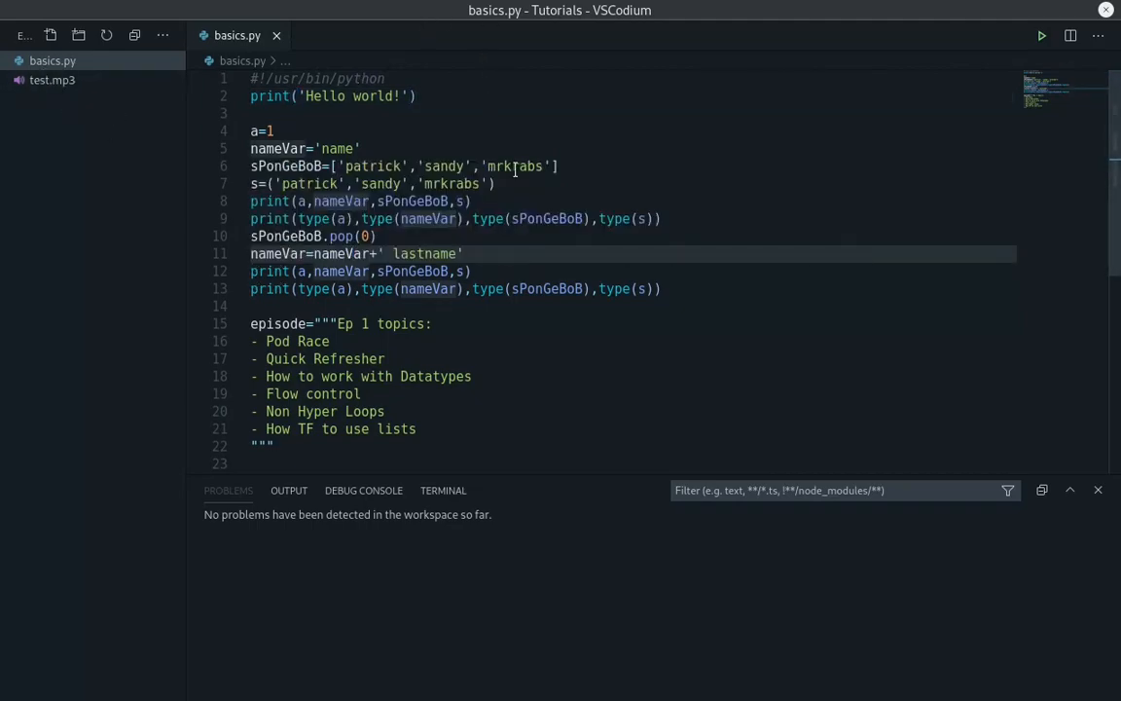
Use the Activities overview to select VSCodium again and then return to the Firefox window with the installed extensions.
{"action": "key", "text": "super"}
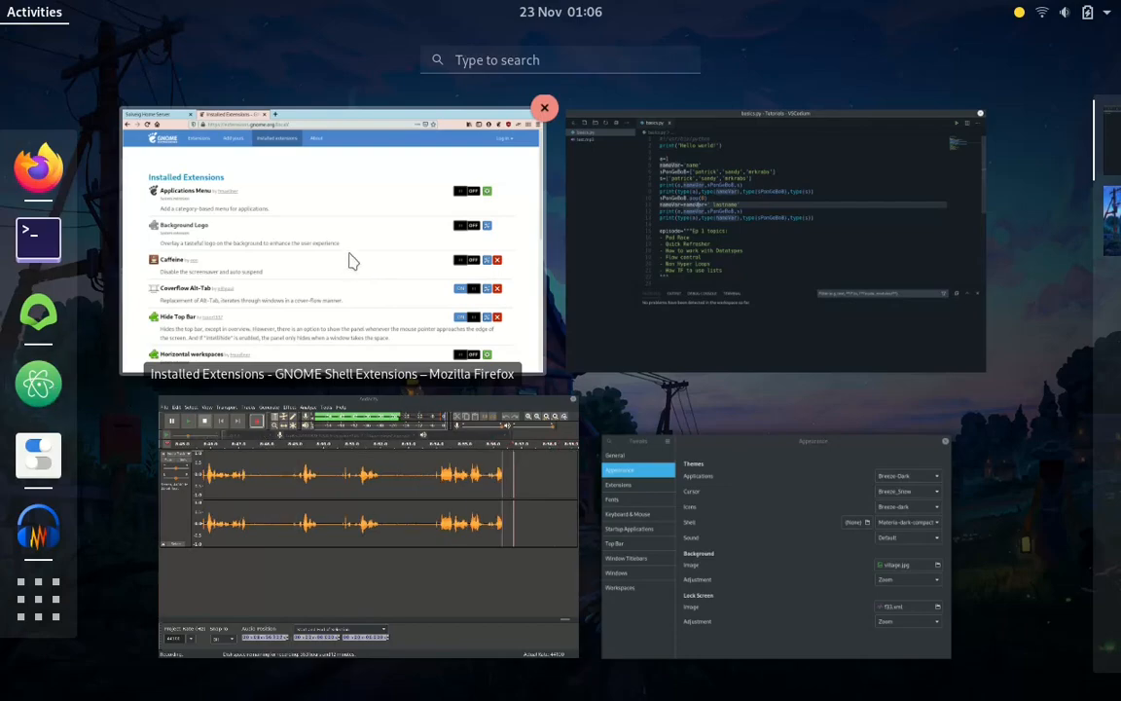
{"action": "left_click", "coordinate": [737, 224]}
{"action": "key", "text": "super"}
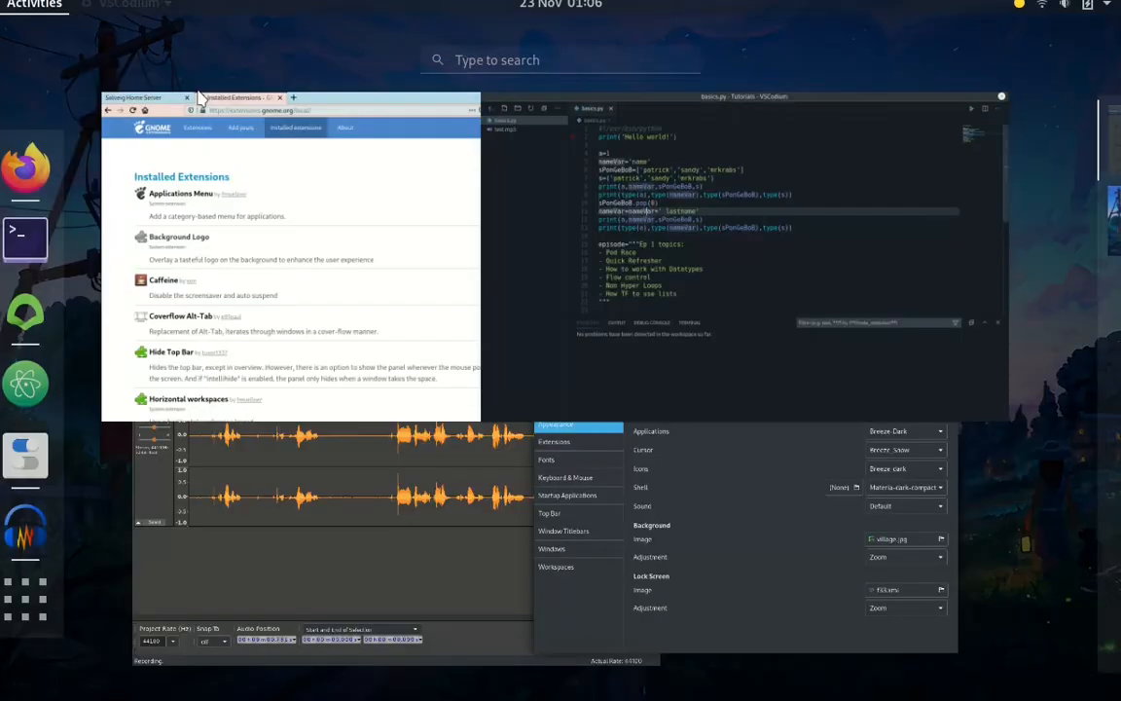
{"action": "left_click", "coordinate": [362, 245]}
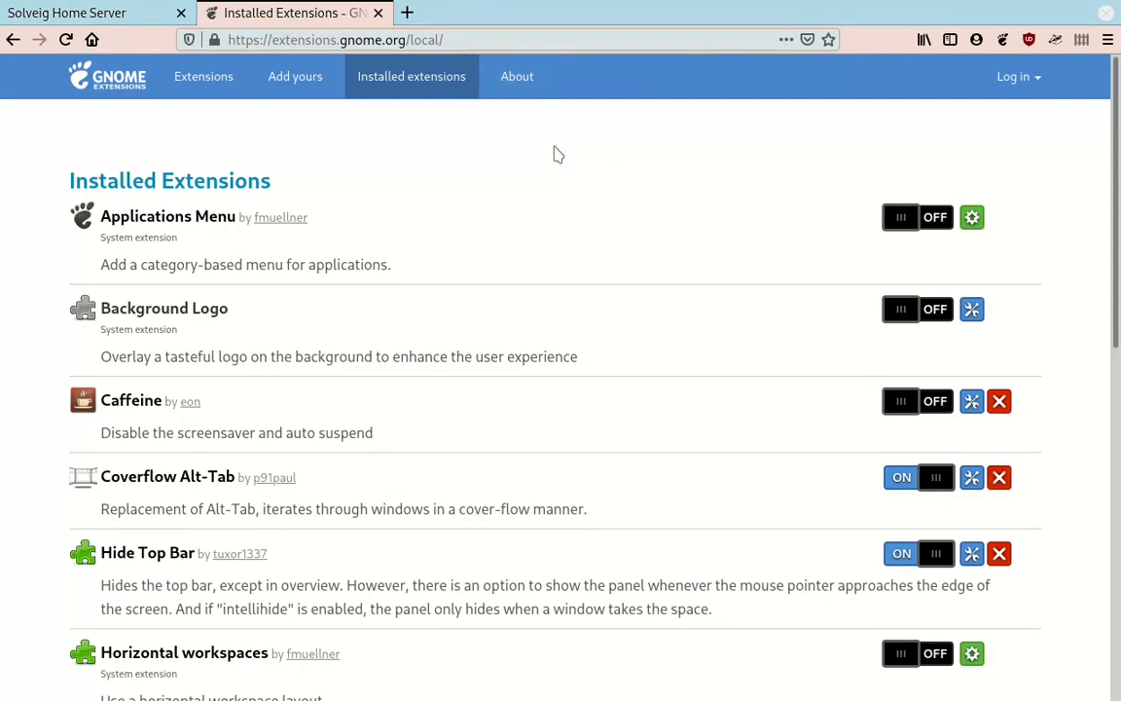
Show all open windows in the Activities overview twice, selecting the Firefox installed-extensions window each time.
{"action": "key", "text": "super"}
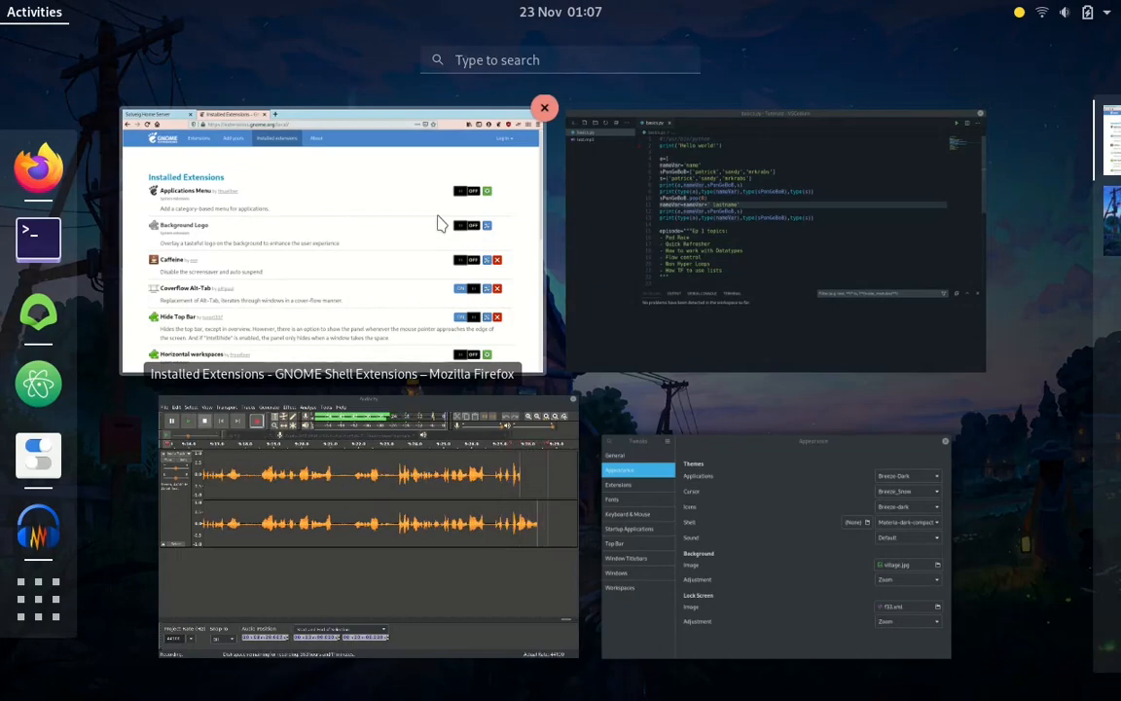
{"action": "left_click", "coordinate": [440, 224]}
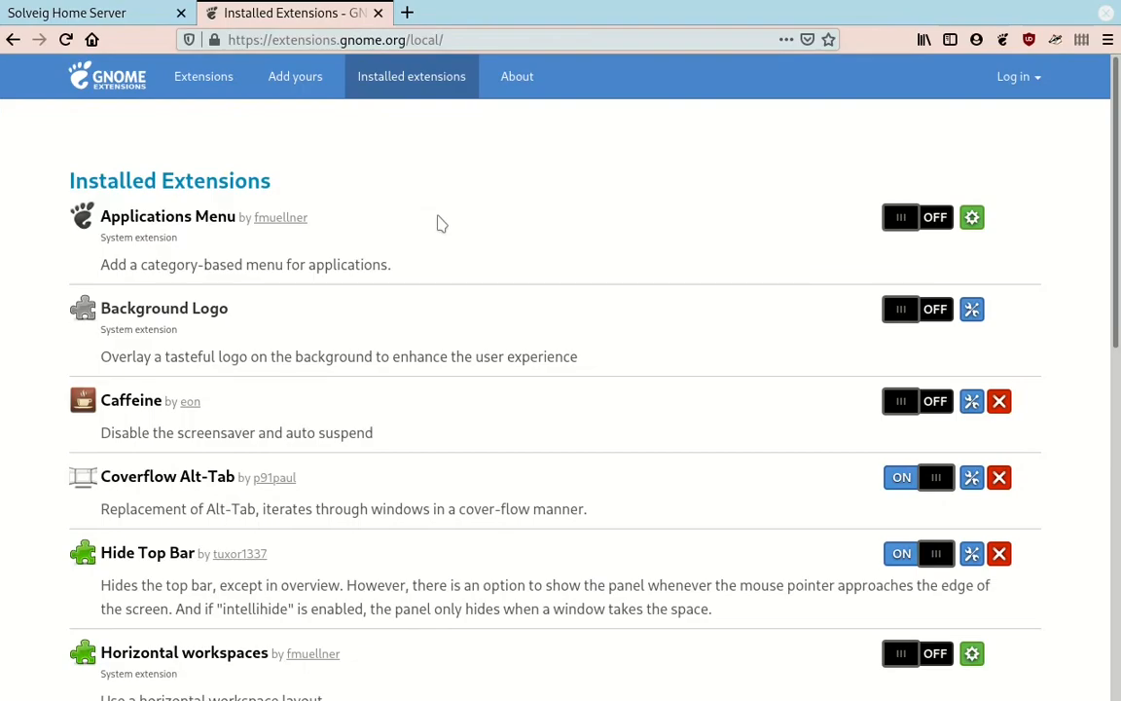
{"action": "key", "text": "super"}
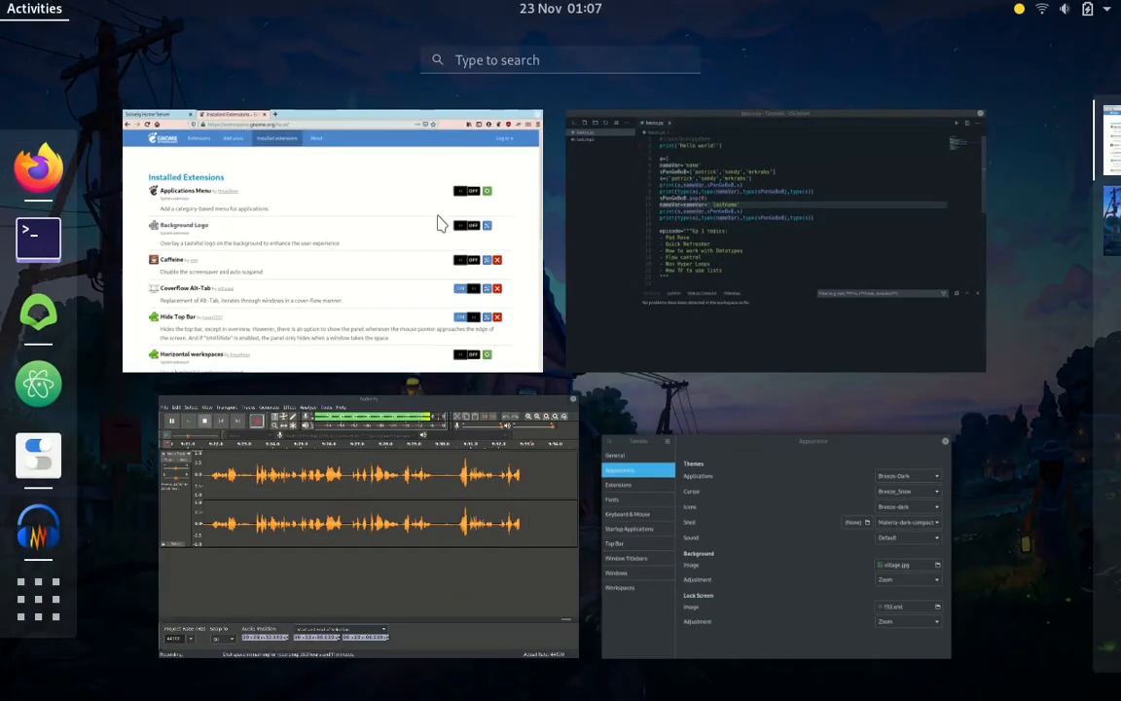
{"action": "left_click", "coordinate": [397, 273]}
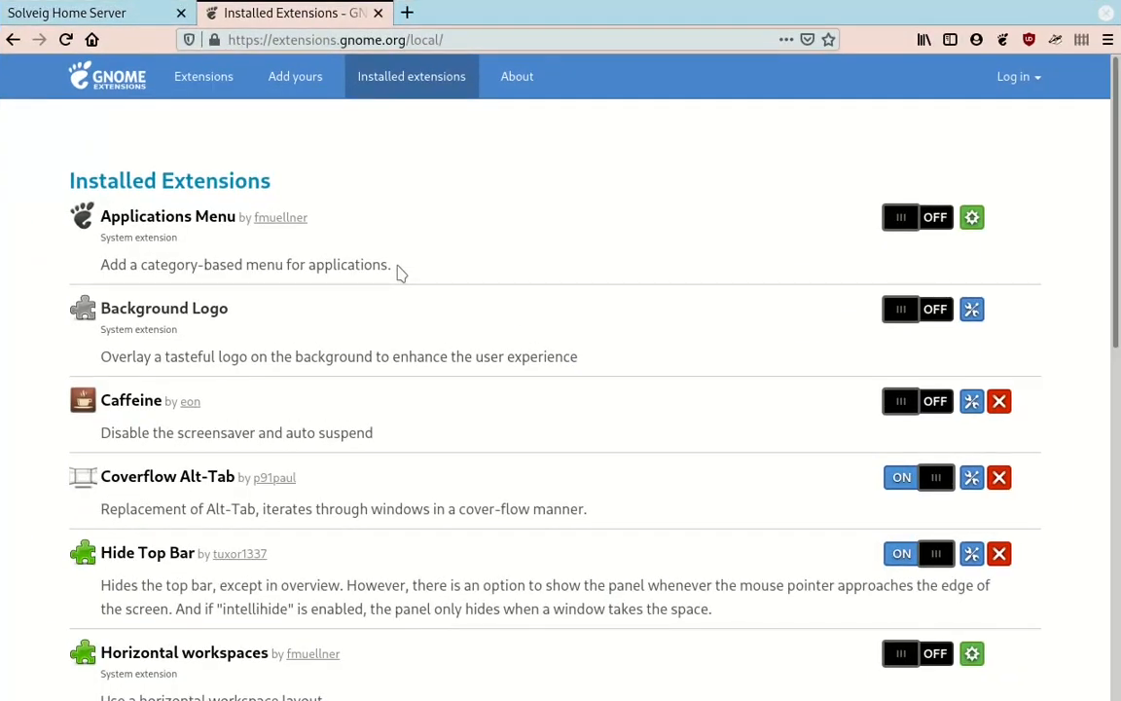
Open a terminal, make it full screen and run neofetch to display the system information.
{"action": "key", "text": "ctrl+alt+t"}
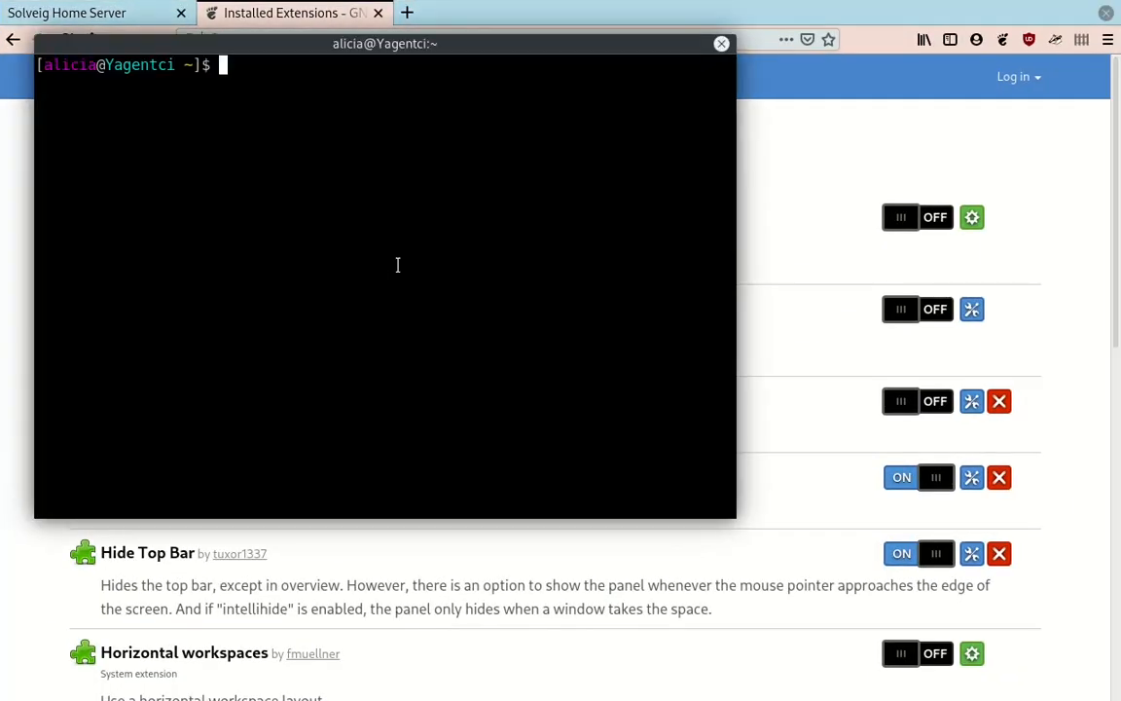
{"action": "type", "text": "neo"}
{"action": "key", "text": "F11"}
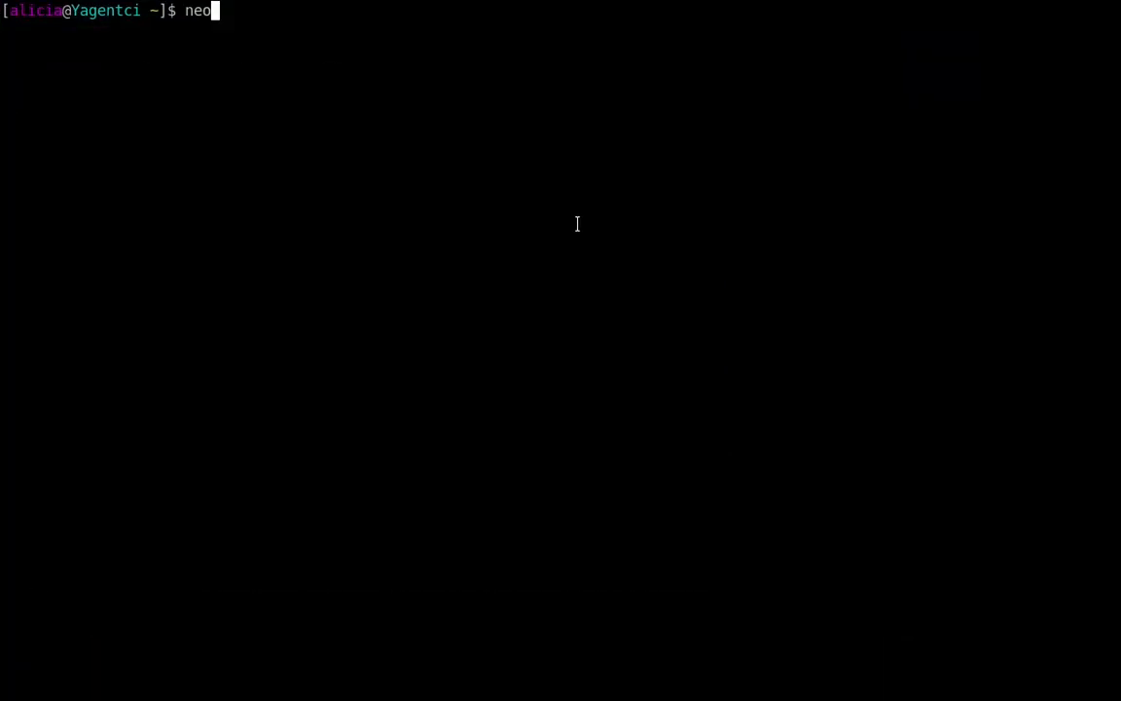
{"action": "type", "text": "fetch"}
{"action": "key", "text": "Return"}
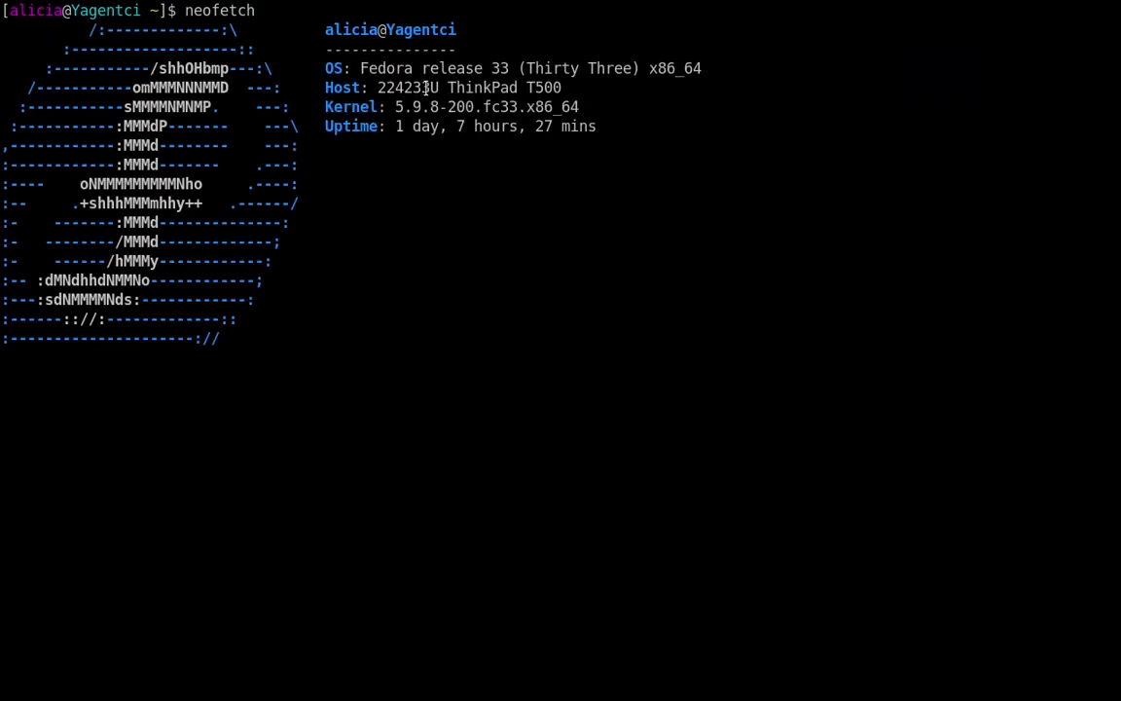
Look over the neofetch output, highlighting parts of the OS, host, uptime, resolution, CPU and memory lines.
{"action": "left_click_drag", "start_coordinate": [447, 73], "coordinate": [558, 71]}
{"action": "left_click", "coordinate": [601, 66]}
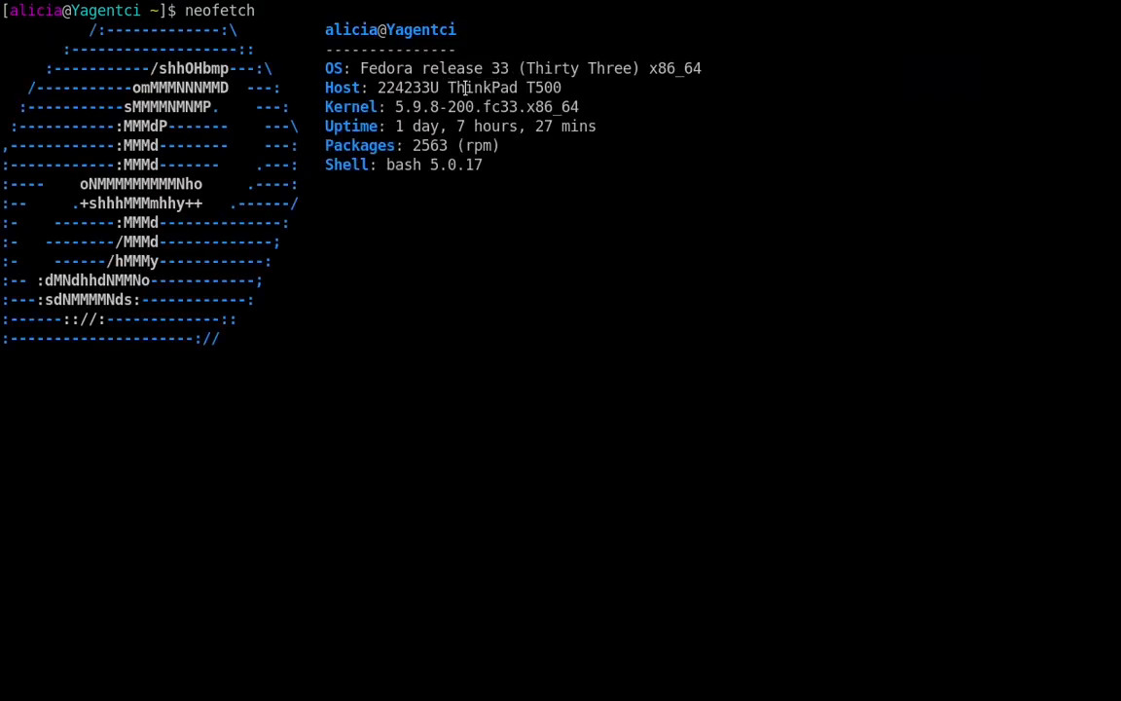
{"action": "left_click_drag", "start_coordinate": [465, 88], "coordinate": [534, 88]}
{"action": "left_click", "coordinate": [583, 105]}
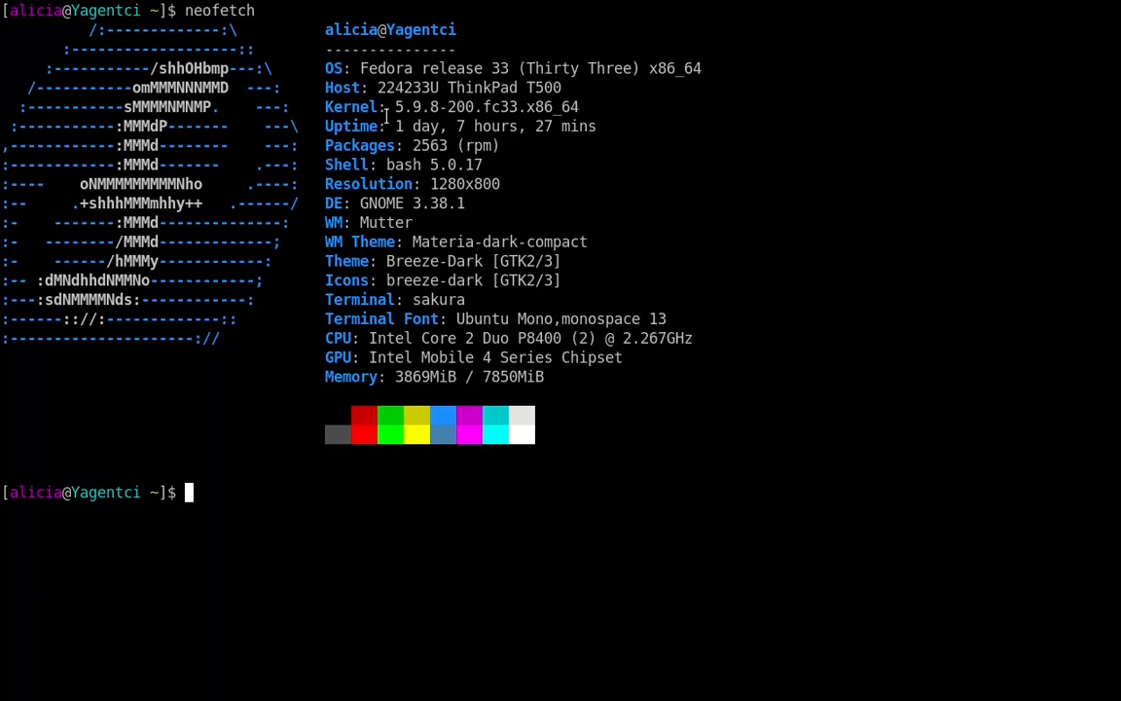
{"action": "left_click_drag", "start_coordinate": [390, 125], "coordinate": [463, 121]}
{"action": "left_click", "coordinate": [555, 159]}
{"action": "left_click_drag", "start_coordinate": [433, 184], "coordinate": [508, 183]}
{"action": "left_click", "coordinate": [497, 243]}
{"action": "left_click_drag", "start_coordinate": [404, 337], "coordinate": [565, 338]}
{"action": "left_click", "coordinate": [688, 362]}
{"action": "left_click_drag", "start_coordinate": [438, 377], "coordinate": [548, 393]}
{"action": "left_click", "coordinate": [641, 424]}
{"action": "type", "text": "xit"}
{"action": "key", "text": "BackSpace"}
{"action": "key", "text": "BackSpace"}
{"action": "key", "text": "BackSpace"}
{"action": "type", "text": "exit"}
{"action": "key", "text": "BackSpace"}
{"action": "key", "text": "BackSpace"}
{"action": "key", "text": "BackSpace"}
{"action": "key", "text": "BackSpace"}
Start Vim without a file, try to leave it with :wq, and quit with :q.
{"action": "type", "text": "vim"}
{"action": "key", "text": "Return"}
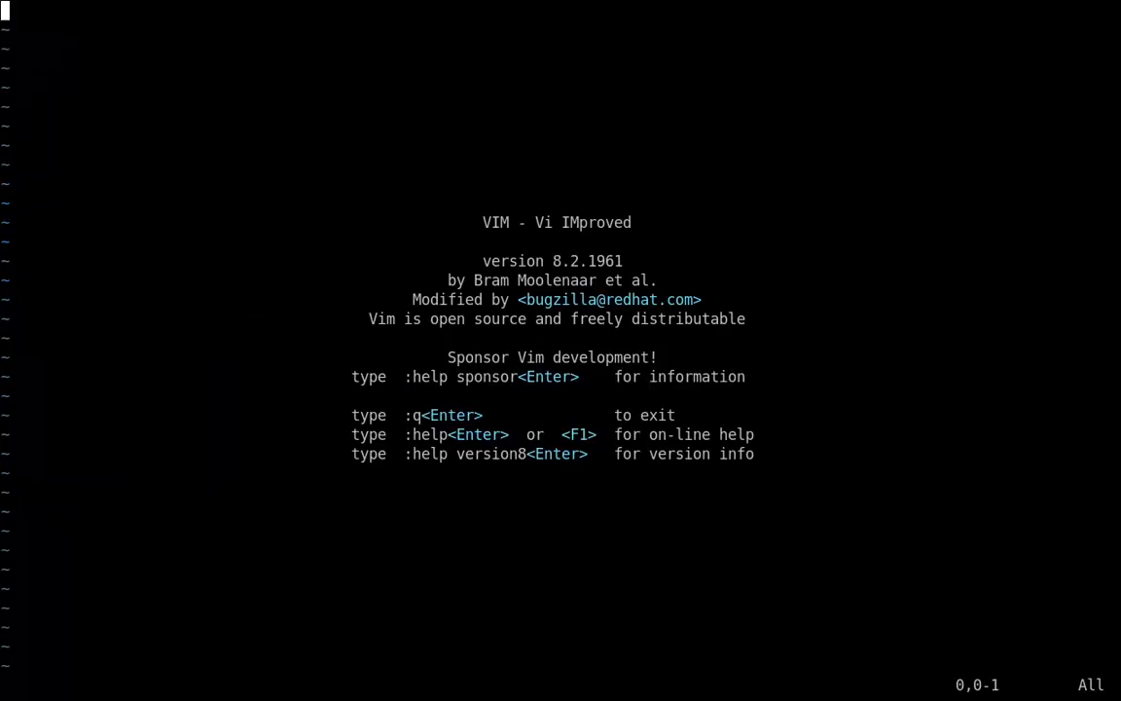
{"action": "type", "text": ":"}
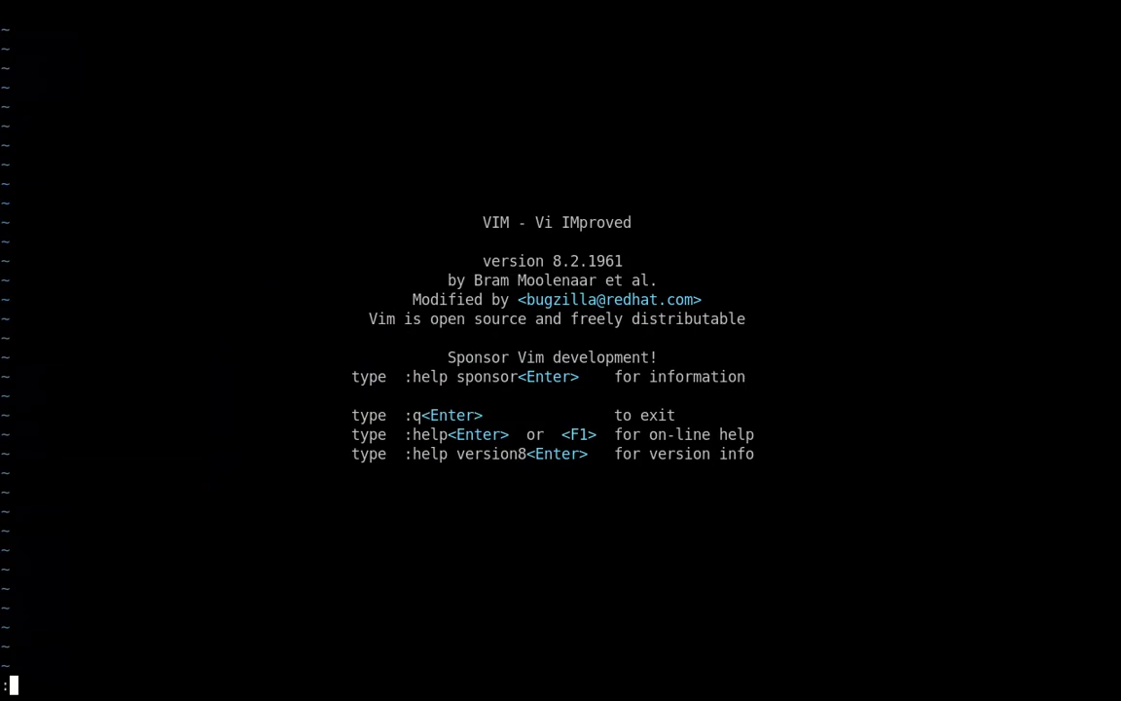
{"action": "type", "text": "wq"}
{"action": "key", "text": "Return"}
{"action": "key", "text": "Escape"}
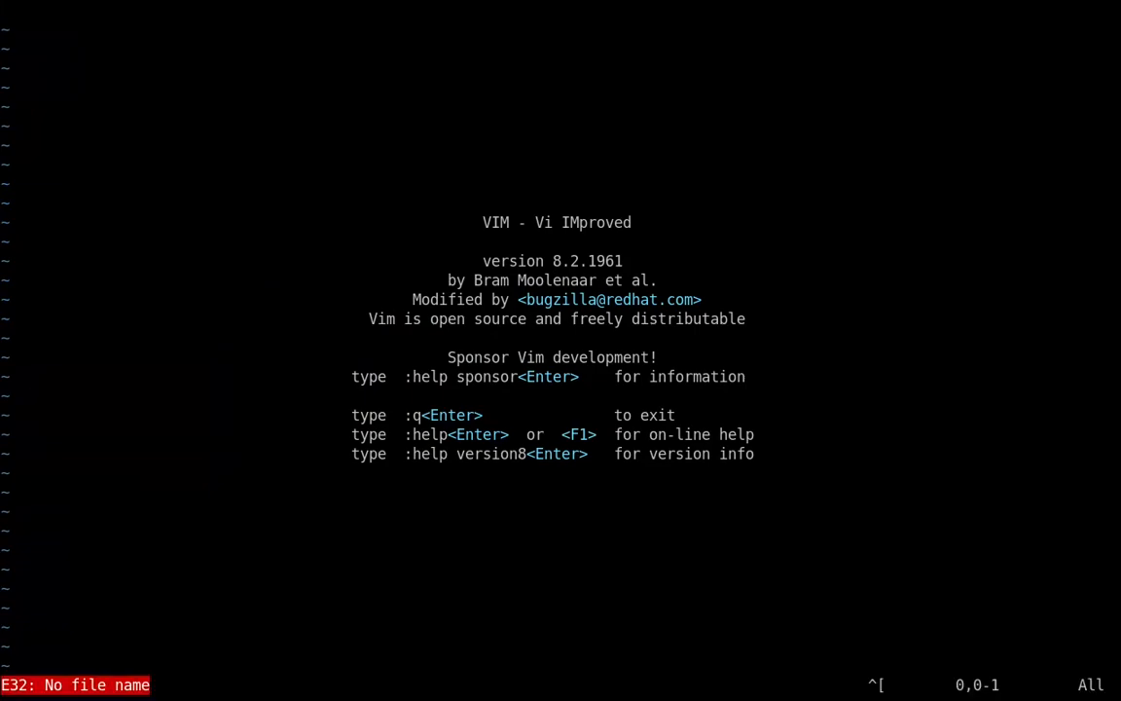
{"action": "type", "text": ":q"}
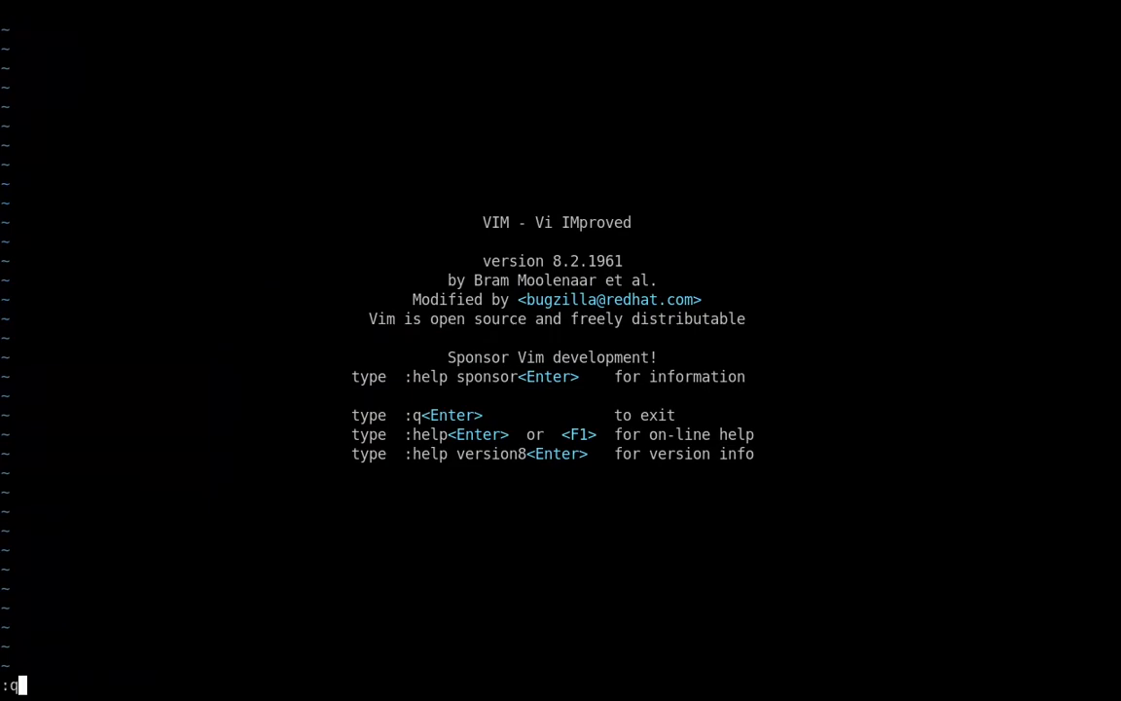
{"action": "key", "text": "Return"}
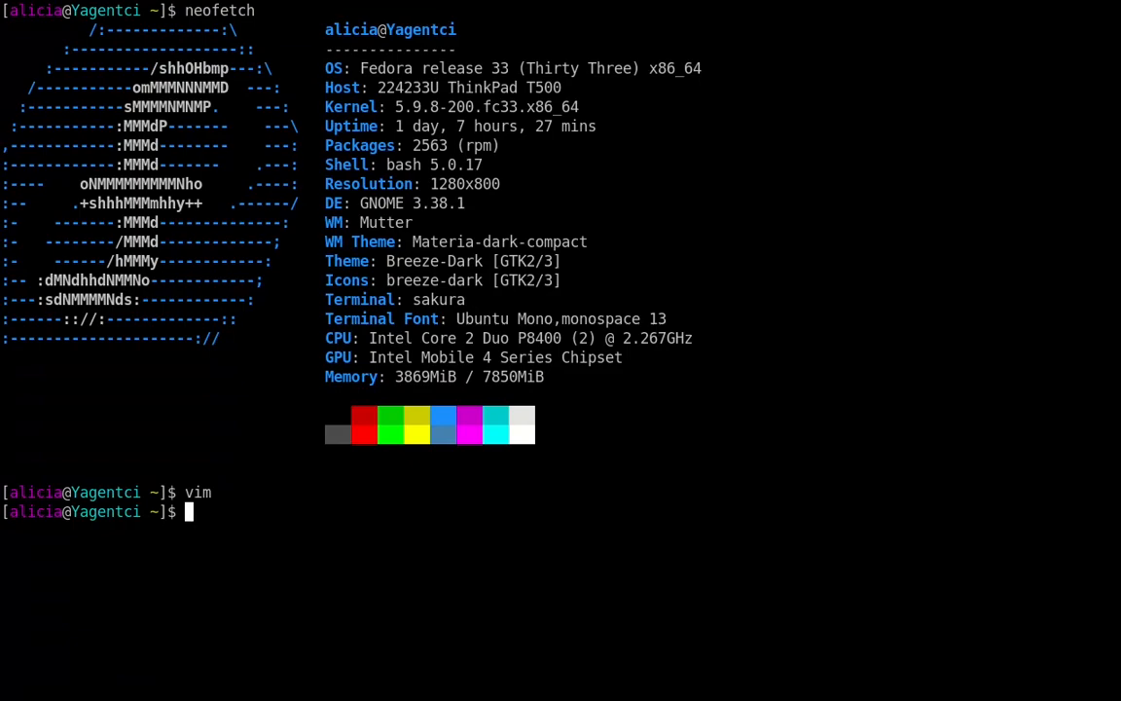
Open .bashrc in Vim and select the export PS1 line in Visual Line mode.
{"action": "type", "text": "vim .bashrc"}
{"action": "key", "text": "Return"}
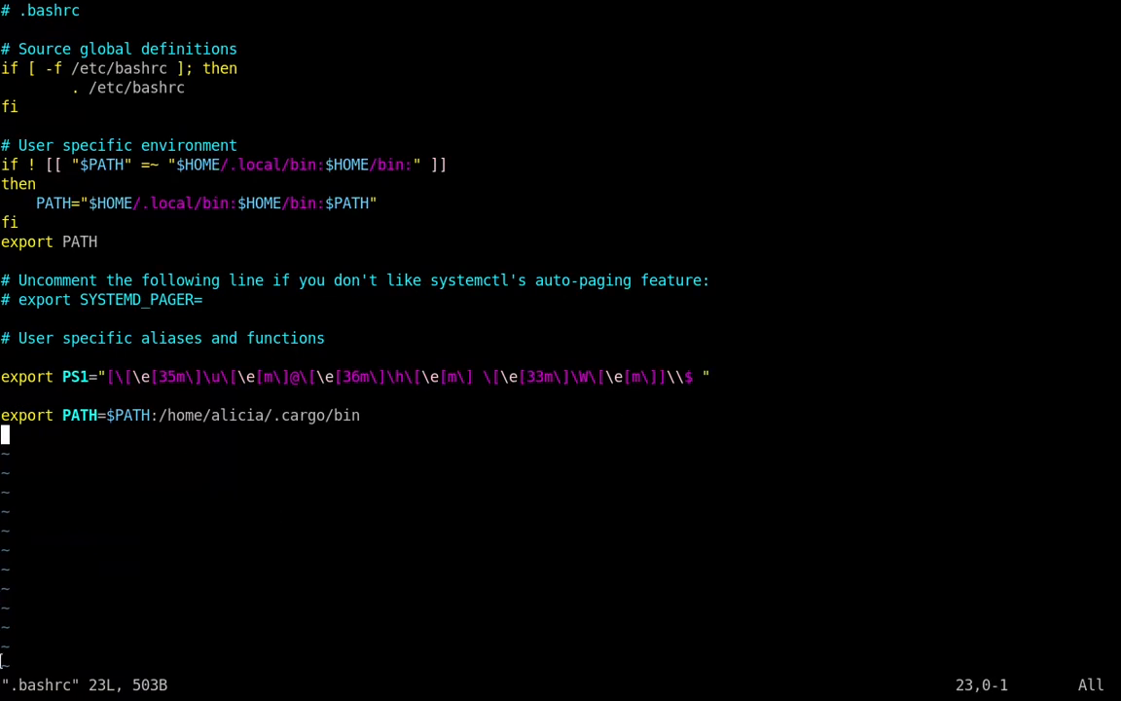
{"action": "key", "text": "Up"}
{"action": "key", "text": "Up"}
{"action": "key", "text": "Up"}
{"action": "key", "text": "shift+v"}
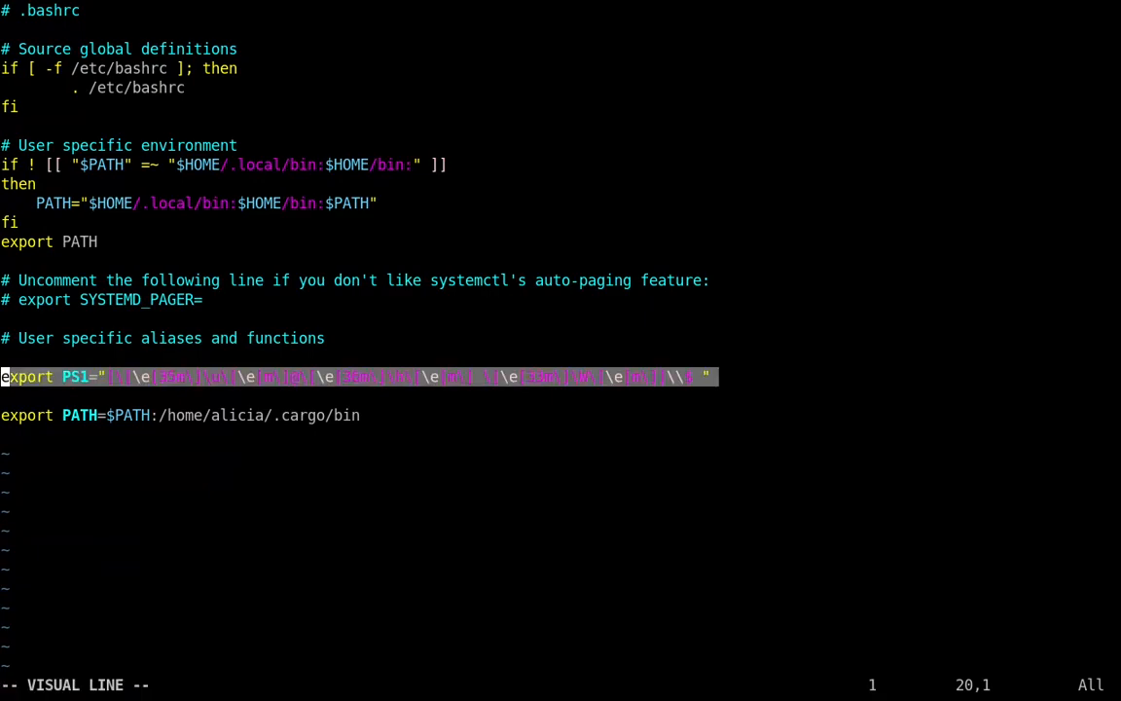
Examine the PS1 prompt definition in .bashrc from start to end and quit Vim without saving.
{"action": "key", "text": "Up"}
{"action": "key", "text": "Up"}
{"action": "key", "text": "Up"}
{"action": "key", "text": "Up"}
{"action": "key", "text": "Down"}
{"action": "key", "text": "Down"}
{"action": "key", "text": "Down"}
{"action": "key", "text": "Down"}
{"action": "key", "text": "Right"}
{"action": "key", "text": "Right"}
{"action": "key", "text": "Right"}
{"action": "key", "text": "Right"}
{"action": "key", "text": "Right"}
{"action": "key", "text": "Right"}
{"action": "key", "text": "Escape"}
{"action": "key", "text": "Right"}
{"action": "key", "text": "Right"}
{"action": "key", "text": "Right"}
{"action": "key", "text": "Right"}
{"action": "key", "text": "Right"}
{"action": "key", "text": "Right"}
{"action": "key", "text": "Right"}
{"action": "key", "text": "Right"}
{"action": "key", "text": "Right"}
{"action": "key", "text": "Right"}
{"action": "key", "text": "Right"}
{"action": "key", "text": "Right"}
{"action": "key", "text": "Right"}
{"action": "key", "text": "Right"}
{"action": "key", "text": "Right"}
{"action": "key", "text": "Right"}
{"action": "key", "text": "Right"}
{"action": "key", "text": "Right"}
{"action": "key", "text": "Right"}
{"action": "key", "text": "Right"}
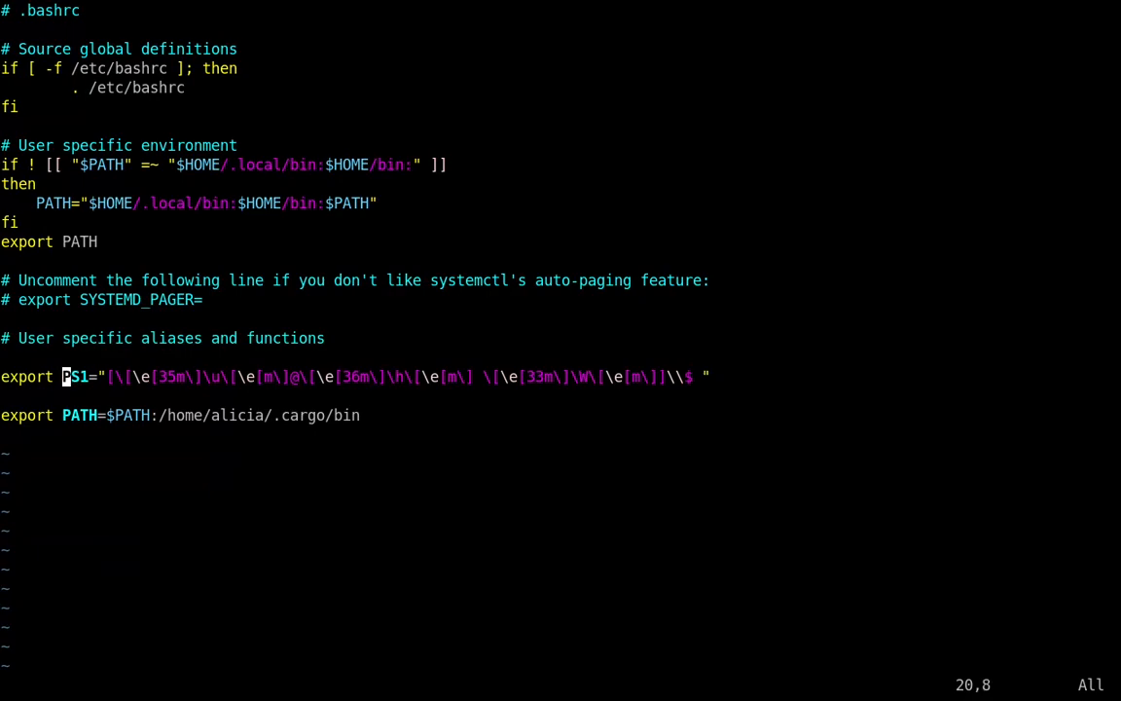
{"action": "key", "text": "Right"}
{"action": "key", "text": "Right"}
{"action": "key", "text": "Right"}
{"action": "key", "text": "Right"}
{"action": "key", "text": "Right"}
{"action": "key", "text": "Right"}
{"action": "key", "text": "Right"}
{"action": "key", "text": "Right"}
{"action": "key", "text": "Right"}
{"action": "key", "text": "Right"}
{"action": "key", "text": "Right"}
{"action": "key", "text": "Right"}
{"action": "key", "text": "Right"}
{"action": "key", "text": "Right"}
{"action": "key", "text": "Right"}
{"action": "key", "text": "Right"}
{"action": "key", "text": "Right"}
{"action": "key", "text": "Right"}
{"action": "key", "text": "Right"}
{"action": "key", "text": "Right"}
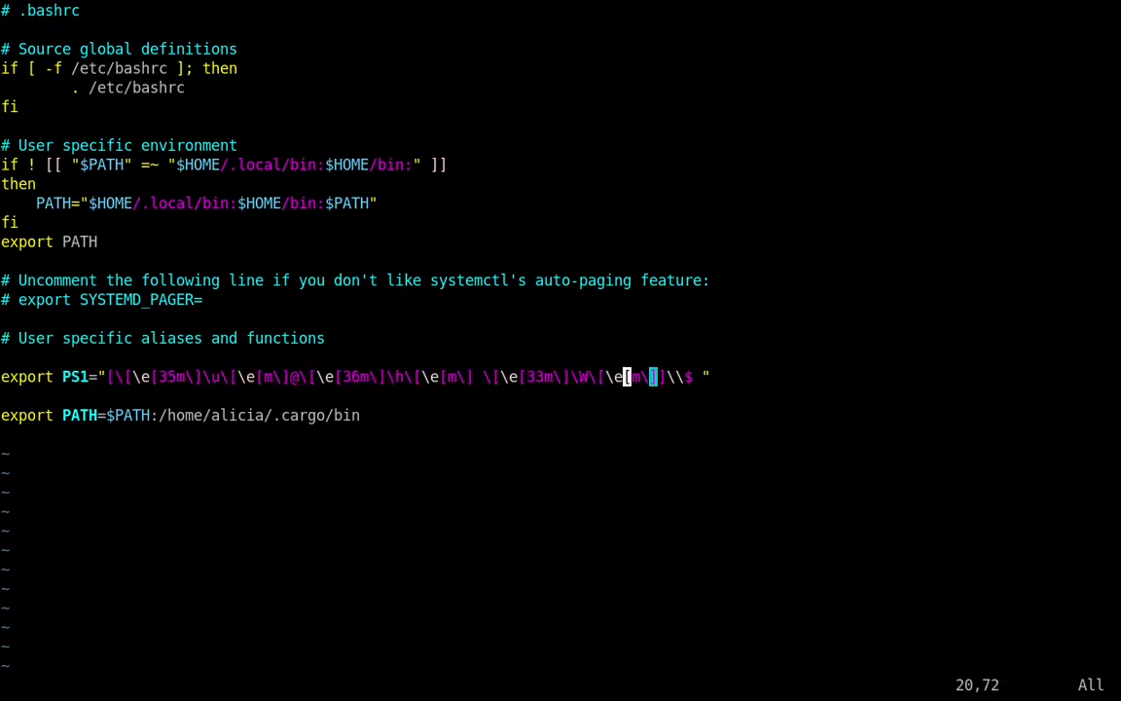
{"action": "key", "text": "Escape"}
{"action": "type", "text": ":q"}
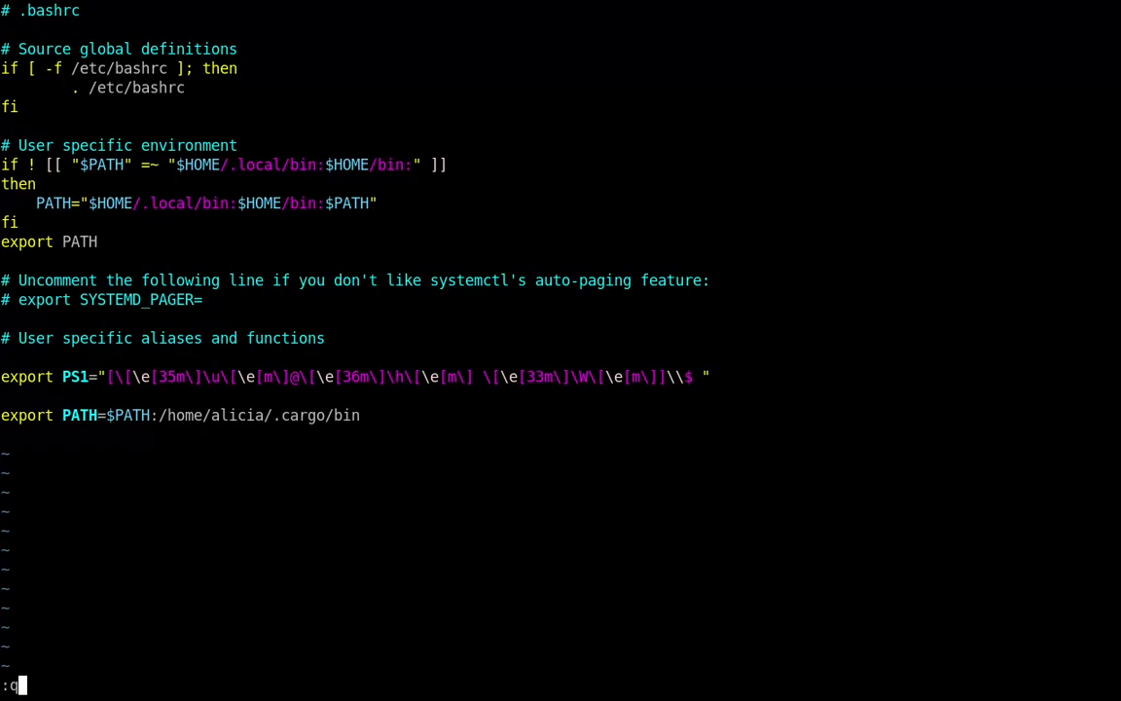
{"action": "key", "text": "Return"}
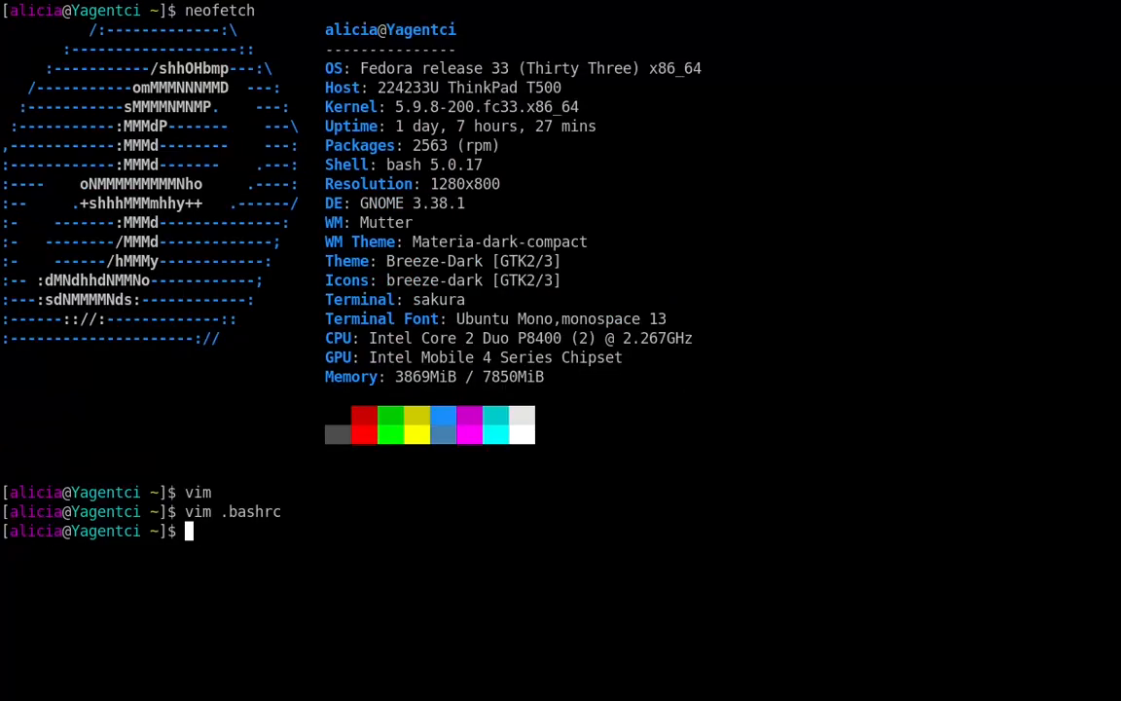
Try to close the terminal with the quit command and interrupt it.
{"action": "type", "text": "qui"}
{"action": "type", "text": "t"}
{"action": "key", "text": "Return"}
{"action": "type", "text": "e"}
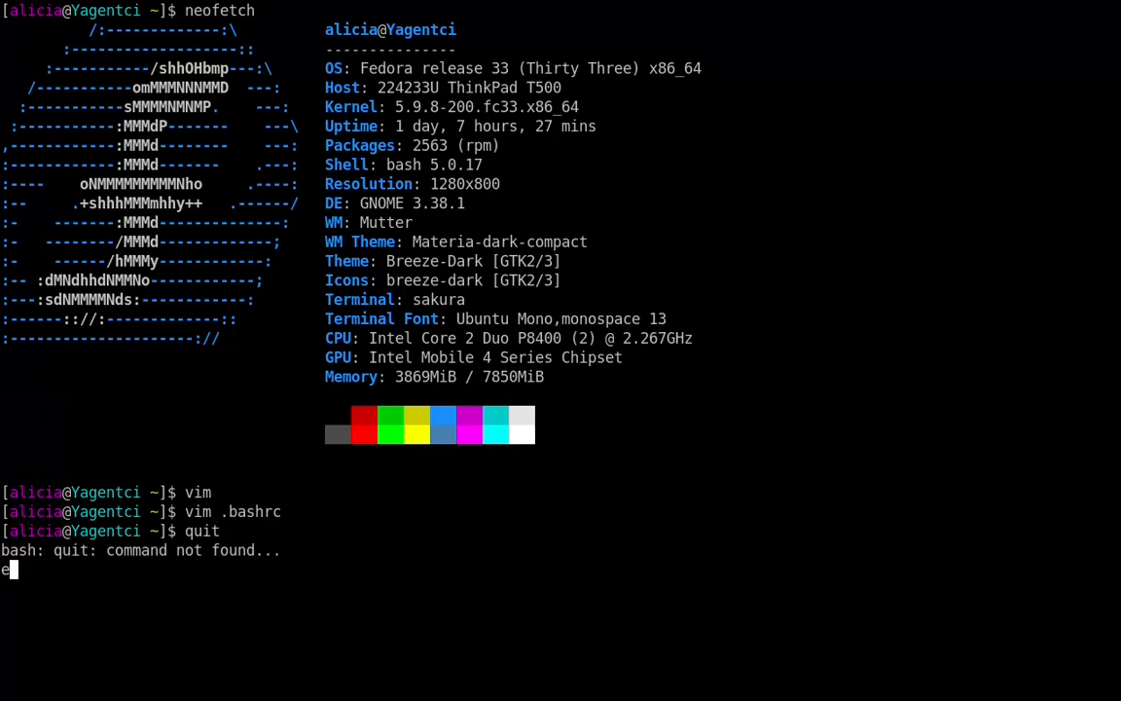
{"action": "key", "text": "BackSpace"}
{"action": "key", "text": "ctrl+c"}
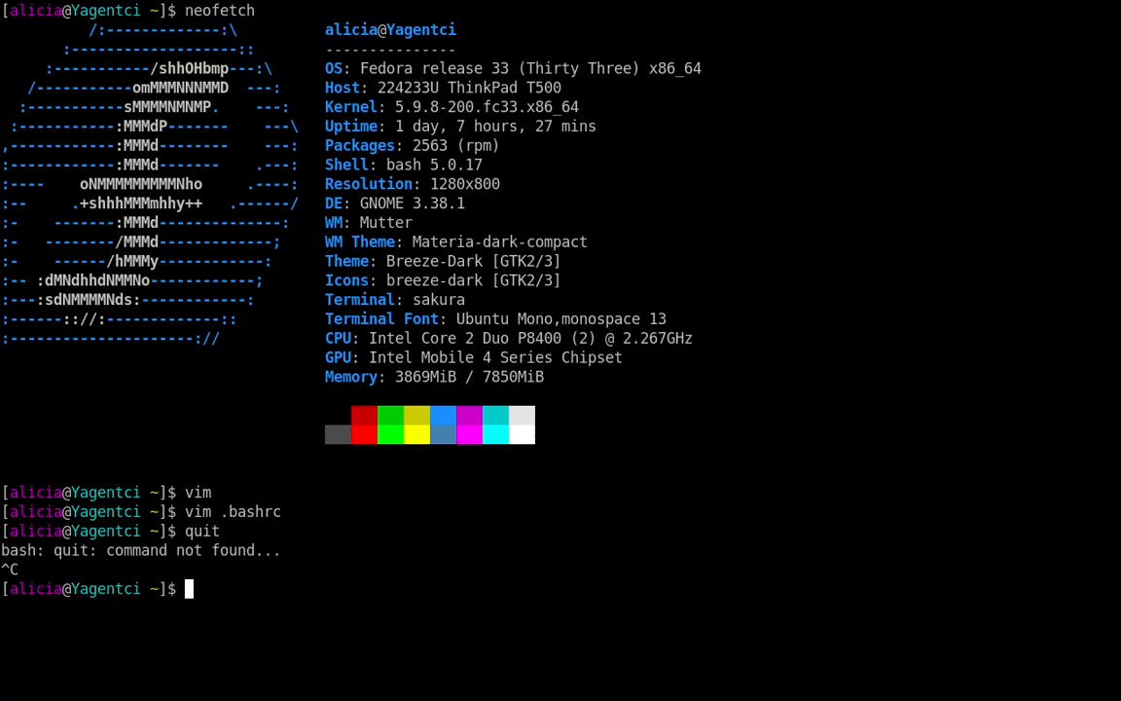
Close the terminal with the exit command, returning to the Firefox window.
{"action": "type", "text": "exit"}
{"action": "key", "text": "Return"}
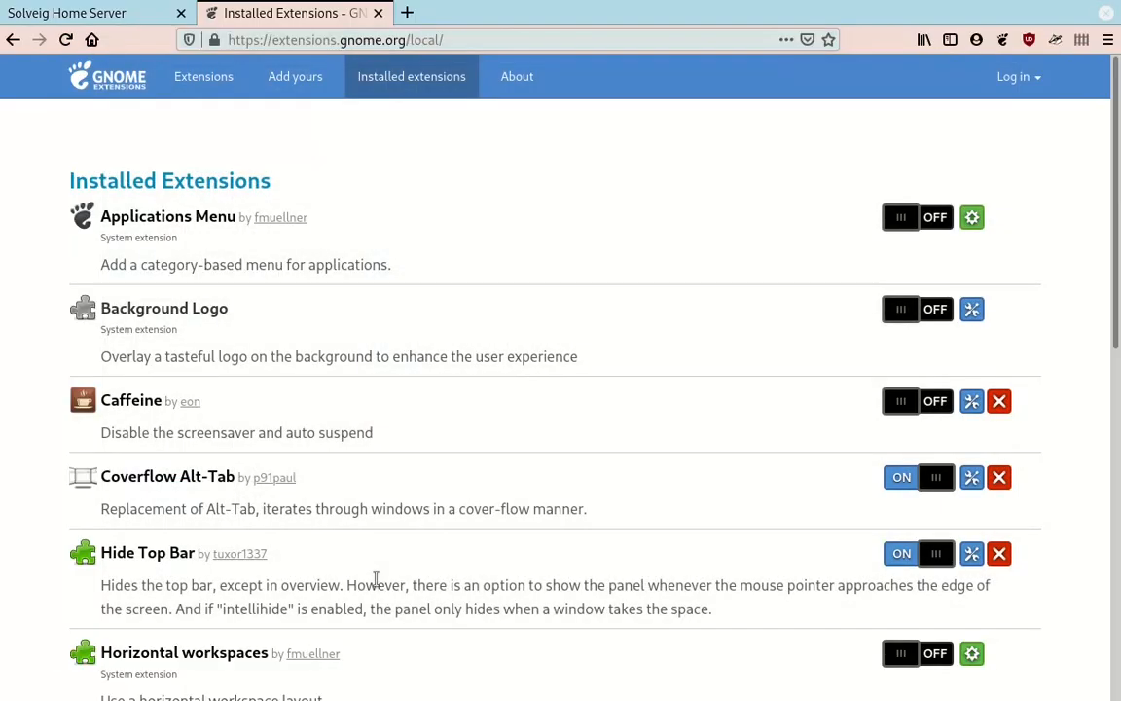
Open ezprompt.net in a new browser tab.
{"action": "left_click", "coordinate": [407, 12]}
{"action": "type", "text": "e"}
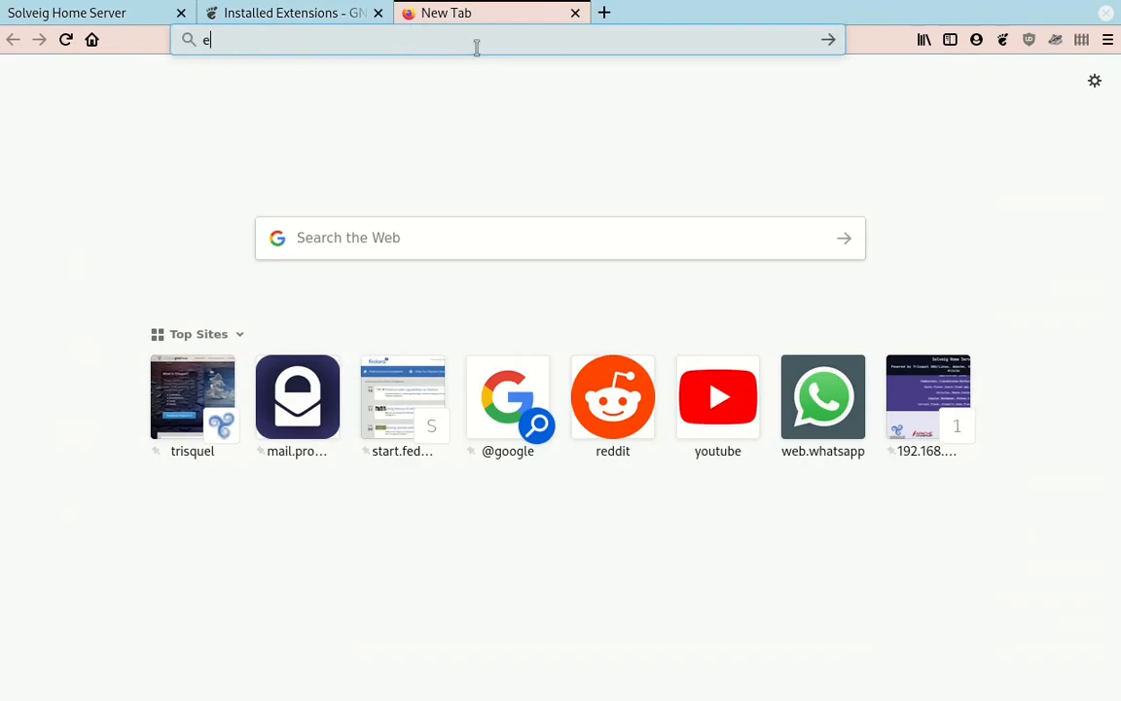
{"action": "type", "text": "zprompt.net"}
{"action": "key", "text": "Return"}
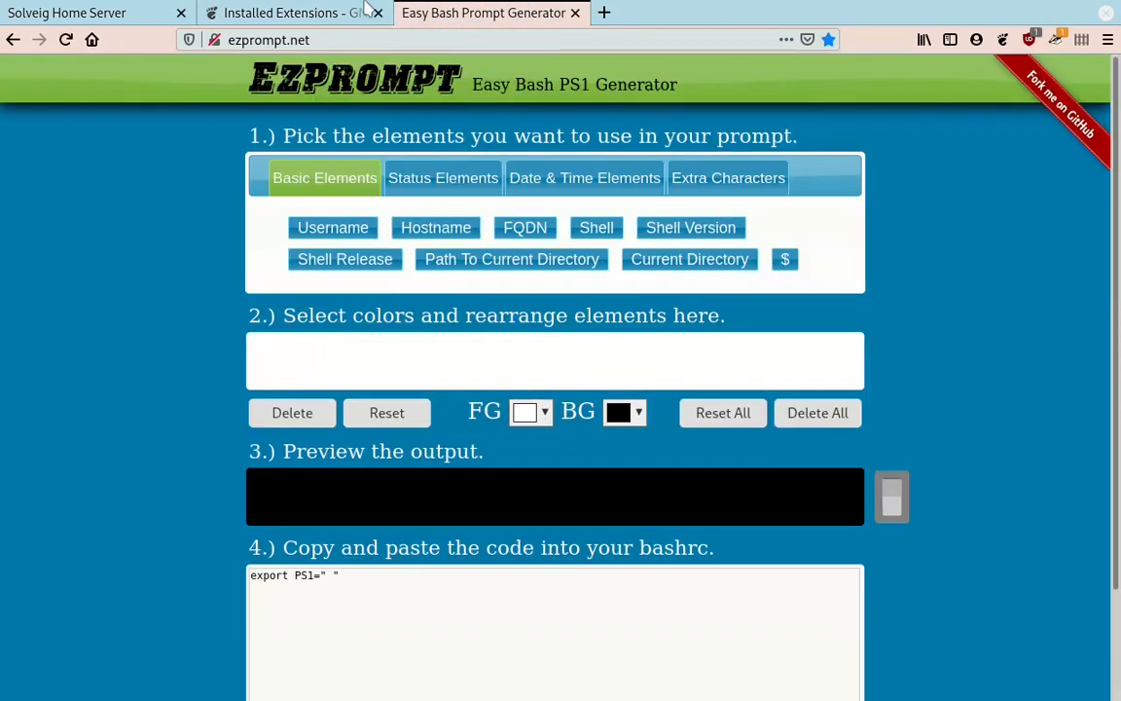
Look over the Bash prompt generator page and its basic, status, date and time, and extra character elements.
{"action": "scroll", "coordinate": [245, 282], "scroll_direction": "down", "scroll_amount": 5}
{"action": "scroll", "coordinate": [245, 282], "scroll_direction": "up", "scroll_amount": 5}
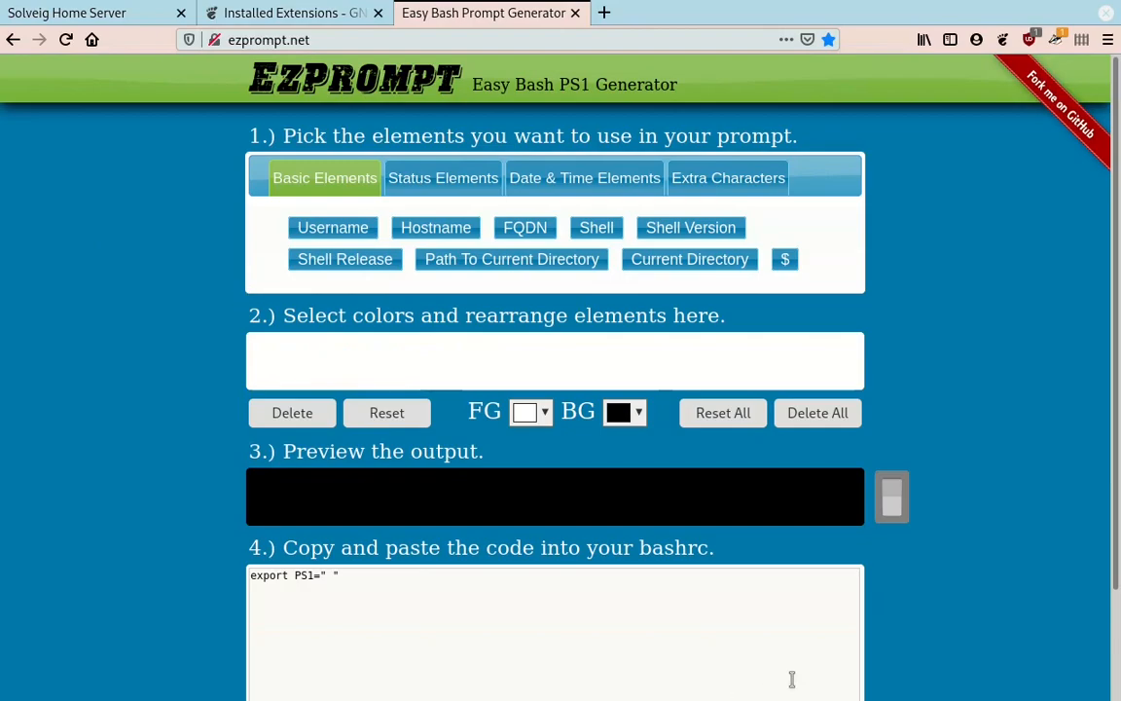
{"action": "scroll", "coordinate": [620, 603], "scroll_direction": "down", "scroll_amount": 3}
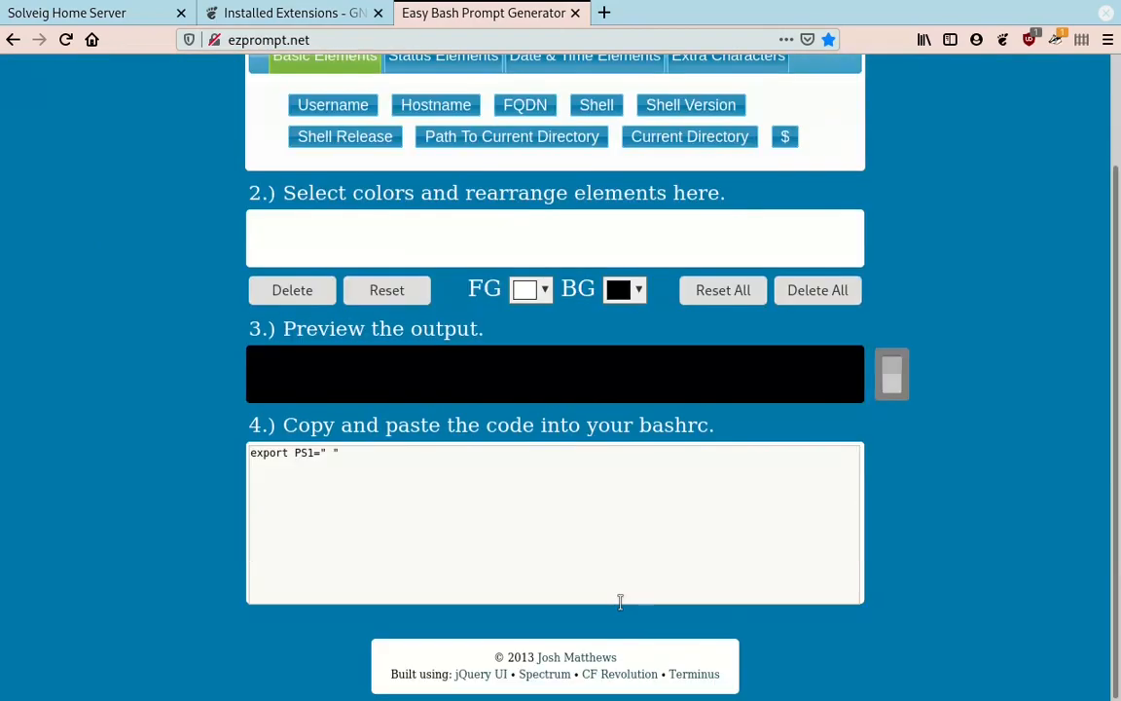
{"action": "scroll", "coordinate": [620, 602], "scroll_direction": "up", "scroll_amount": 3}
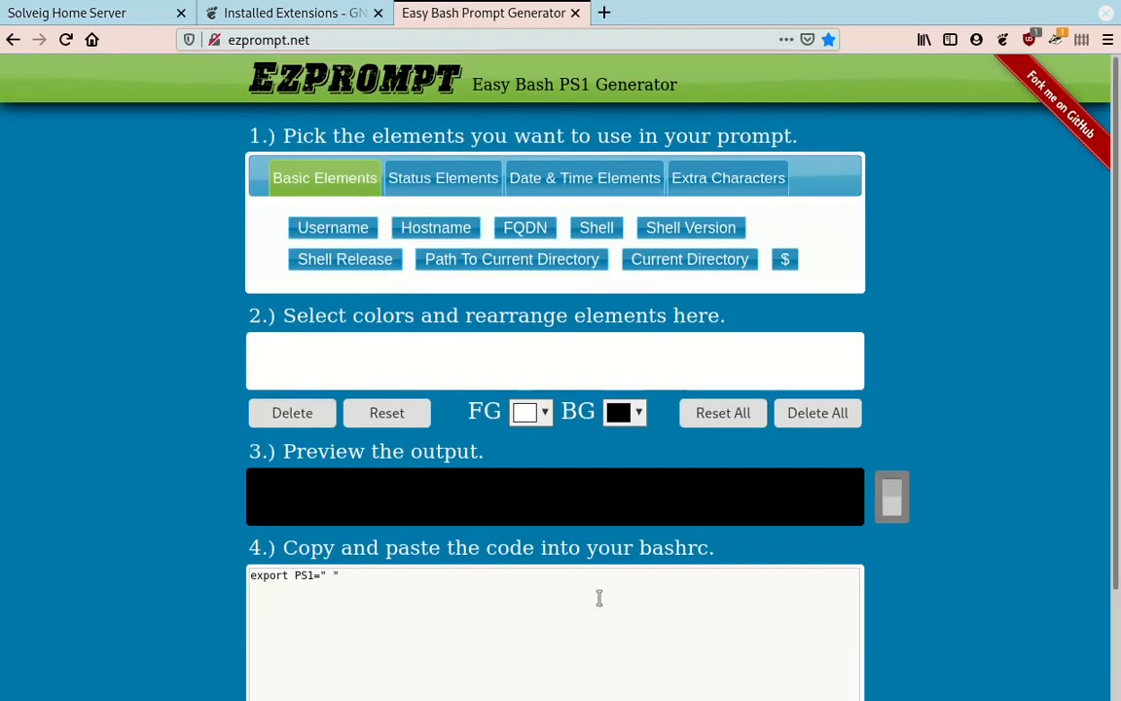
{"action": "left_click", "coordinate": [451, 178]}
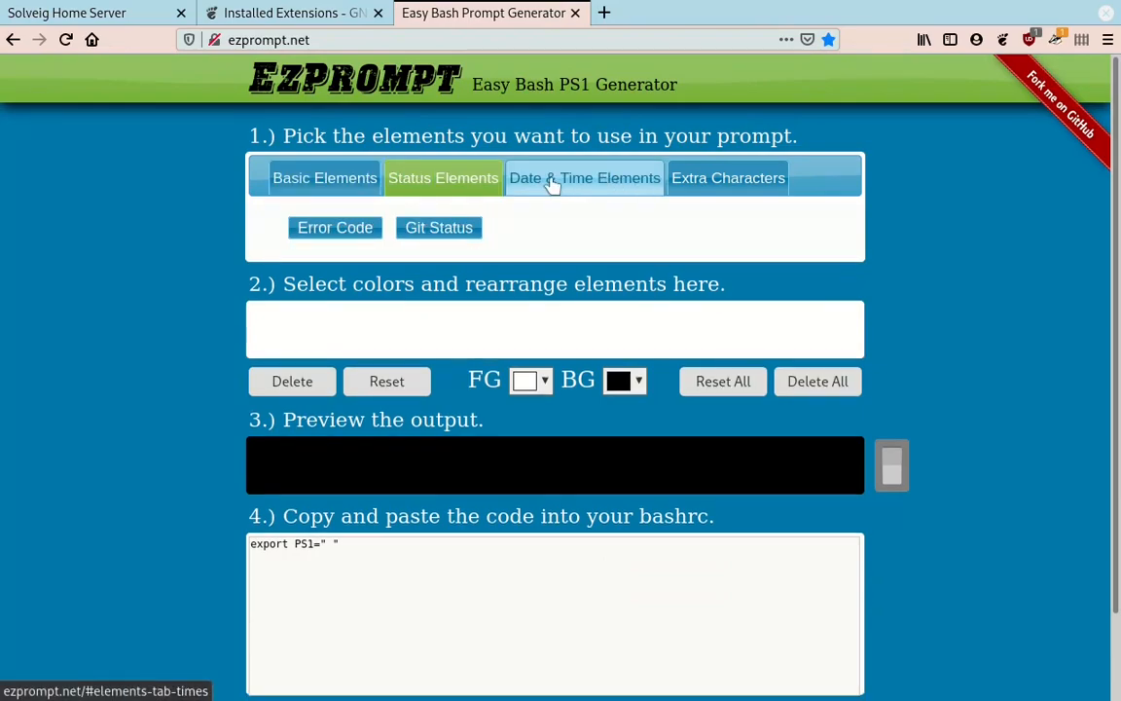
{"action": "left_click", "coordinate": [593, 178]}
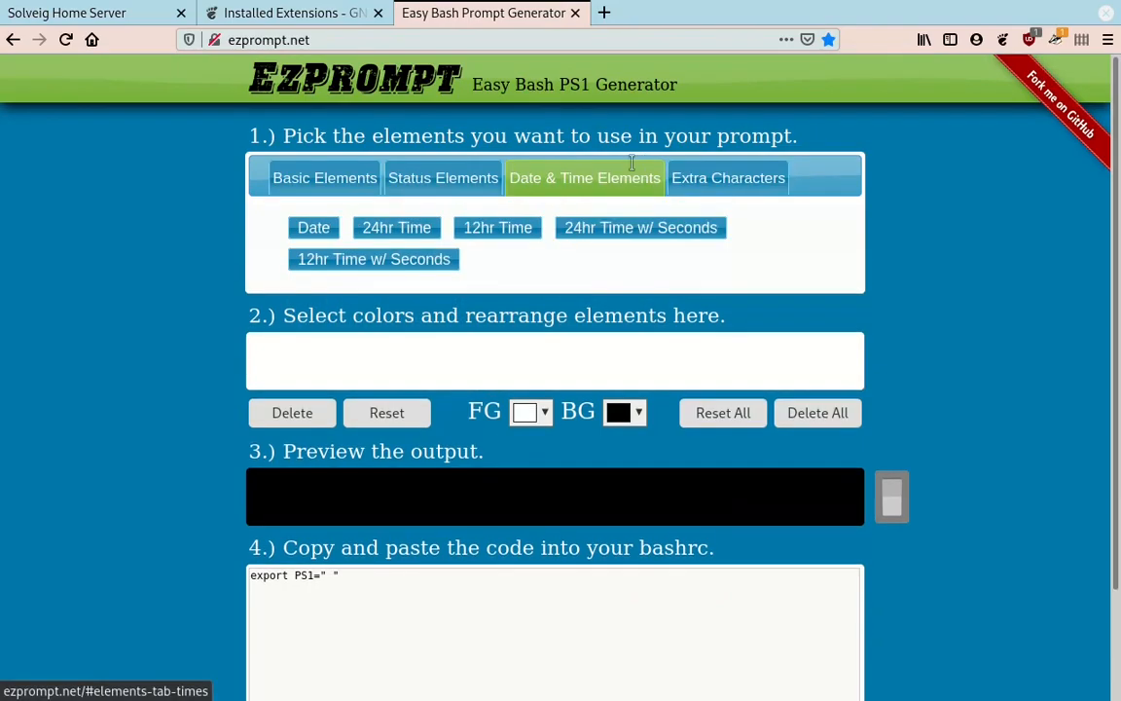
{"action": "left_click", "coordinate": [734, 181]}
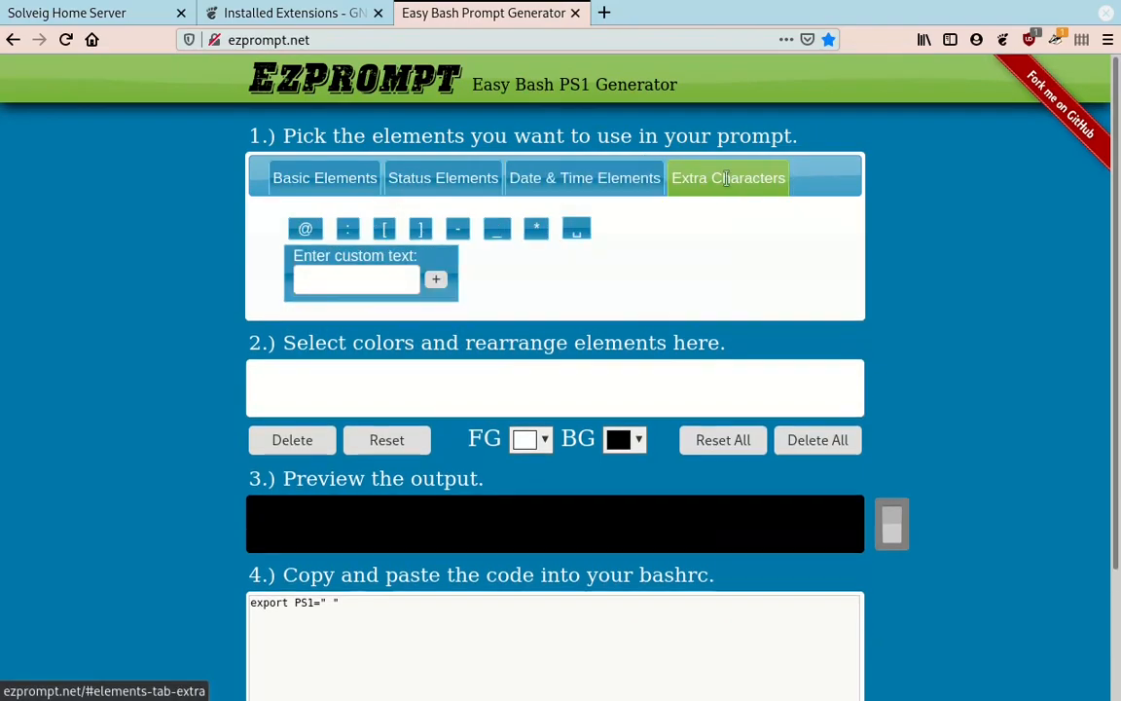
{"action": "left_click", "coordinate": [303, 166]}
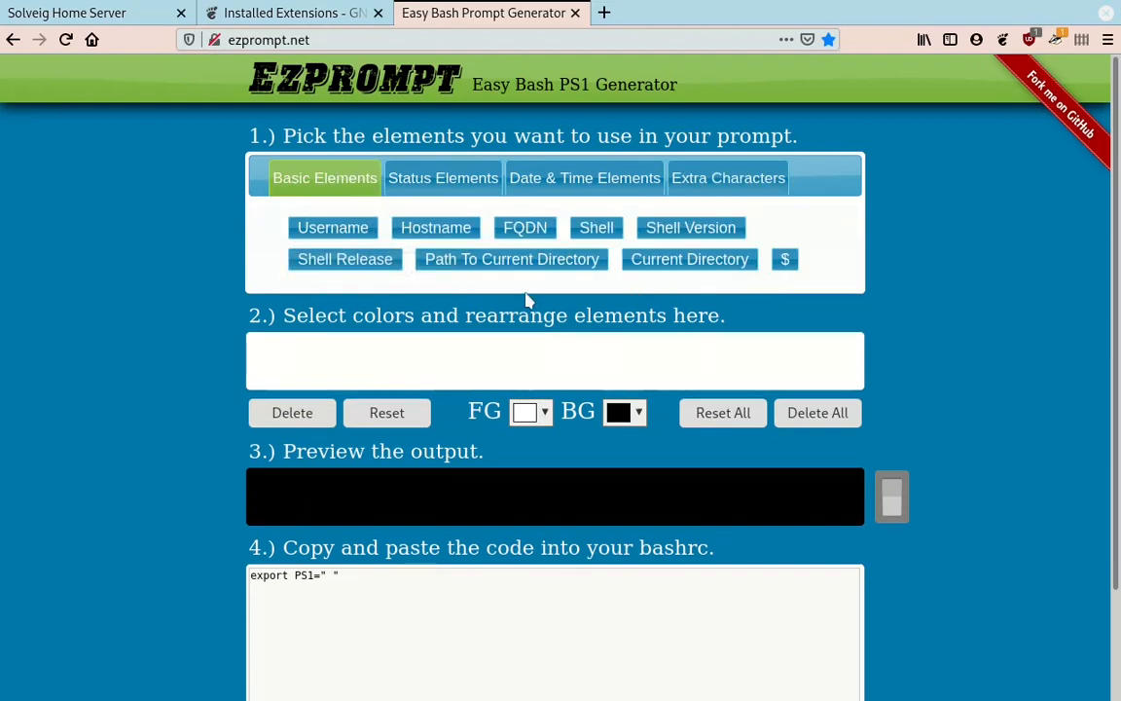
Add the Path To Current Directory and $ elements to the prompt and close the EZPrompt tab.
{"action": "left_click", "coordinate": [516, 263]}
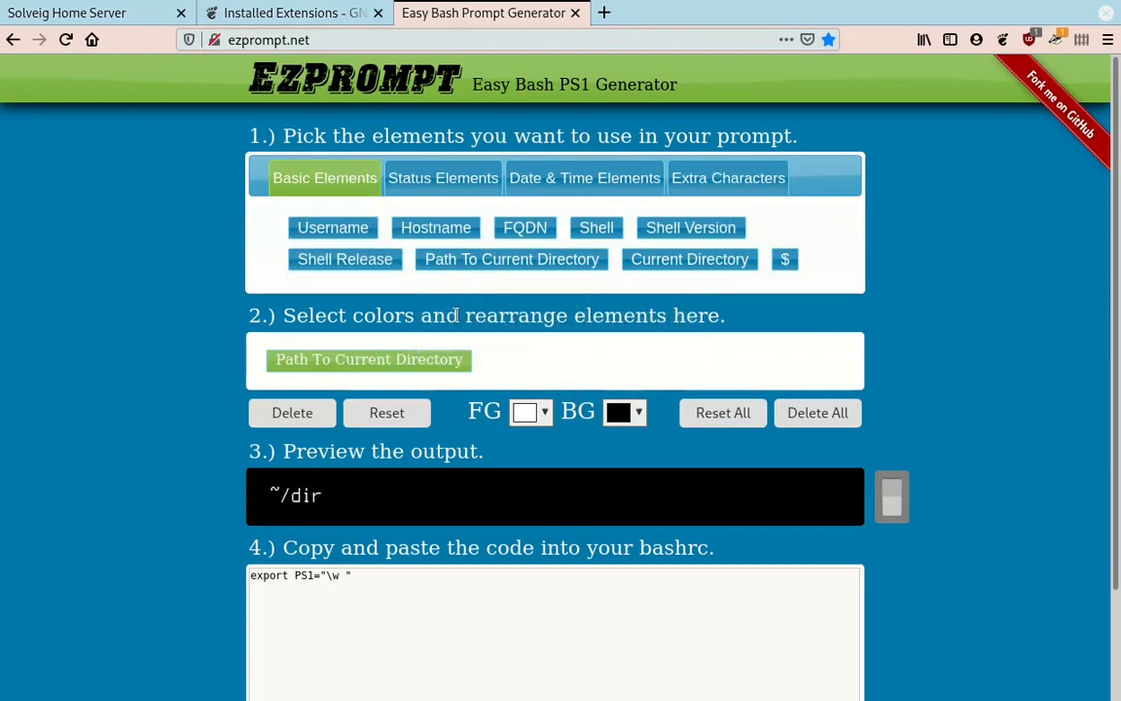
{"action": "left_click", "coordinate": [792, 259]}
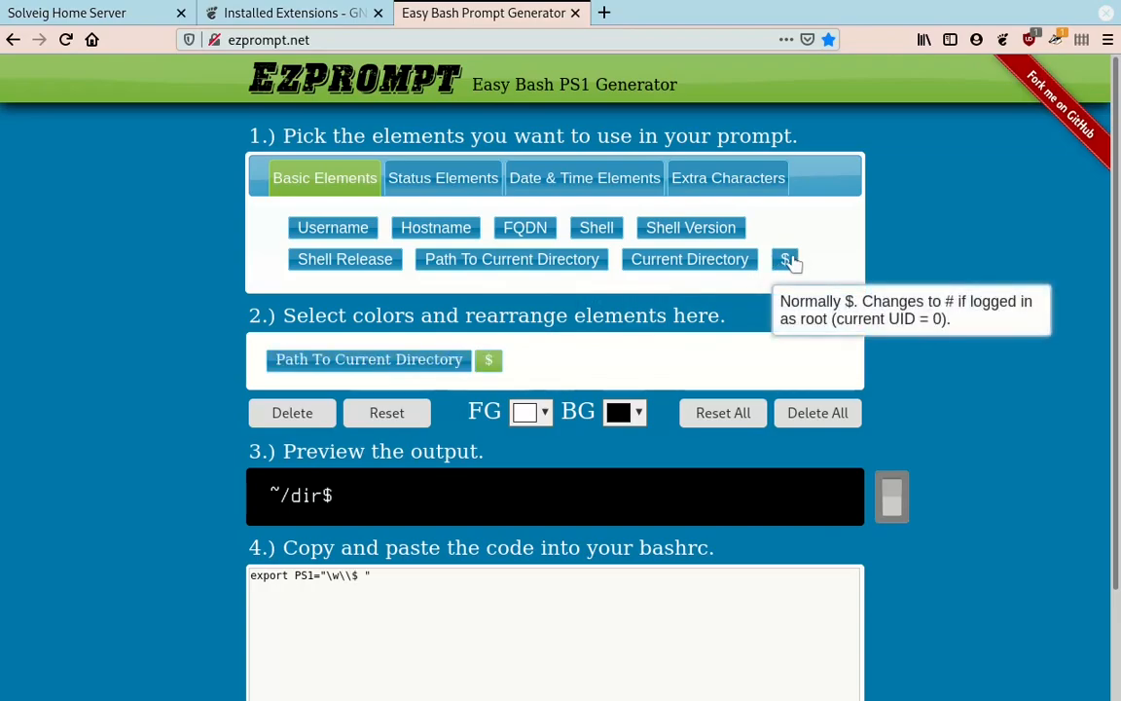
{"action": "left_click", "coordinate": [576, 14]}
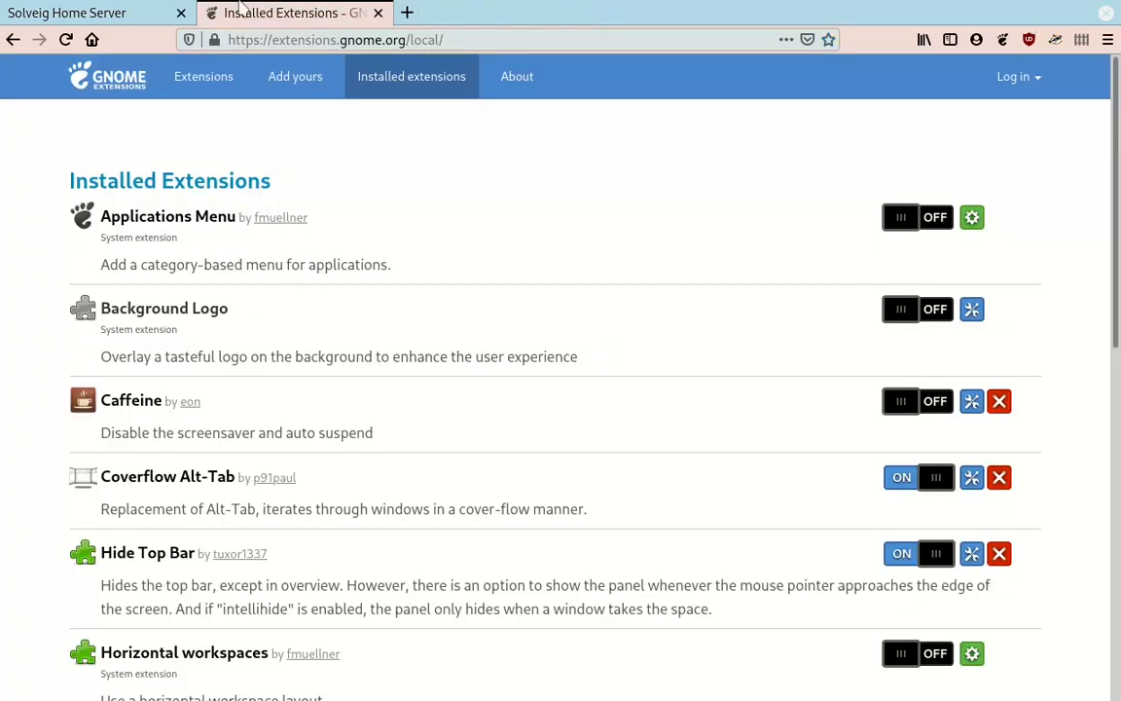
Close the Installed Extensions tab and look over the Solveig Home Server page's application links and technology logos.
{"action": "left_click", "coordinate": [377, 14]}
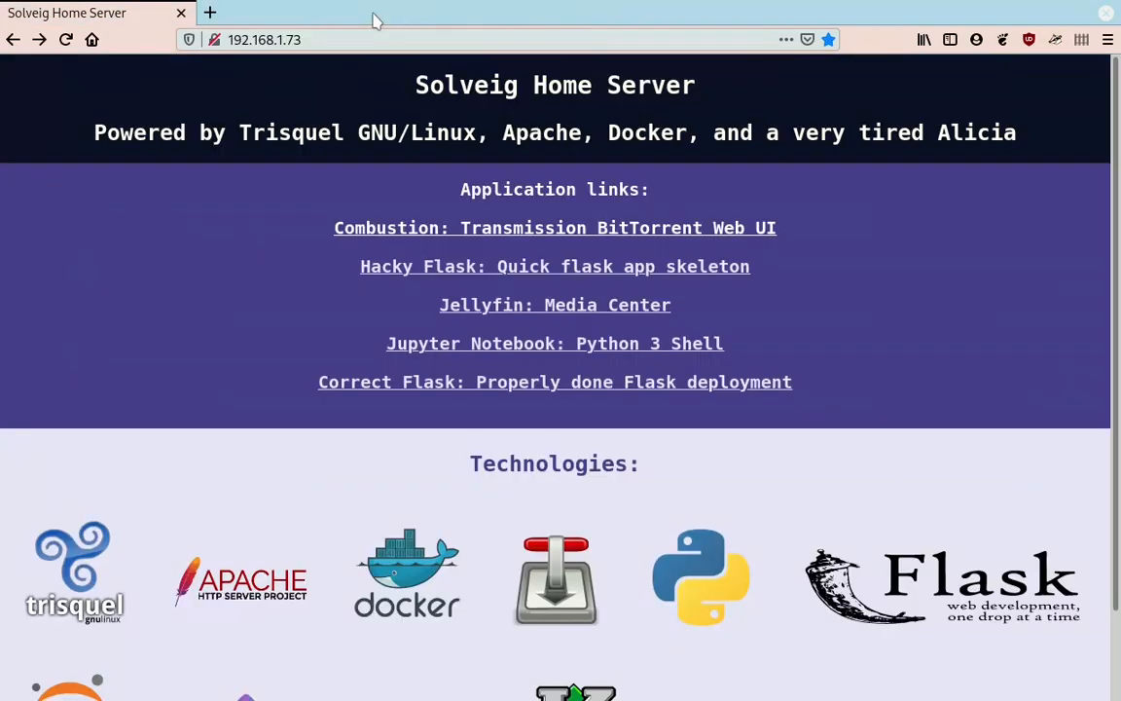
{"action": "scroll", "coordinate": [868, 313], "scroll_direction": "down", "scroll_amount": 1}
{"action": "scroll", "coordinate": [869, 313], "scroll_direction": "down", "scroll_amount": 1}
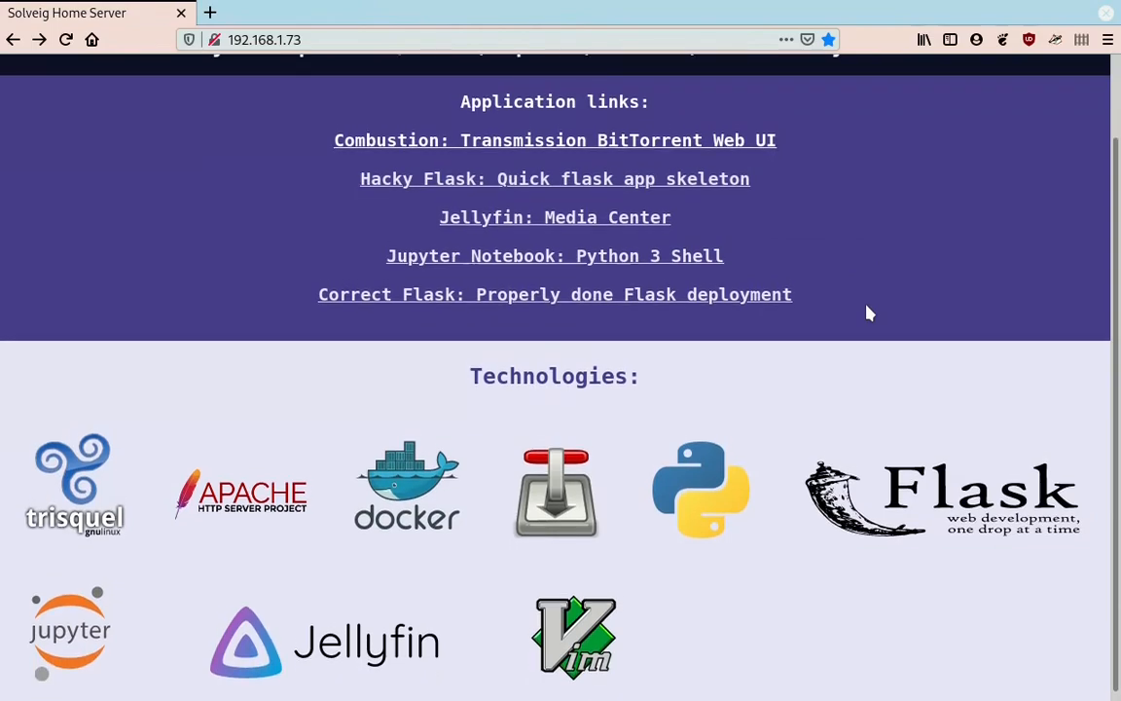
{"action": "scroll", "coordinate": [869, 313], "scroll_direction": "up", "scroll_amount": 1}
{"action": "key", "text": "super"}
{"action": "key", "text": "super"}
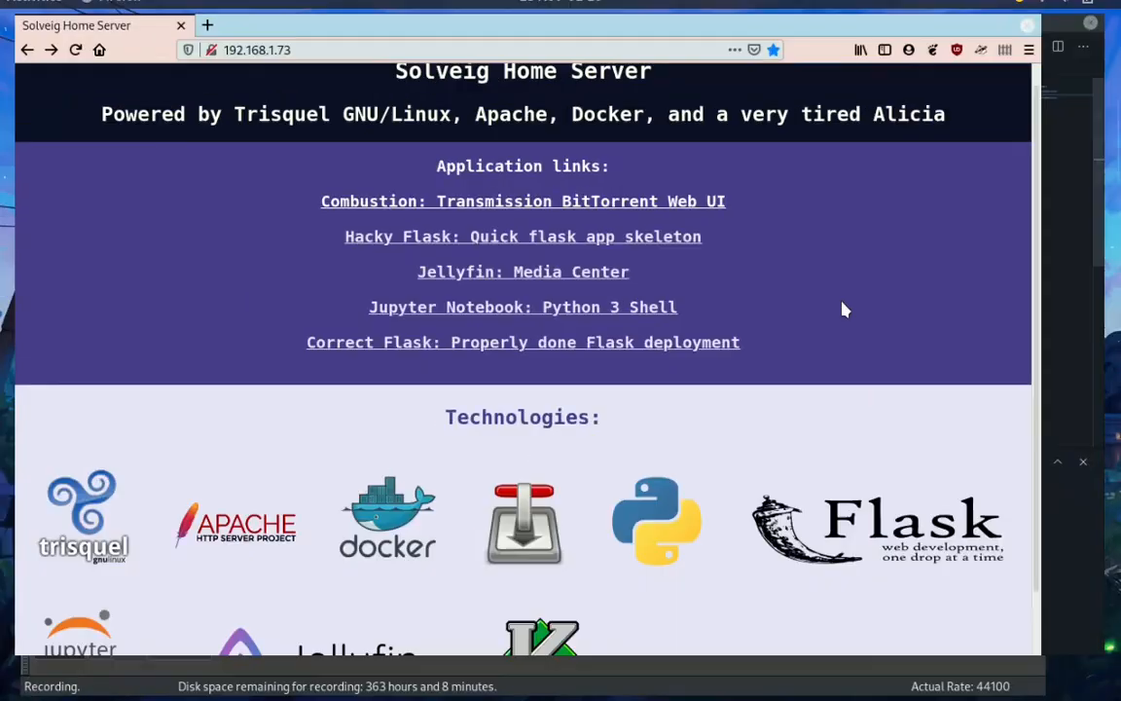
{"action": "scroll", "coordinate": [929, 357], "scroll_direction": "up", "scroll_amount": 1}
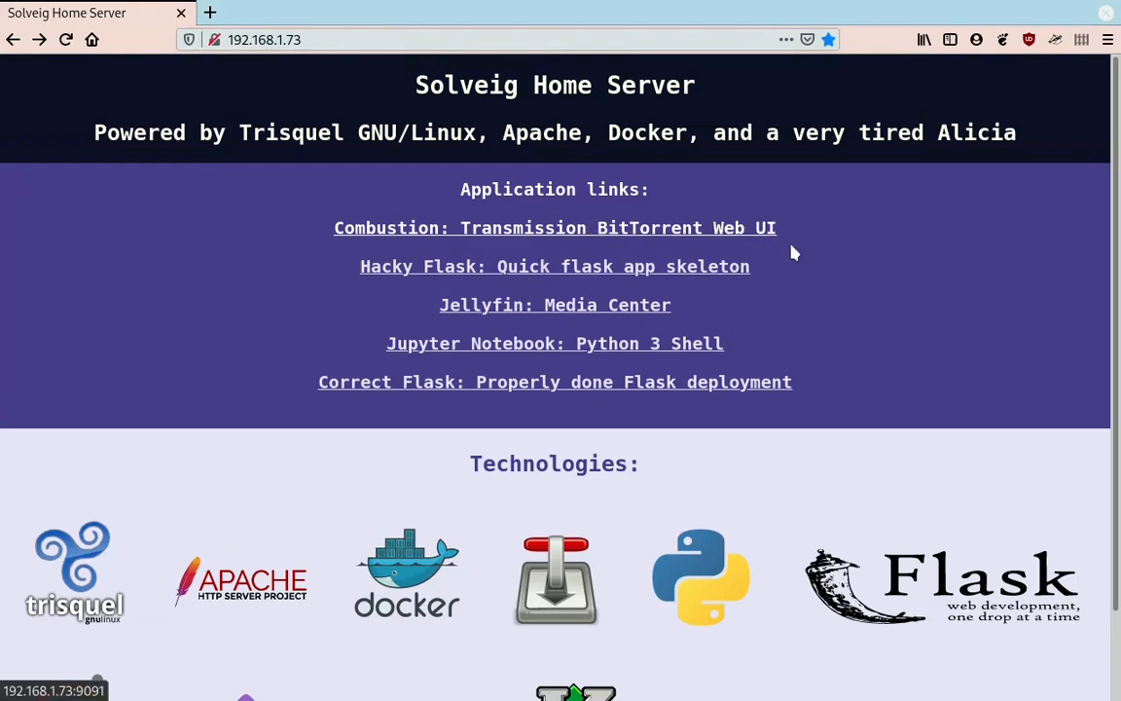
{"action": "scroll", "coordinate": [793, 253], "scroll_direction": "down", "scroll_amount": 2}
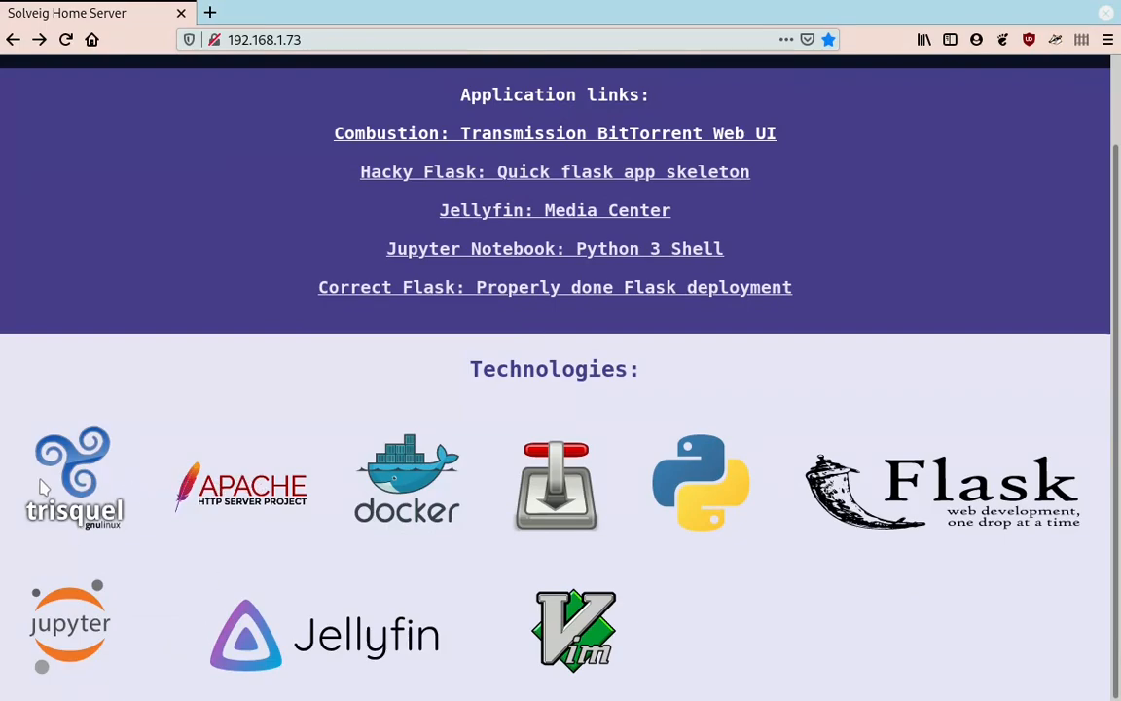
Open the Trisquel site from the top sites in a new tab and look over its home page.
{"action": "left_click", "coordinate": [210, 12]}
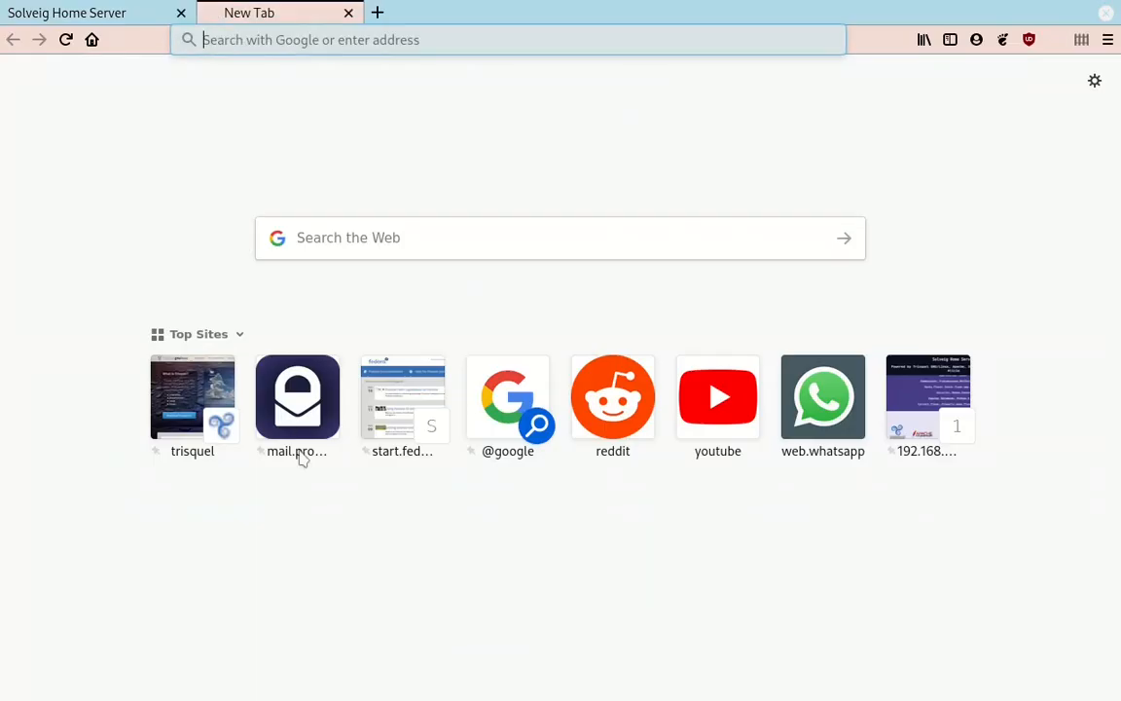
{"action": "left_click", "coordinate": [175, 413]}
{"action": "left_click", "coordinate": [143, 9]}
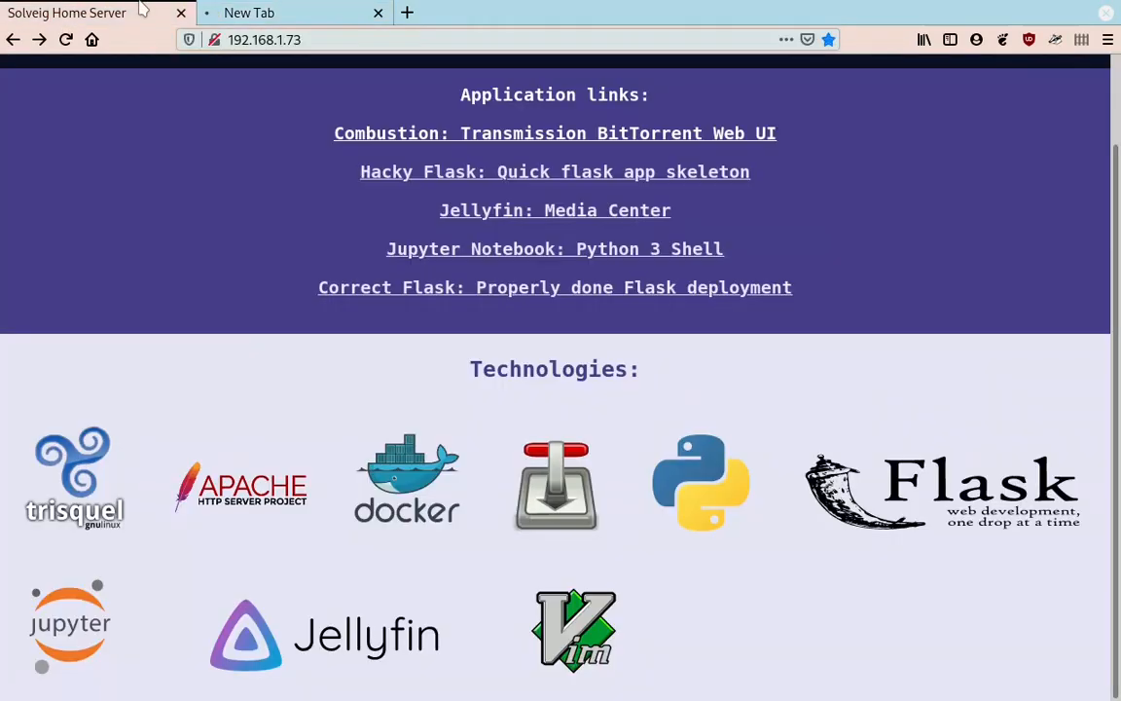
{"action": "left_click", "coordinate": [272, 10]}
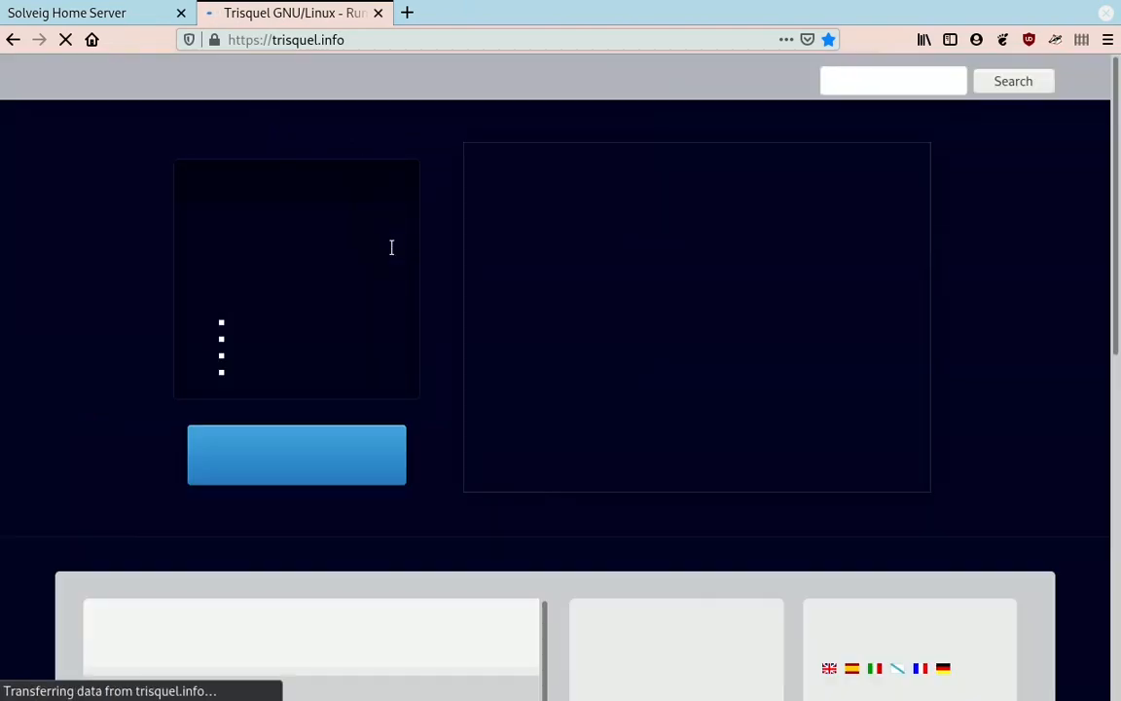
{"action": "scroll", "coordinate": [93, 315], "scroll_direction": "down", "scroll_amount": 5}
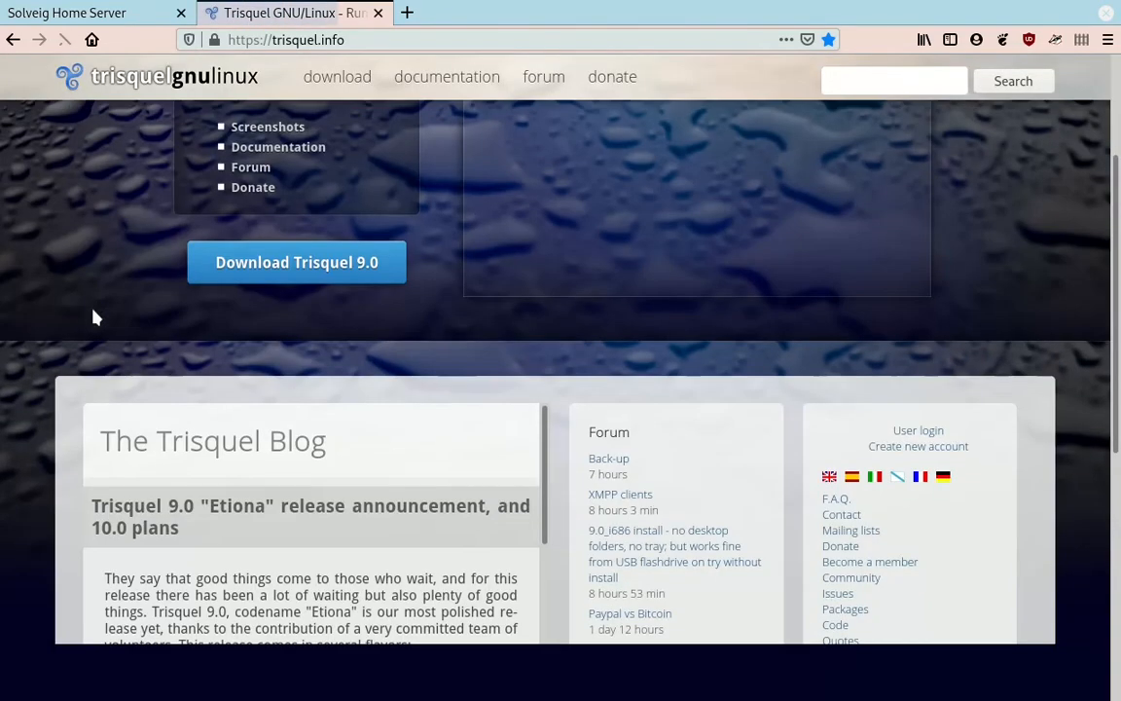
{"action": "scroll", "coordinate": [92, 315], "scroll_direction": "down", "scroll_amount": 2}
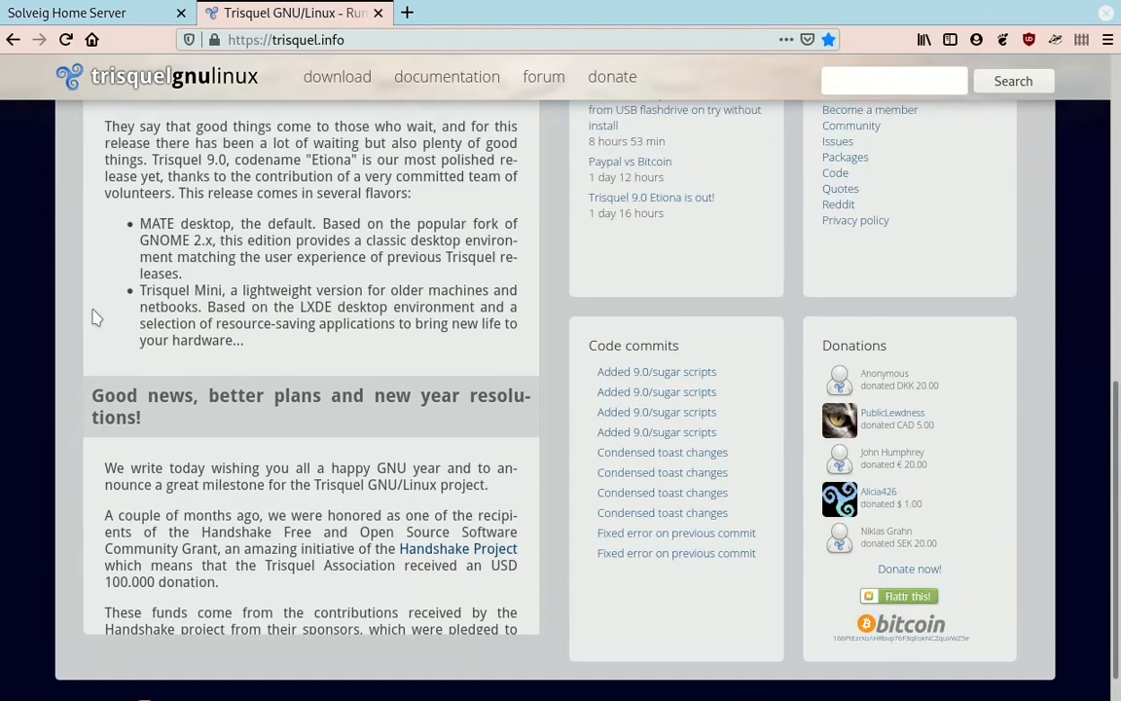
{"action": "scroll", "coordinate": [96, 317], "scroll_direction": "up", "scroll_amount": 7}
Open the Trisquel download page and examine its edition, version and mirror choices.
{"action": "left_click", "coordinate": [314, 84]}
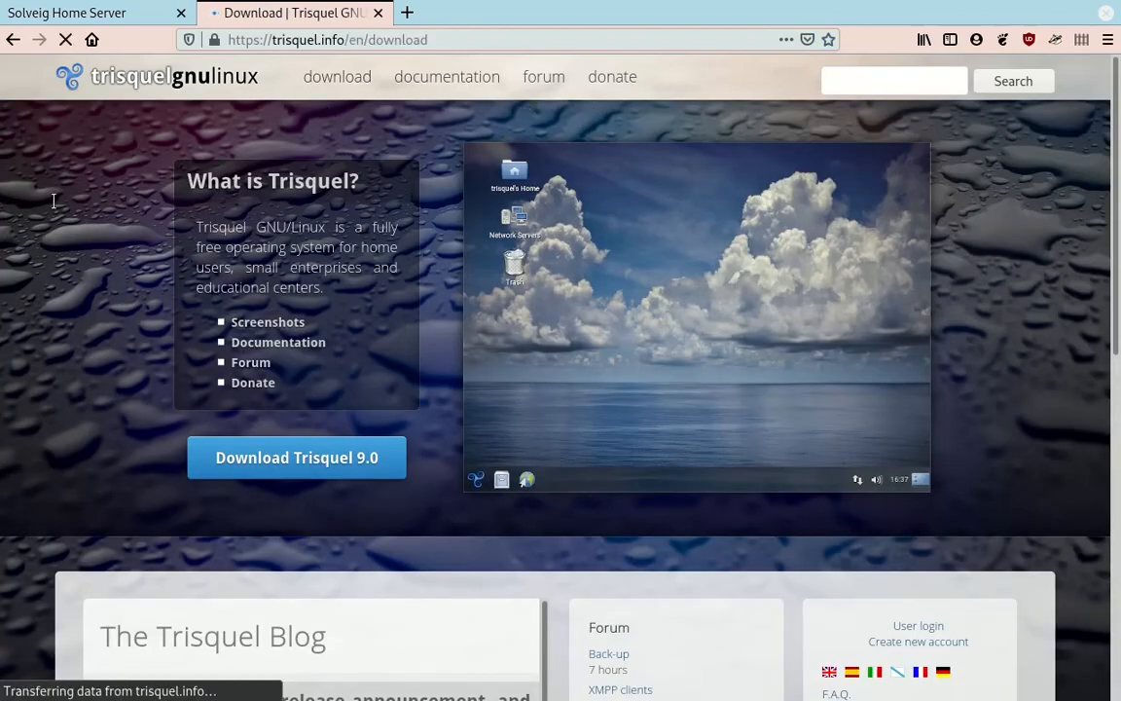
{"action": "scroll", "coordinate": [132, 307], "scroll_direction": "down", "scroll_amount": 3}
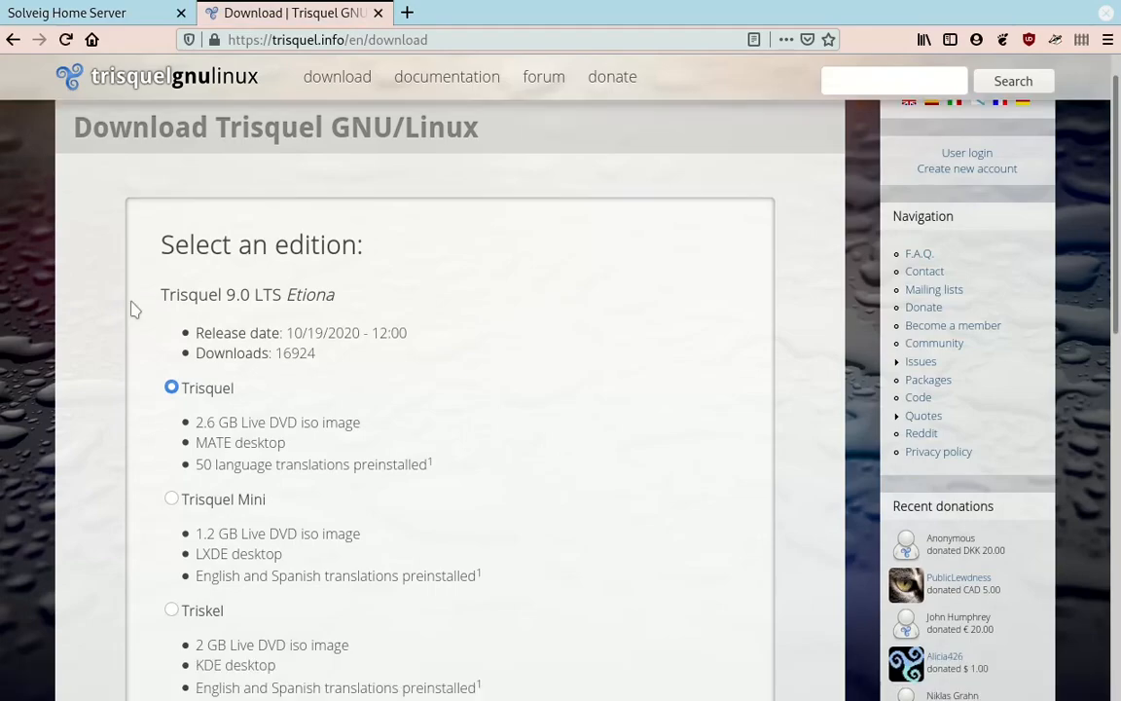
{"action": "scroll", "coordinate": [134, 309], "scroll_direction": "down", "scroll_amount": 4}
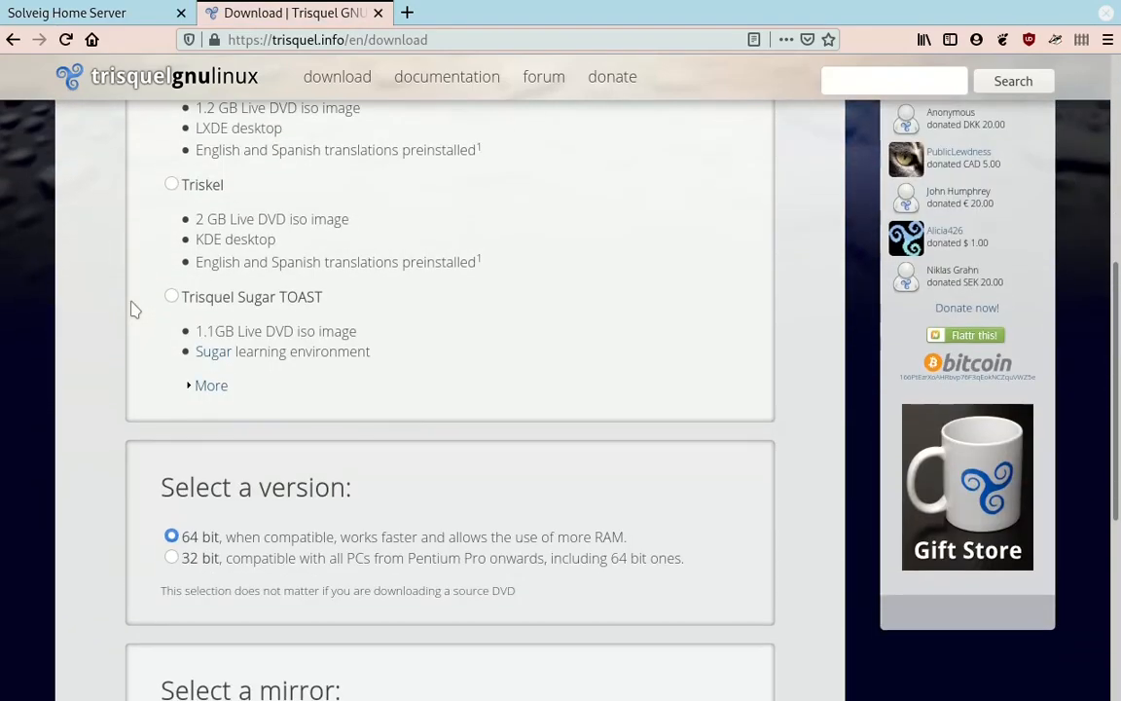
{"action": "scroll", "coordinate": [134, 310], "scroll_direction": "down", "scroll_amount": 3}
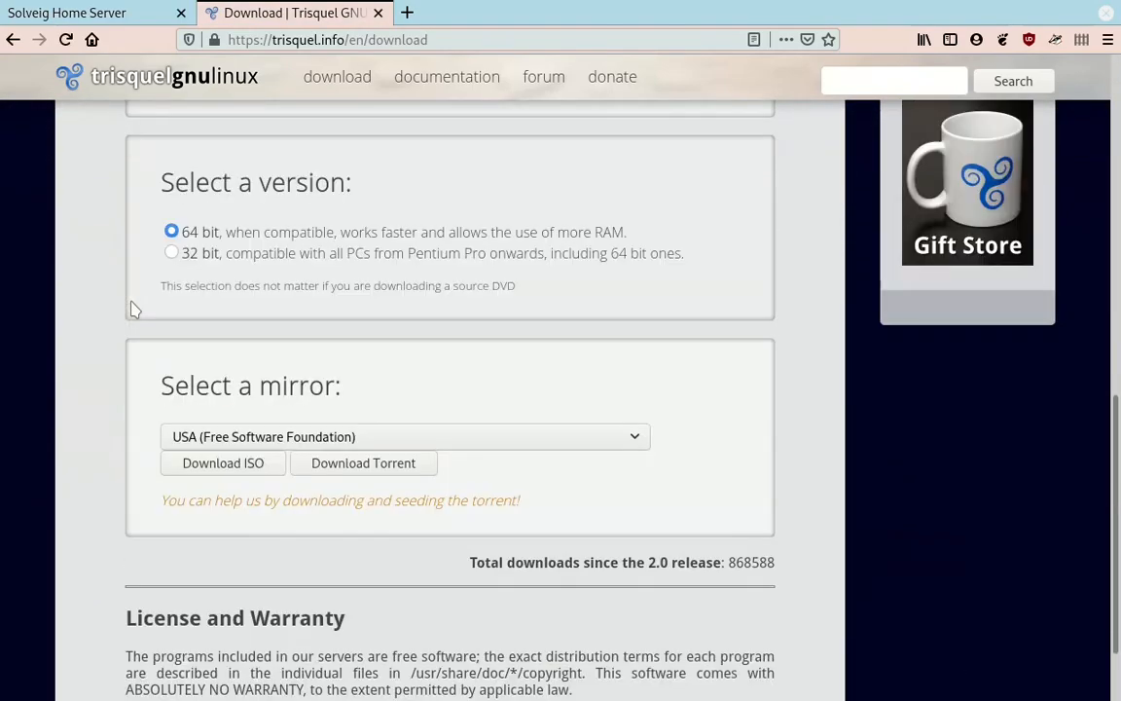
{"action": "scroll", "coordinate": [134, 310], "scroll_direction": "up", "scroll_amount": 10}
{"action": "scroll", "coordinate": [134, 310], "scroll_direction": "down", "scroll_amount": 3}
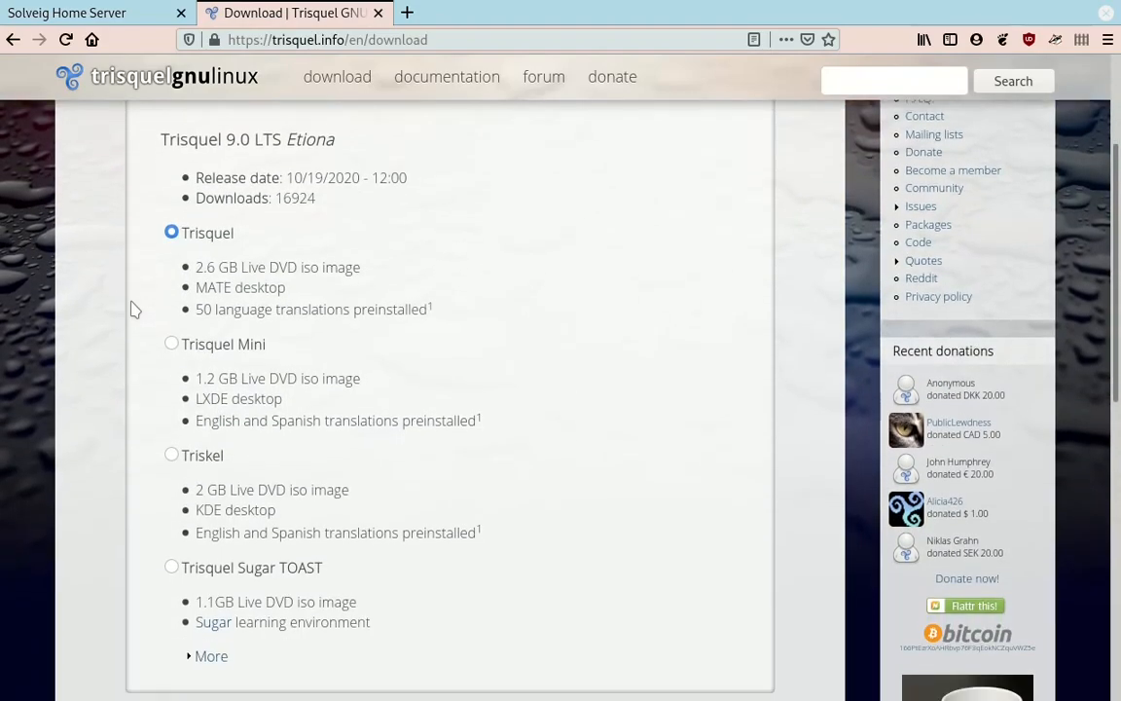
{"action": "scroll", "coordinate": [134, 310], "scroll_direction": "down", "scroll_amount": 1}
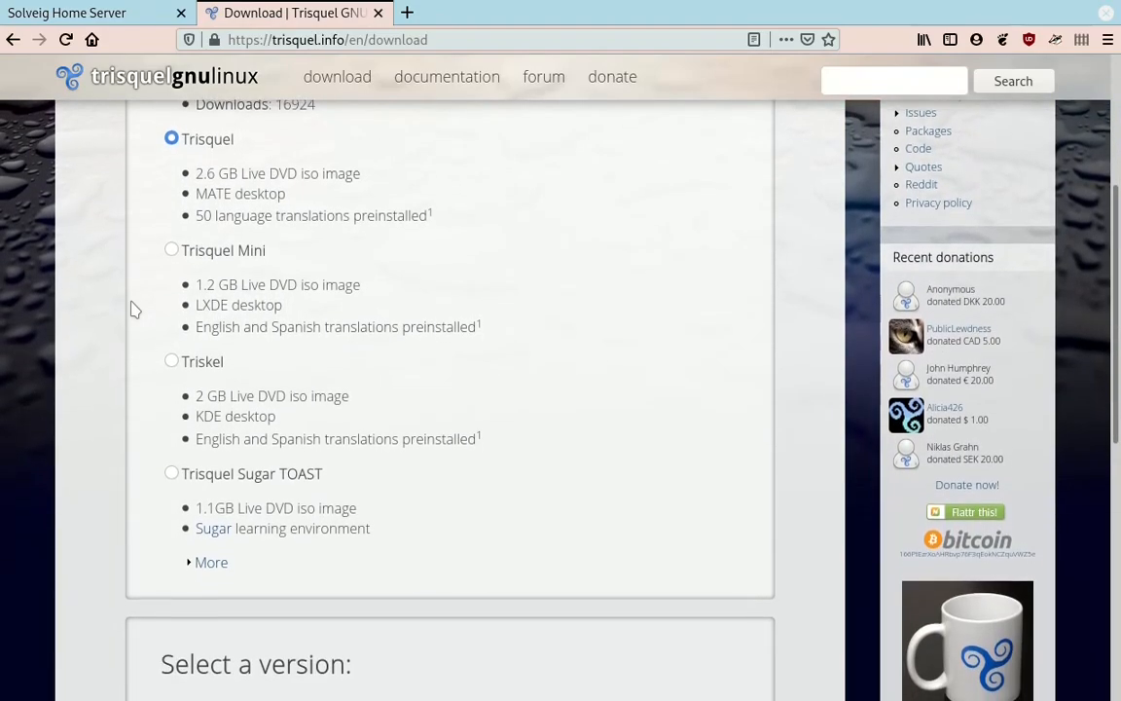
{"action": "scroll", "coordinate": [285, 263], "scroll_direction": "up", "scroll_amount": 3}
{"action": "scroll", "coordinate": [285, 263], "scroll_direction": "down", "scroll_amount": 3}
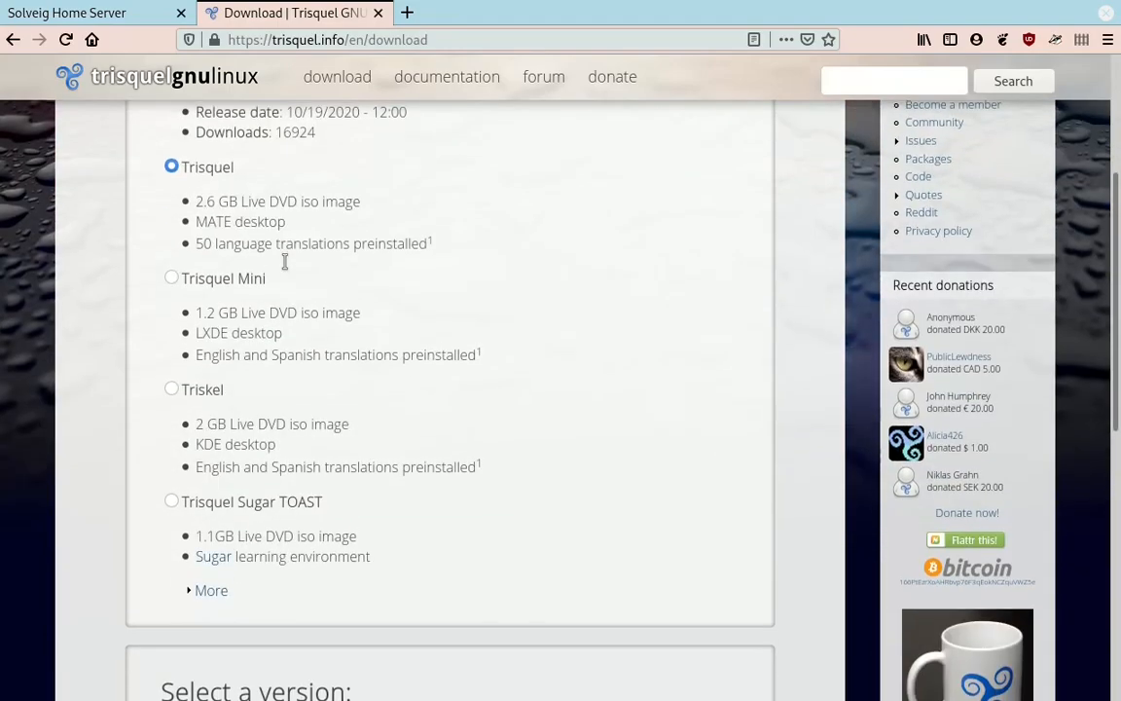
Review the desktop environments of the Trisquel, Trisquel Mini, Triskel and Sugar TOAST editions, and close the Trisquel tab.
{"action": "left_click_drag", "start_coordinate": [288, 171], "coordinate": [243, 215]}
{"action": "left_click", "coordinate": [369, 269]}
{"action": "left_click_drag", "start_coordinate": [205, 324], "coordinate": [254, 306]}
{"action": "left_click", "coordinate": [318, 417]}
{"action": "left_click_drag", "start_coordinate": [260, 425], "coordinate": [186, 426]}
{"action": "left_click", "coordinate": [317, 389]}
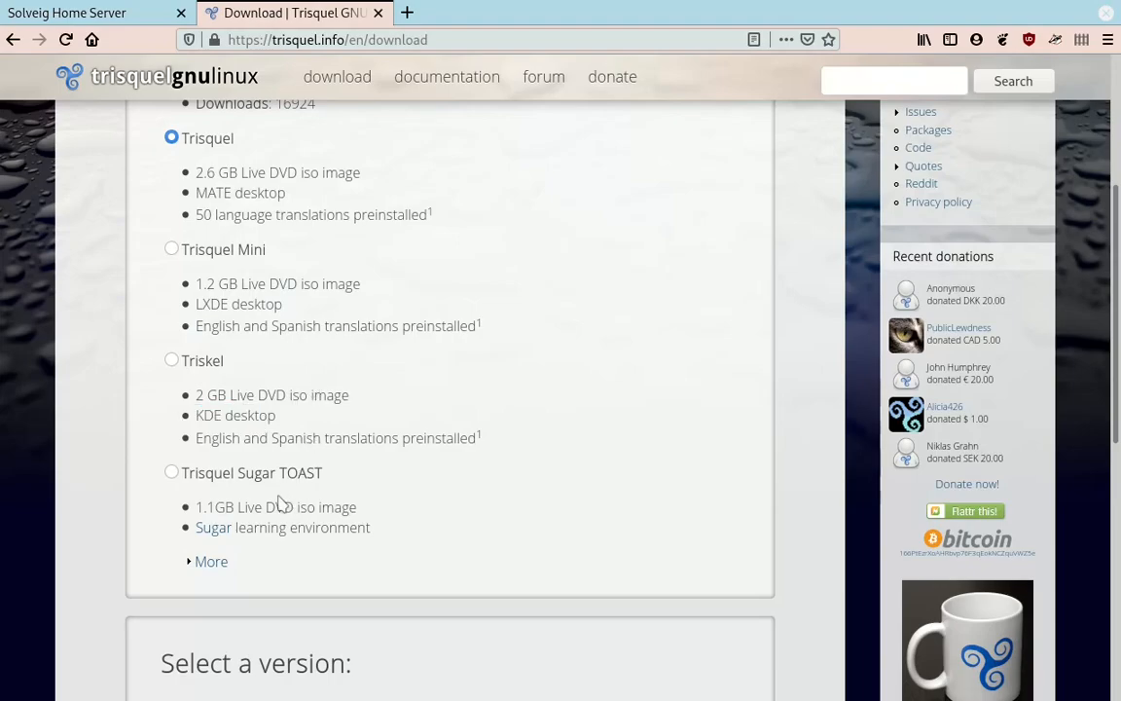
{"action": "scroll", "coordinate": [312, 491], "scroll_direction": "up", "scroll_amount": 3}
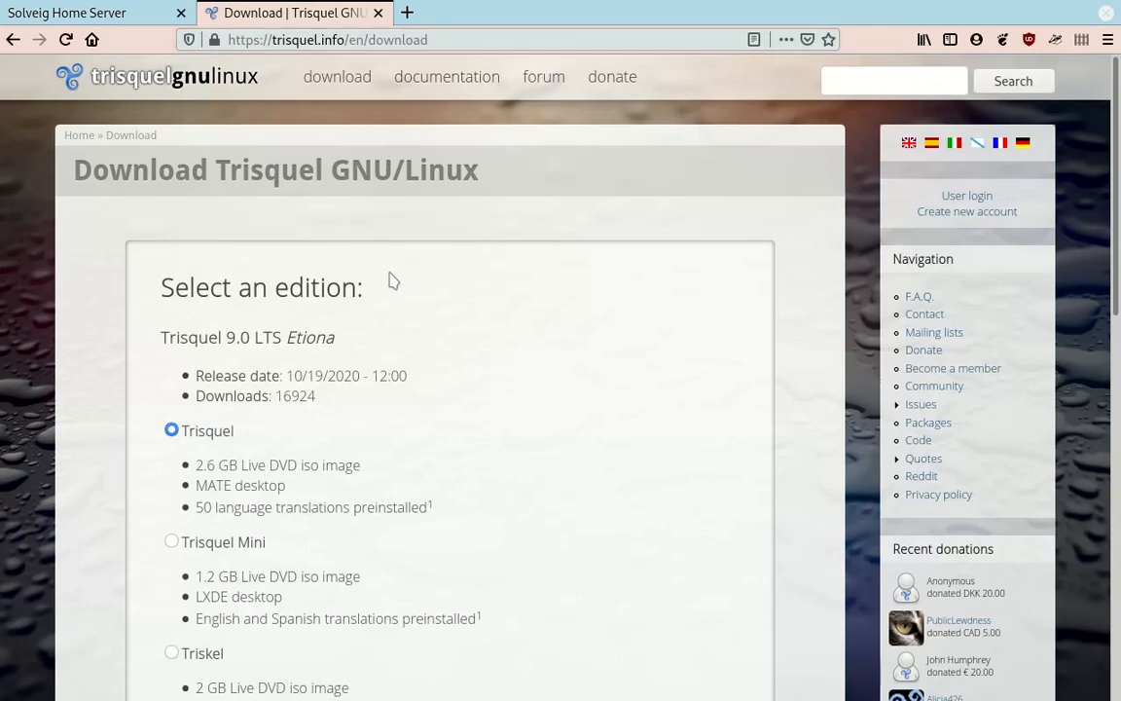
{"action": "scroll", "coordinate": [393, 281], "scroll_direction": "down", "scroll_amount": 1}
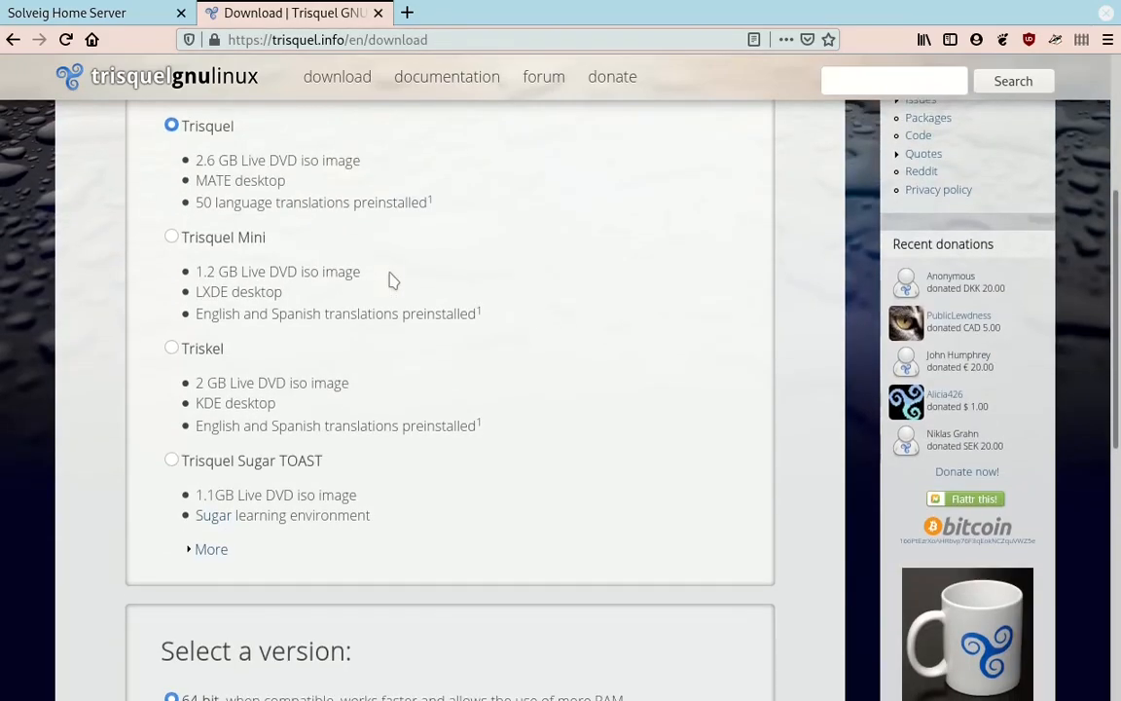
{"action": "scroll", "coordinate": [388, 280], "scroll_direction": "up", "scroll_amount": 5}
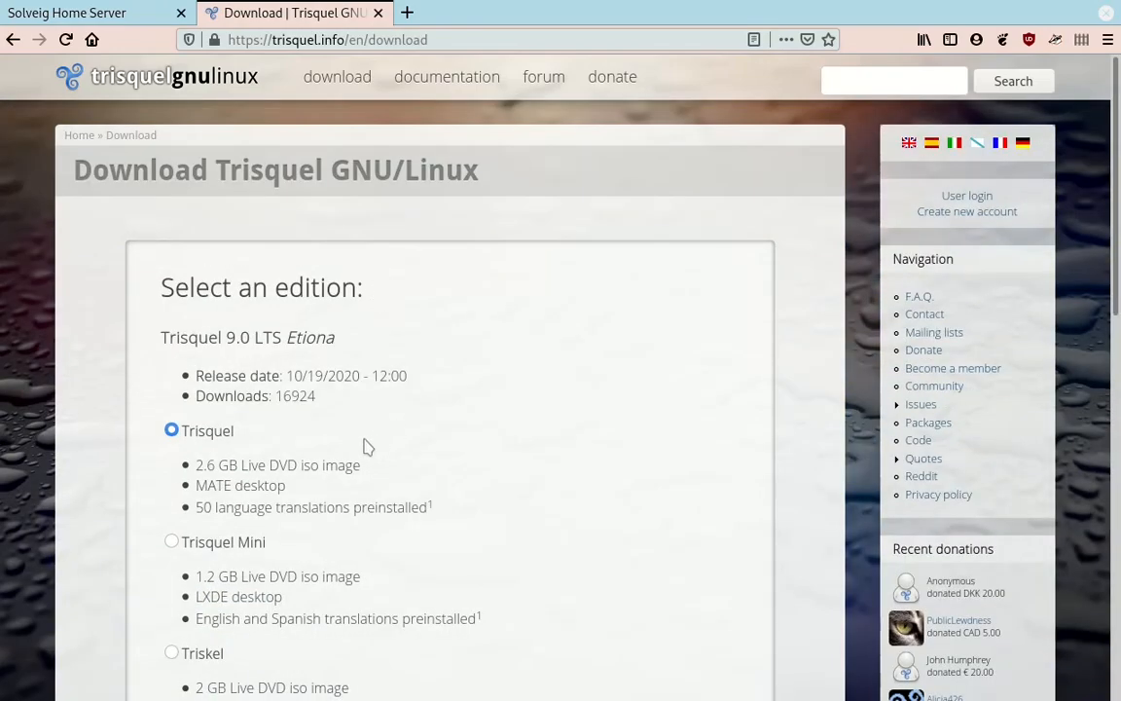
{"action": "scroll", "coordinate": [441, 290], "scroll_direction": "down", "scroll_amount": 6}
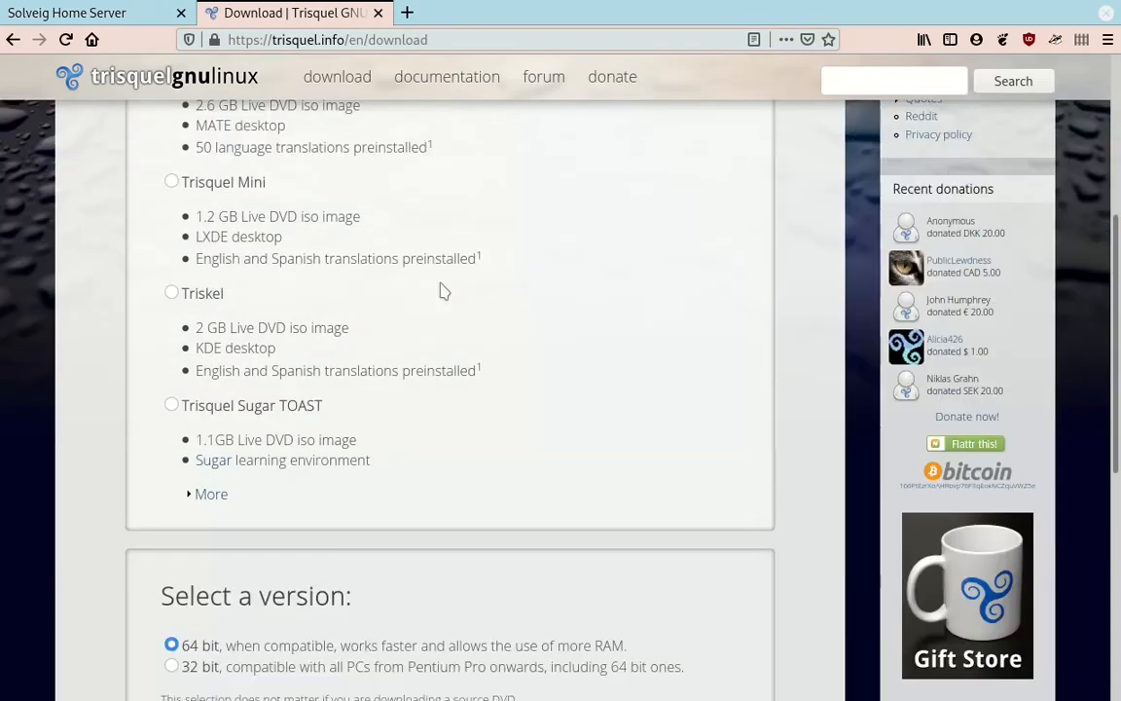
{"action": "scroll", "coordinate": [441, 290], "scroll_direction": "up", "scroll_amount": 6}
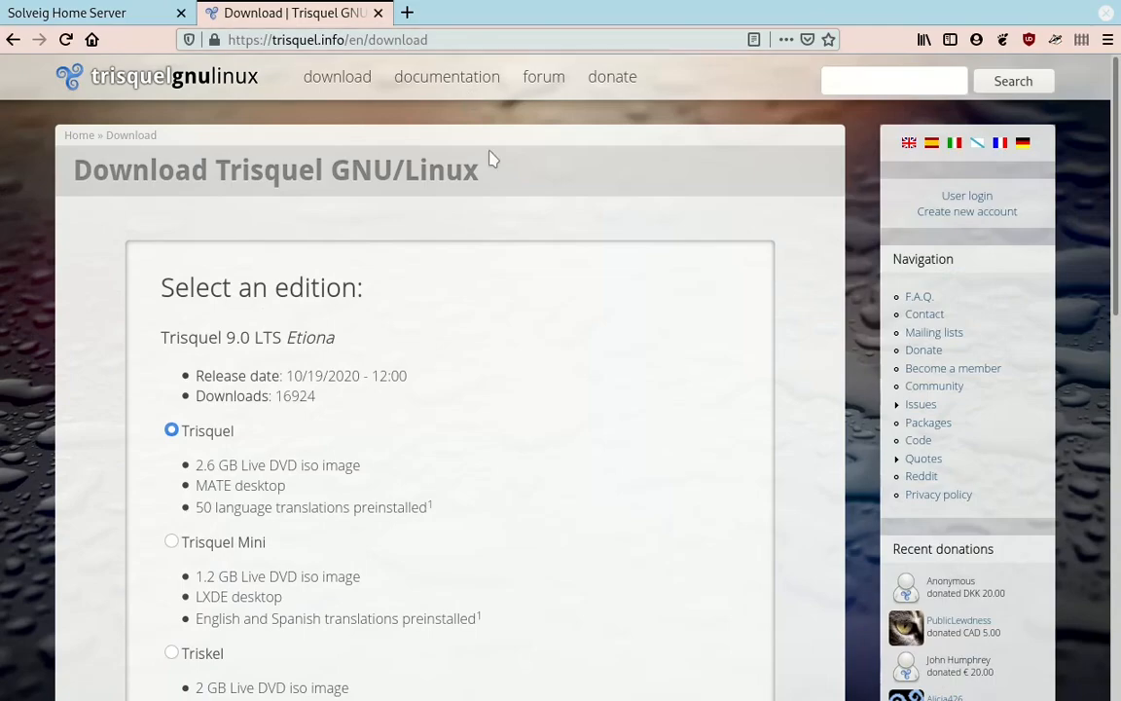
{"action": "left_click", "coordinate": [378, 12]}
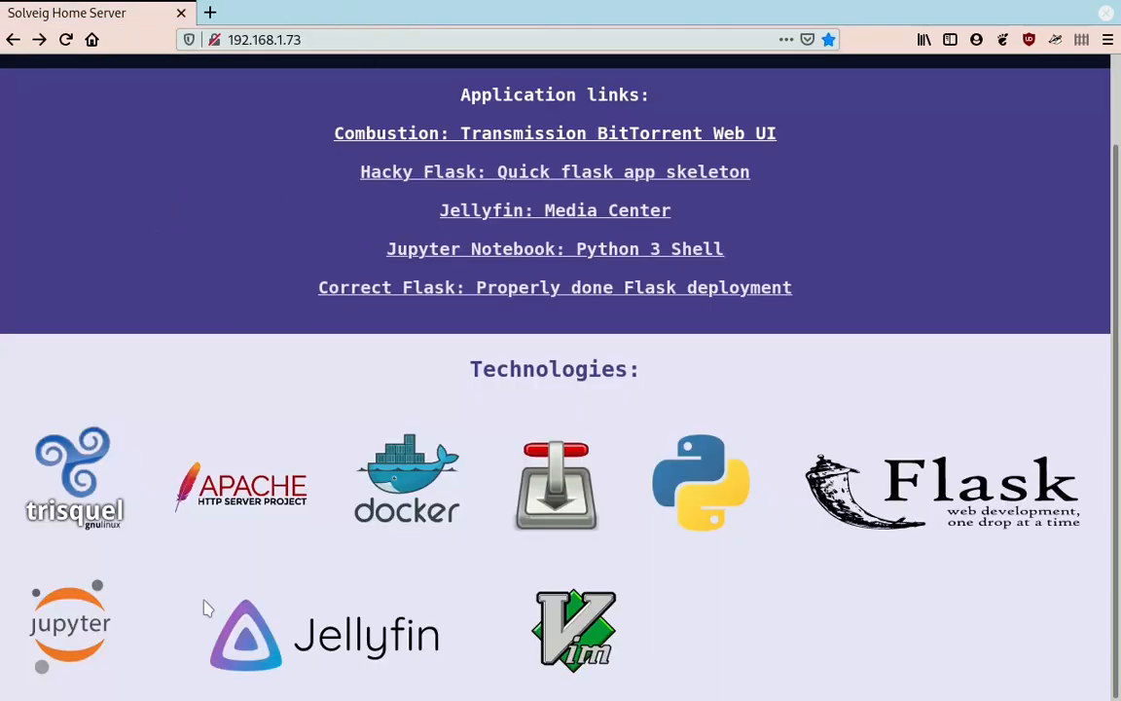
Open the home server's Correct Flask deployment link in a new tab.
{"action": "scroll", "coordinate": [669, 470], "scroll_direction": "up", "scroll_amount": 1}
{"action": "scroll", "coordinate": [667, 472], "scroll_direction": "up", "scroll_amount": 1}
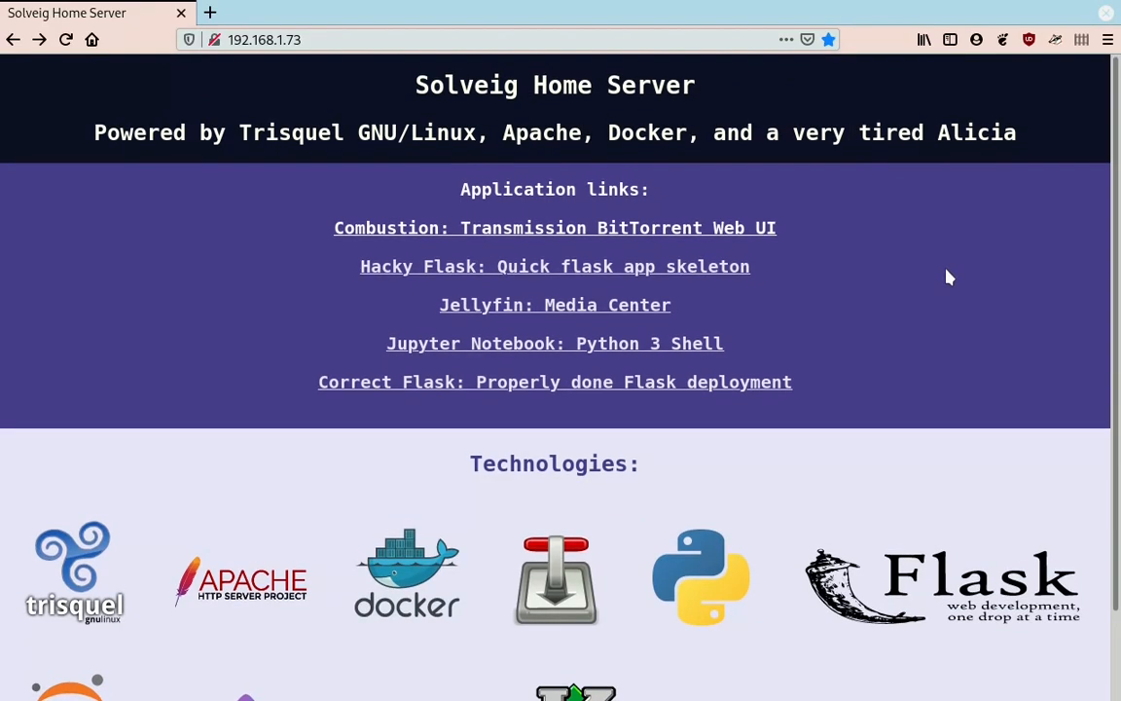
{"action": "scroll", "coordinate": [949, 277], "scroll_direction": "down", "scroll_amount": 2}
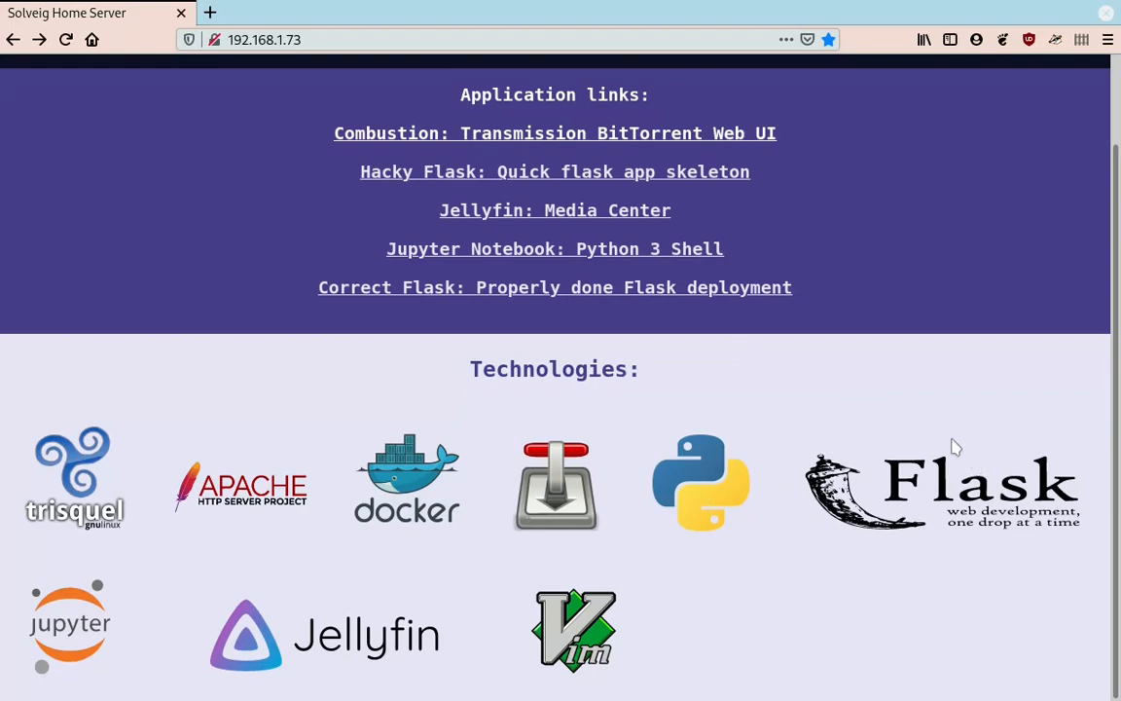
{"action": "scroll", "coordinate": [889, 430], "scroll_direction": "up", "scroll_amount": 2}
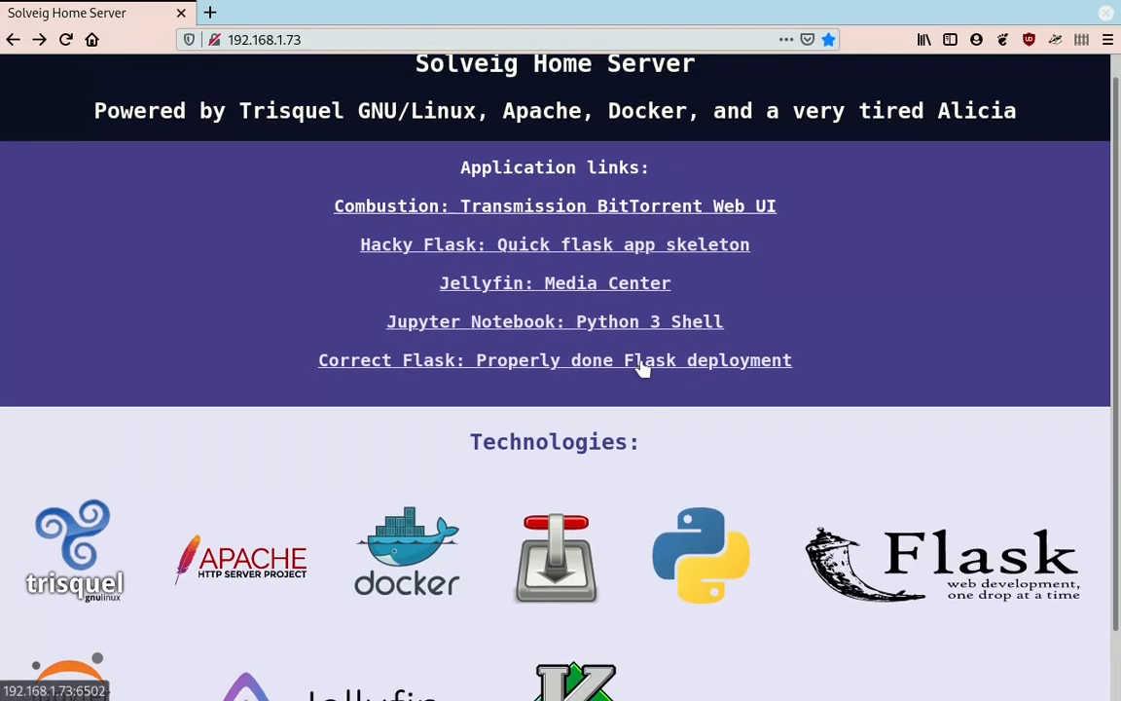
{"action": "right_click", "coordinate": [644, 364]}
{"action": "left_click", "coordinate": [670, 378]}
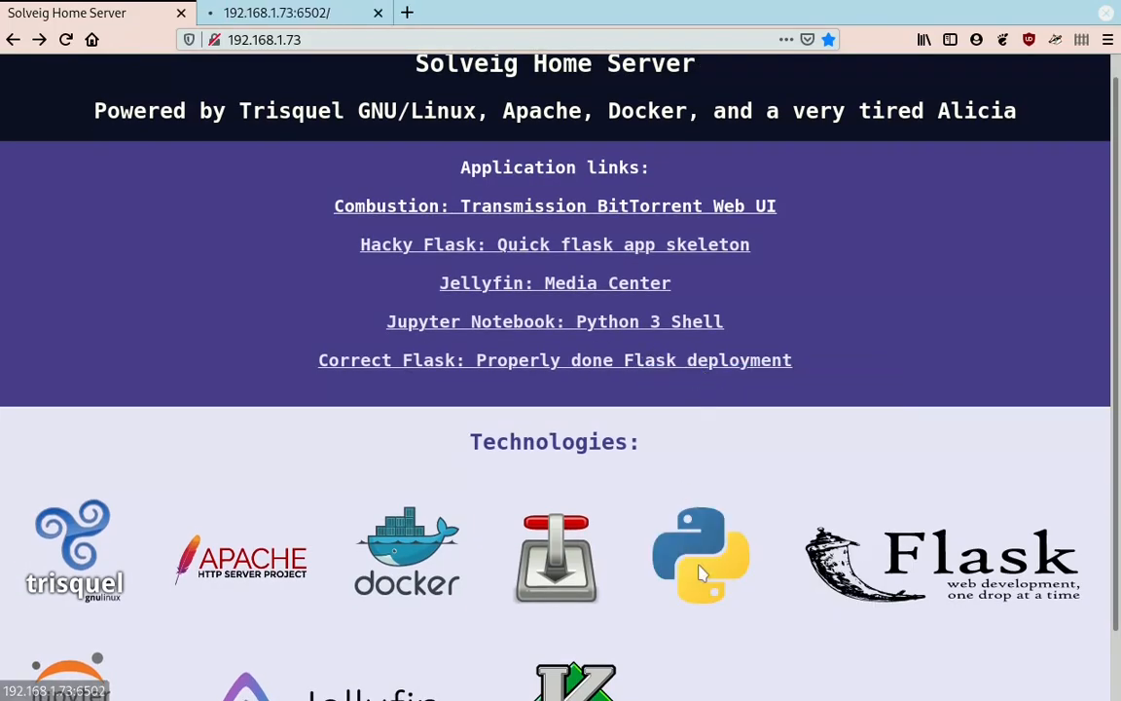
Look over the home server's links and technology logos, and switch to the Proper deployment tab.
{"action": "scroll", "coordinate": [548, 598], "scroll_direction": "down", "scroll_amount": 2}
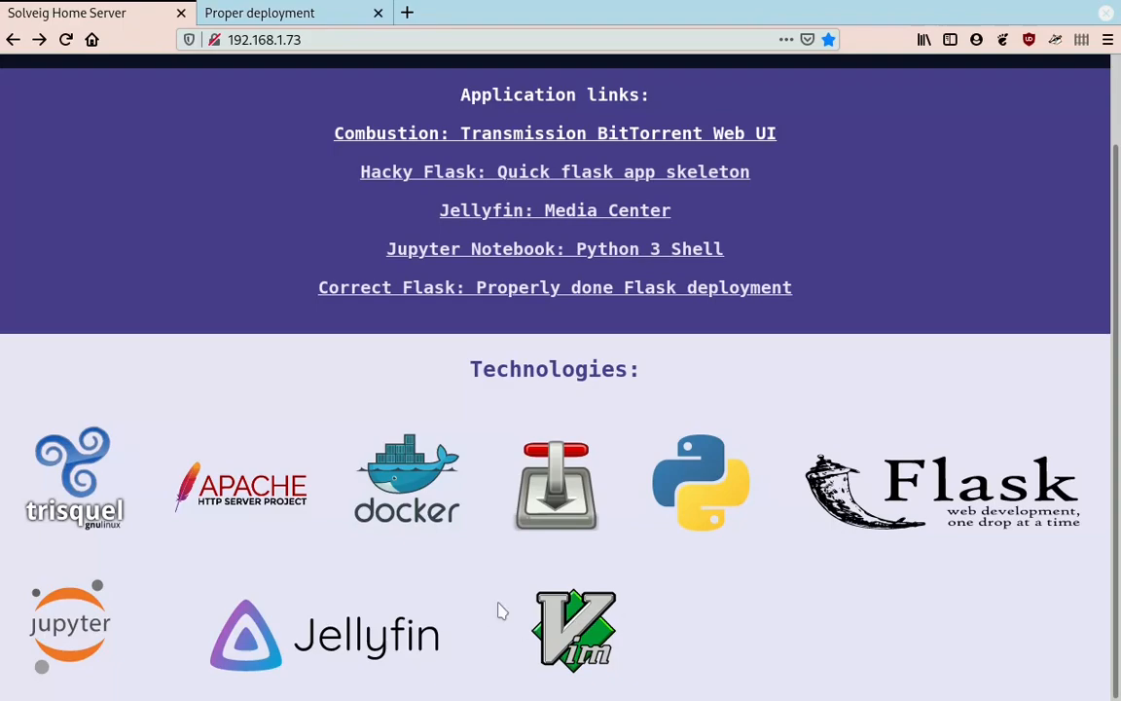
{"action": "scroll", "coordinate": [574, 647], "scroll_direction": "up", "scroll_amount": 1}
{"action": "scroll", "coordinate": [574, 647], "scroll_direction": "up", "scroll_amount": 1}
{"action": "scroll", "coordinate": [574, 648], "scroll_direction": "down", "scroll_amount": 1}
{"action": "scroll", "coordinate": [575, 647], "scroll_direction": "up", "scroll_amount": 2}
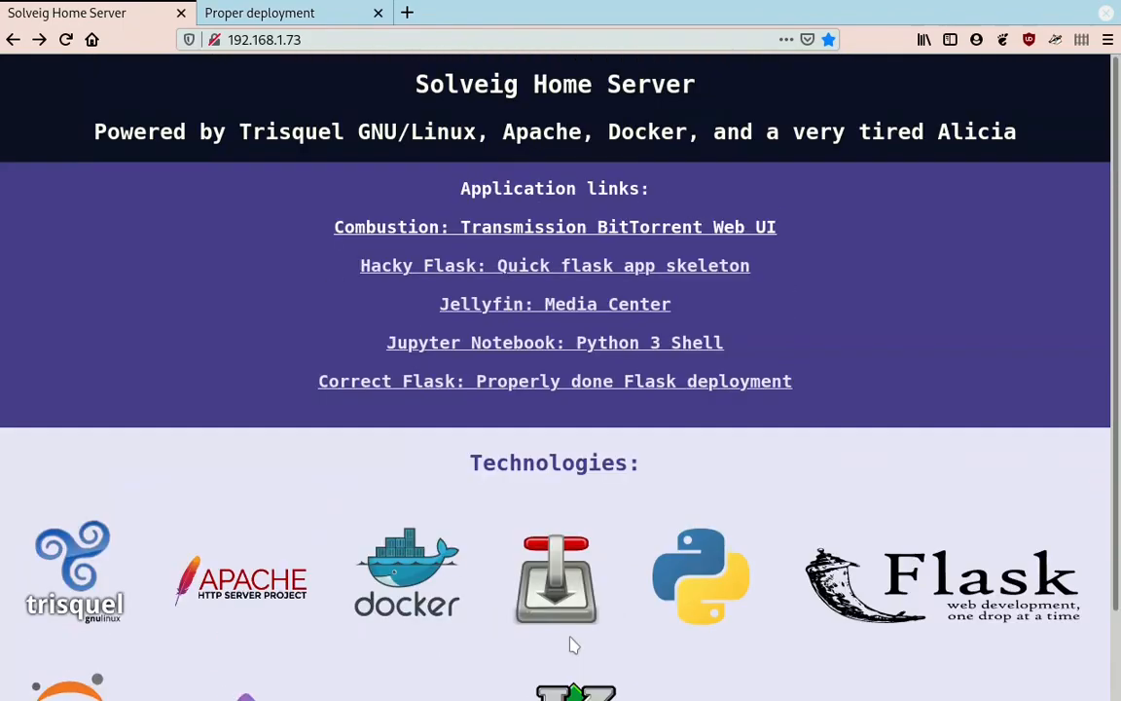
{"action": "left_click", "coordinate": [276, 9]}
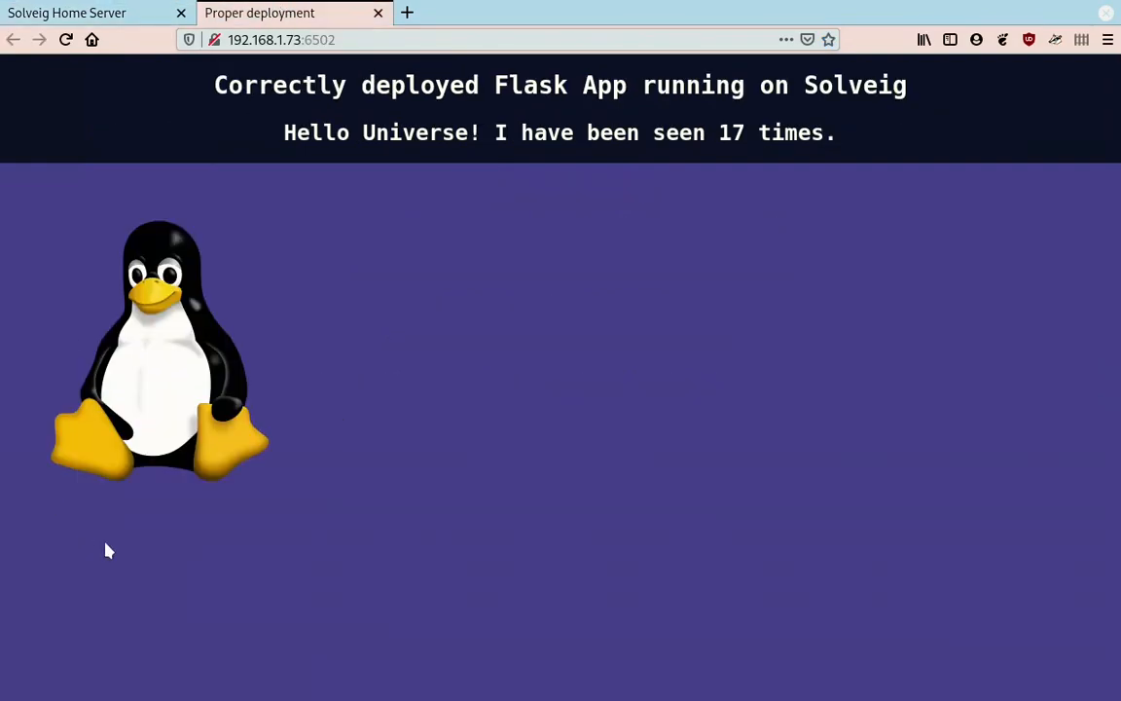
{"action": "left_click", "coordinate": [29, 8]}
{"action": "left_click", "coordinate": [253, 12]}
Reload the Flask app at 192.168.1.73:6502 to update its visit counter, and close its tab.
{"action": "left_click_drag", "start_coordinate": [316, 139], "coordinate": [283, 134]}
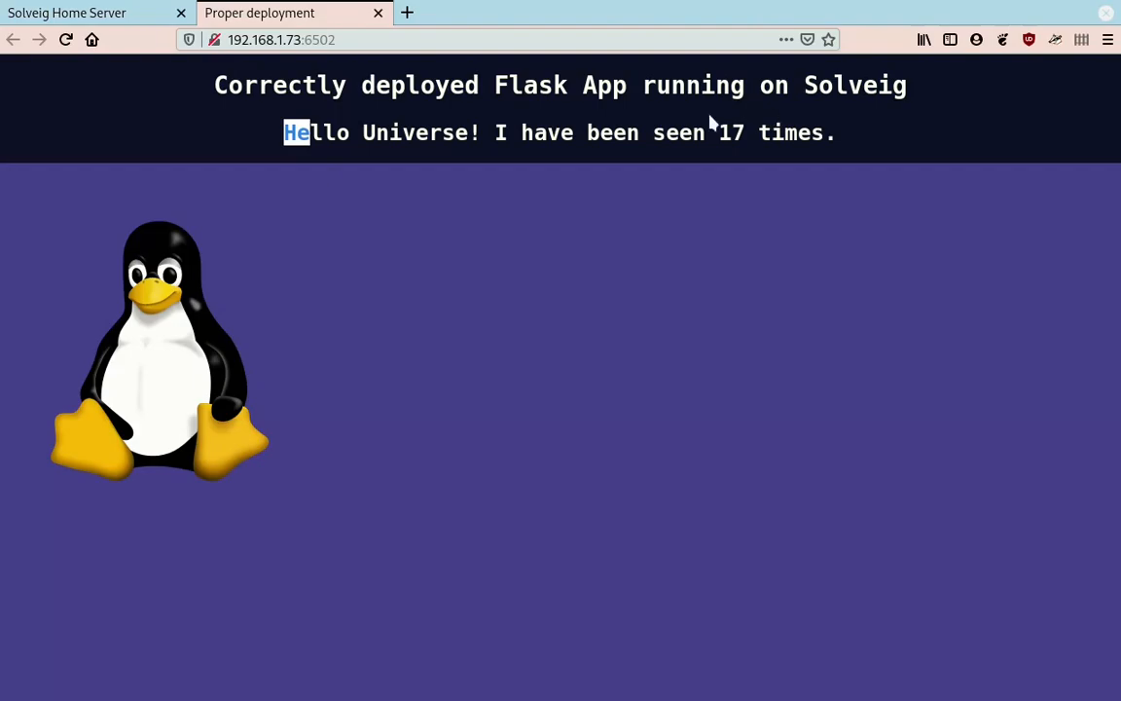
{"action": "left_click", "coordinate": [589, 39]}
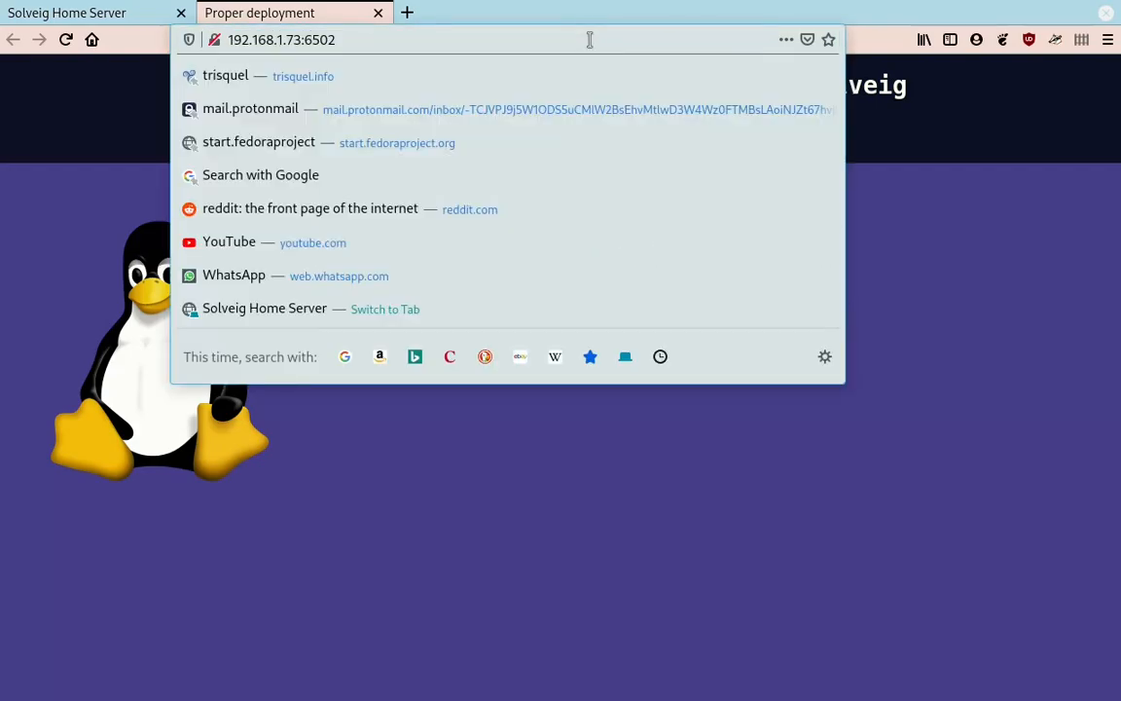
{"action": "key", "text": "Return"}
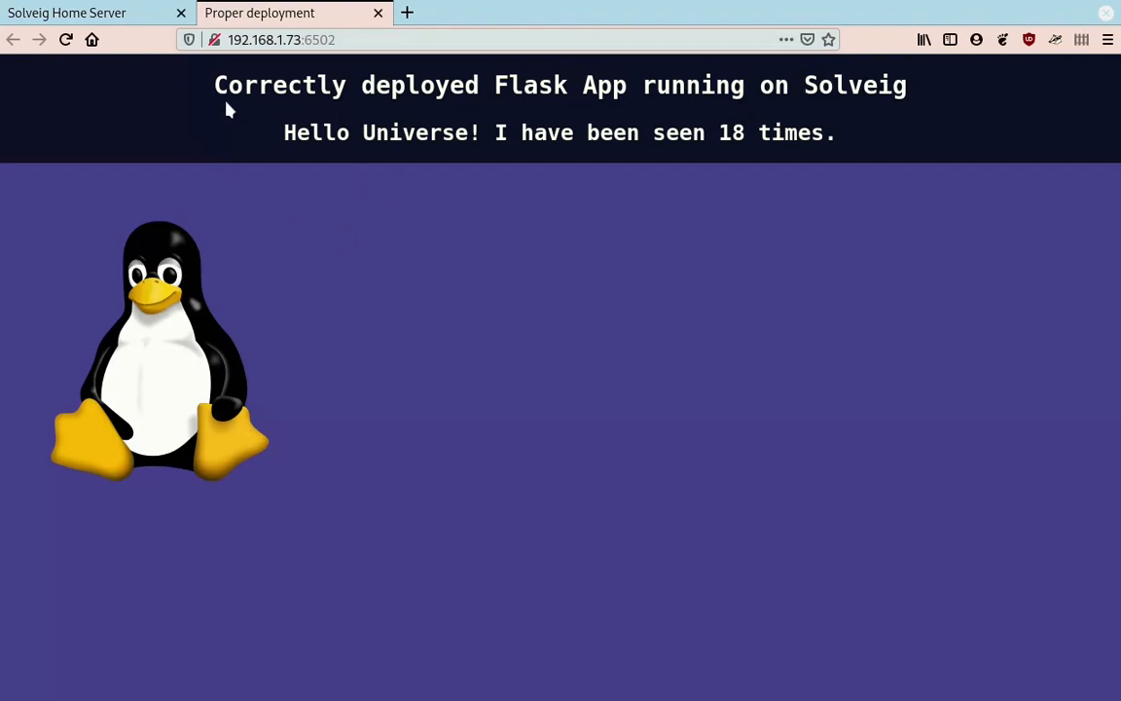
{"action": "left_click_drag", "start_coordinate": [223, 86], "coordinate": [383, 343]}
{"action": "left_click", "coordinate": [380, 341]}
{"action": "left_click", "coordinate": [379, 13]}
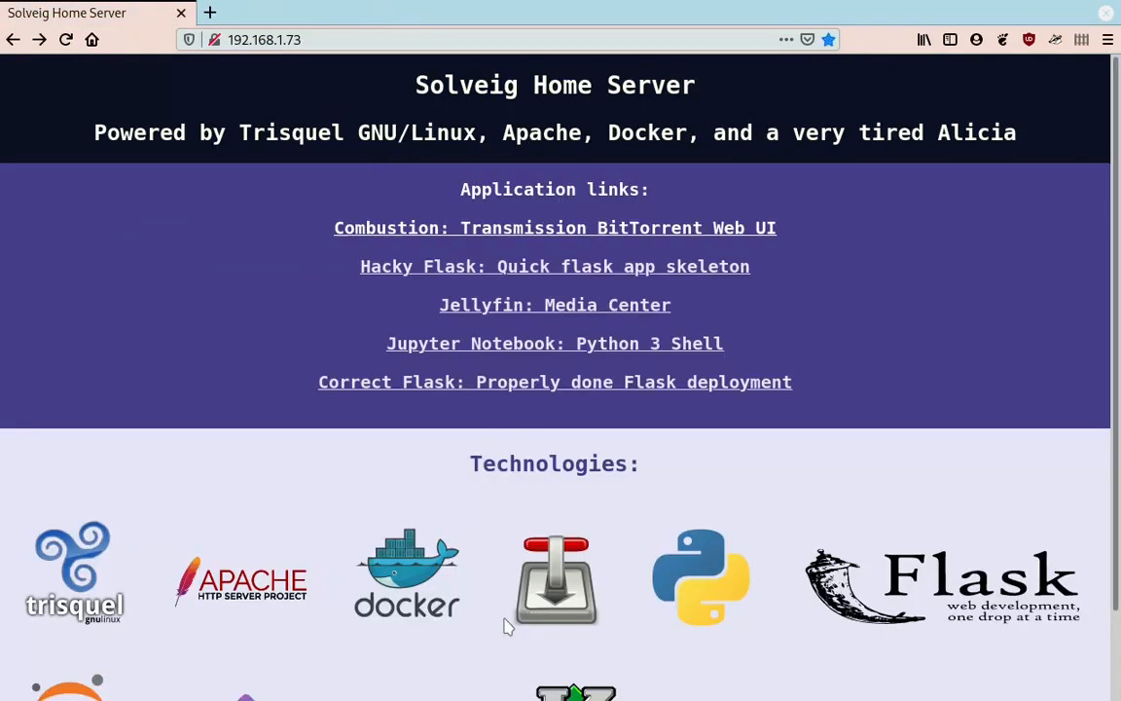
Switch to the open Tweaks window and look through the list of installed GNOME extensions.
{"action": "key", "text": "super"}
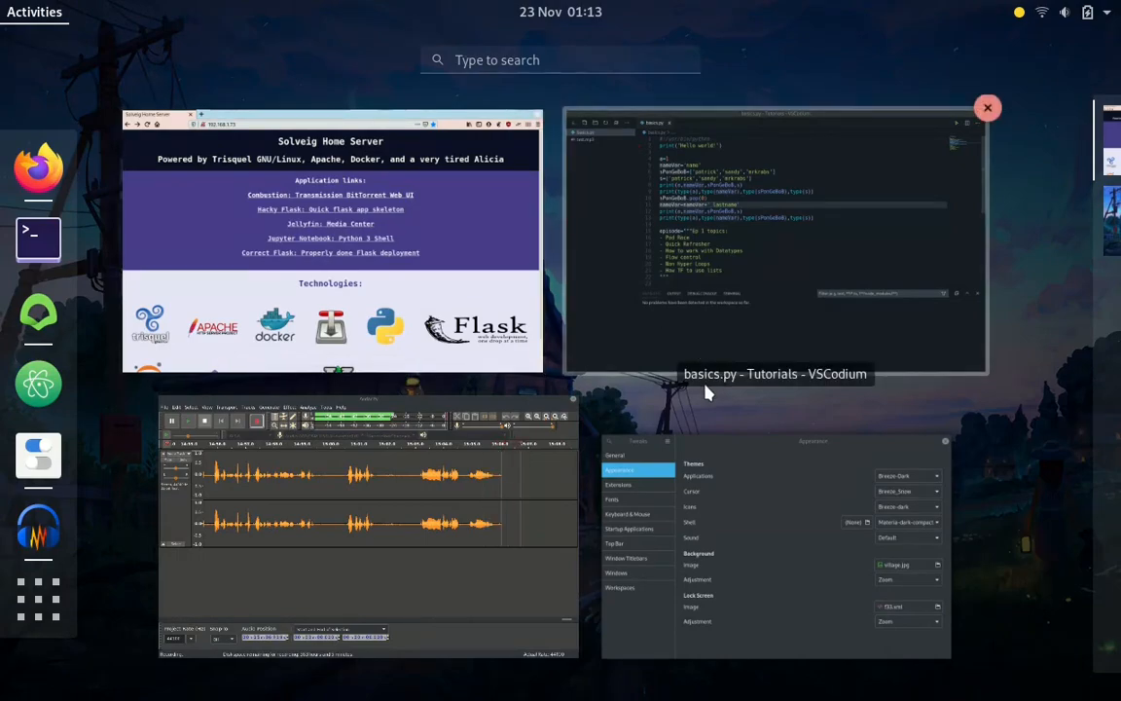
{"action": "left_click", "coordinate": [915, 516]}
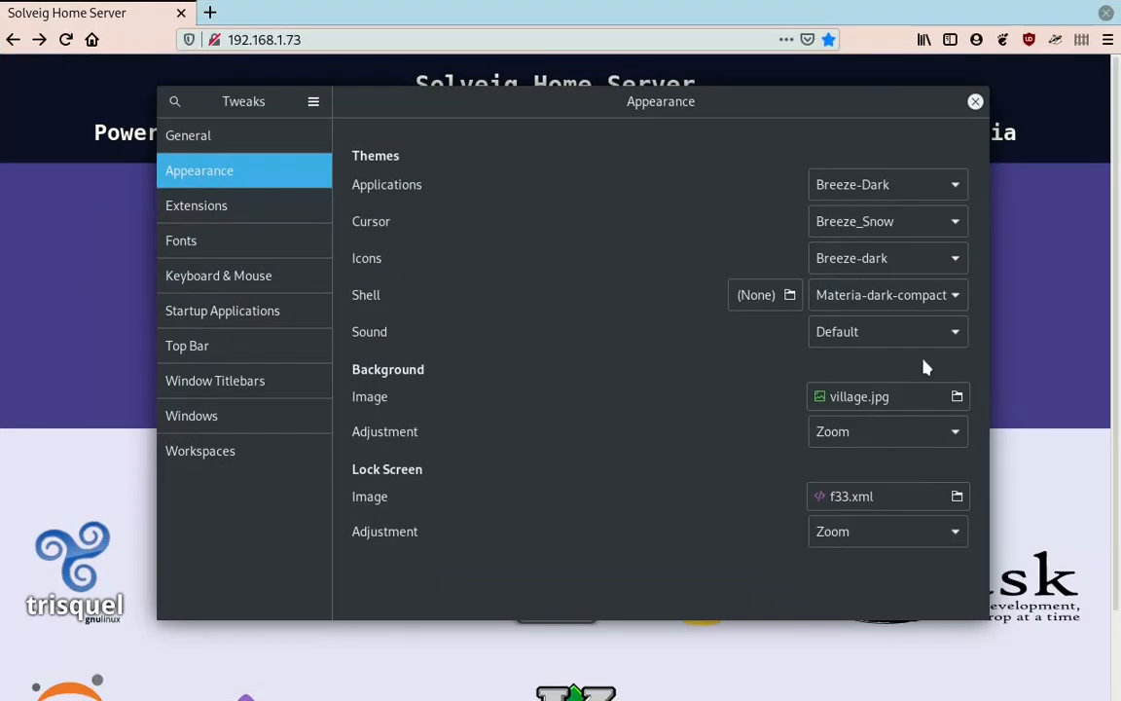
{"action": "left_click", "coordinate": [216, 208]}
{"action": "scroll", "coordinate": [497, 268], "scroll_direction": "down", "scroll_amount": 4}
{"action": "scroll", "coordinate": [538, 282], "scroll_direction": "up", "scroll_amount": 4}
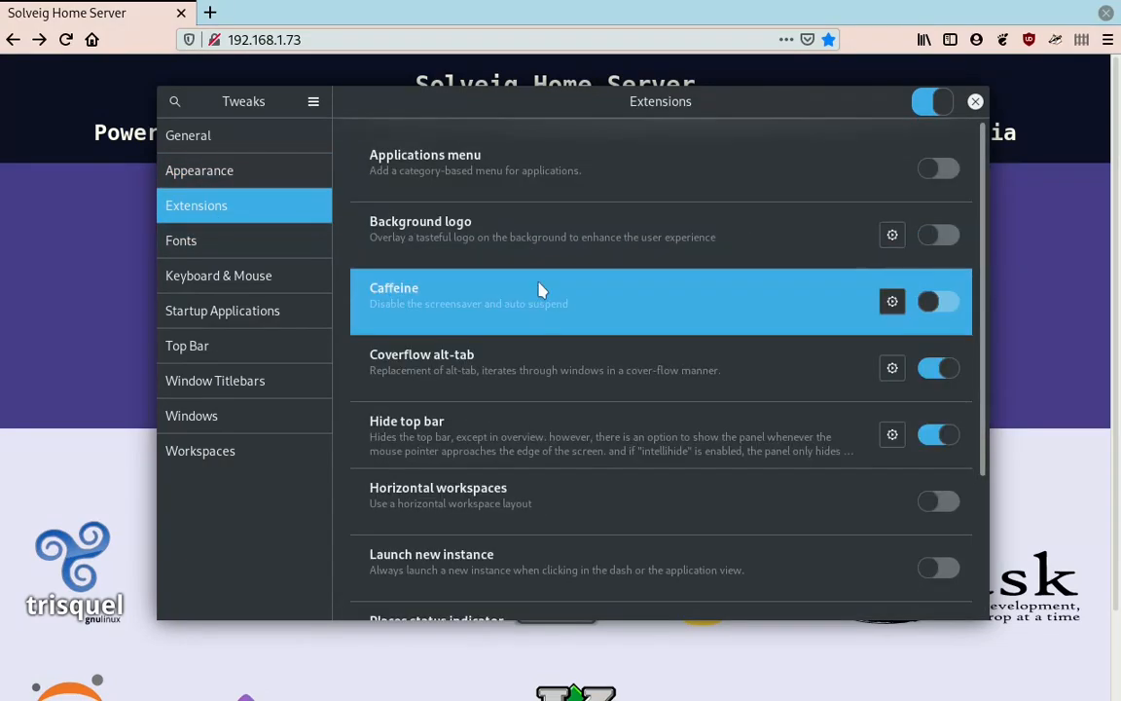
Look over the Fonts and Keyboard & Mouse settings in Tweaks, and close its window.
{"action": "left_click", "coordinate": [250, 244]}
{"action": "left_click", "coordinate": [250, 277]}
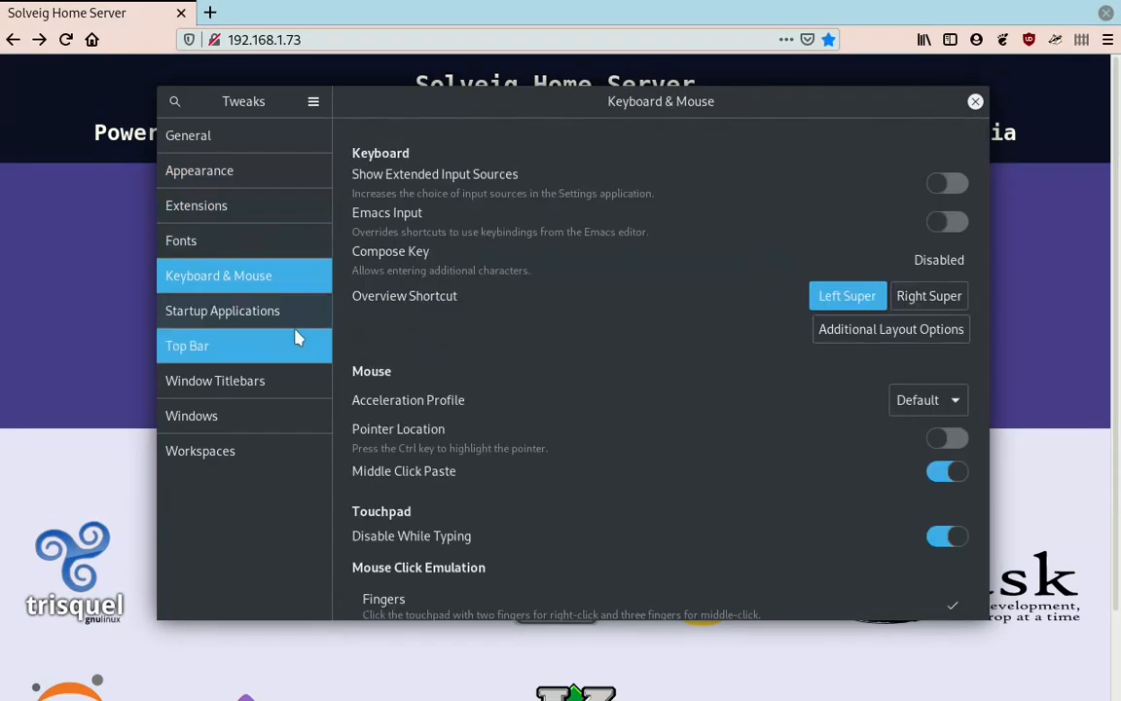
{"action": "scroll", "coordinate": [536, 414], "scroll_direction": "down", "scroll_amount": 3}
{"action": "scroll", "coordinate": [536, 414], "scroll_direction": "up", "scroll_amount": 3}
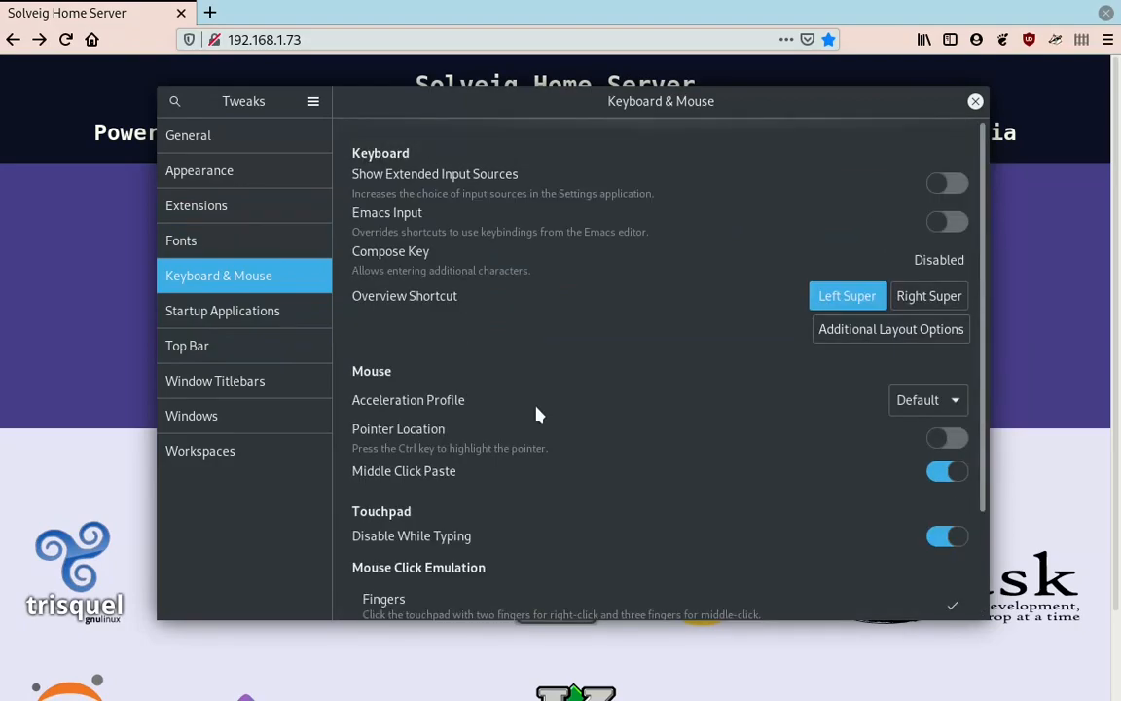
{"action": "left_click", "coordinate": [975, 101]}
Search the activities overview for "set", open the GNOME Settings application, and look over its categories.
{"action": "key", "text": "super"}
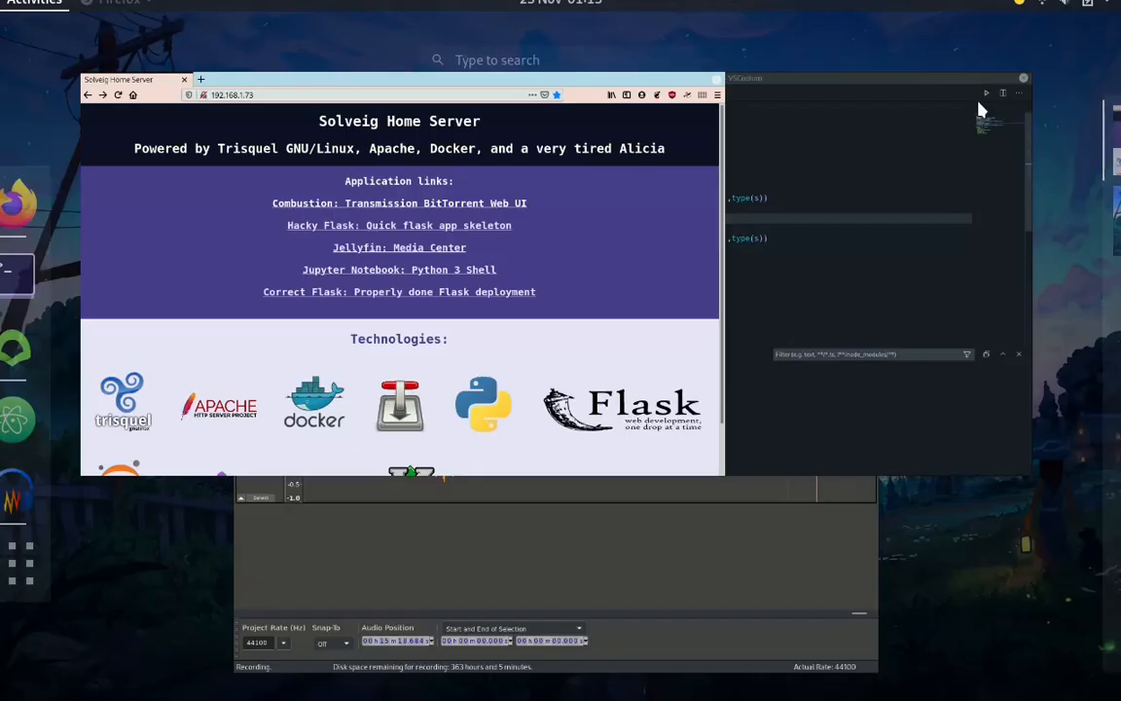
{"action": "left_click", "coordinate": [624, 66]}
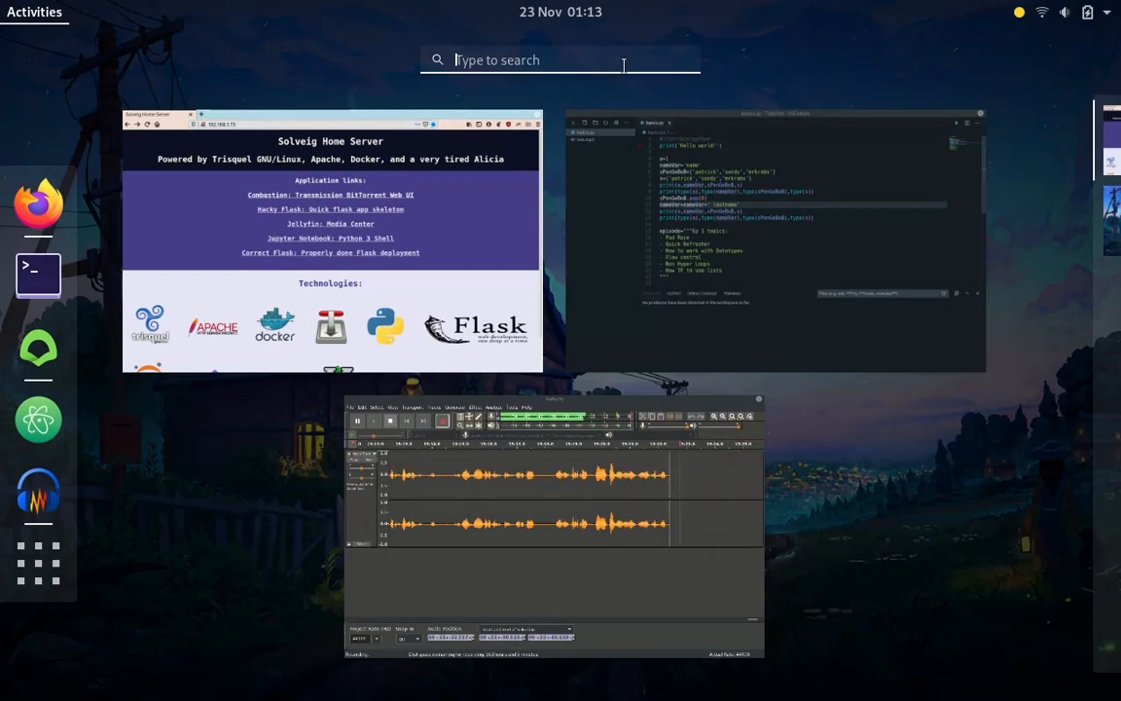
{"action": "type", "text": "set"}
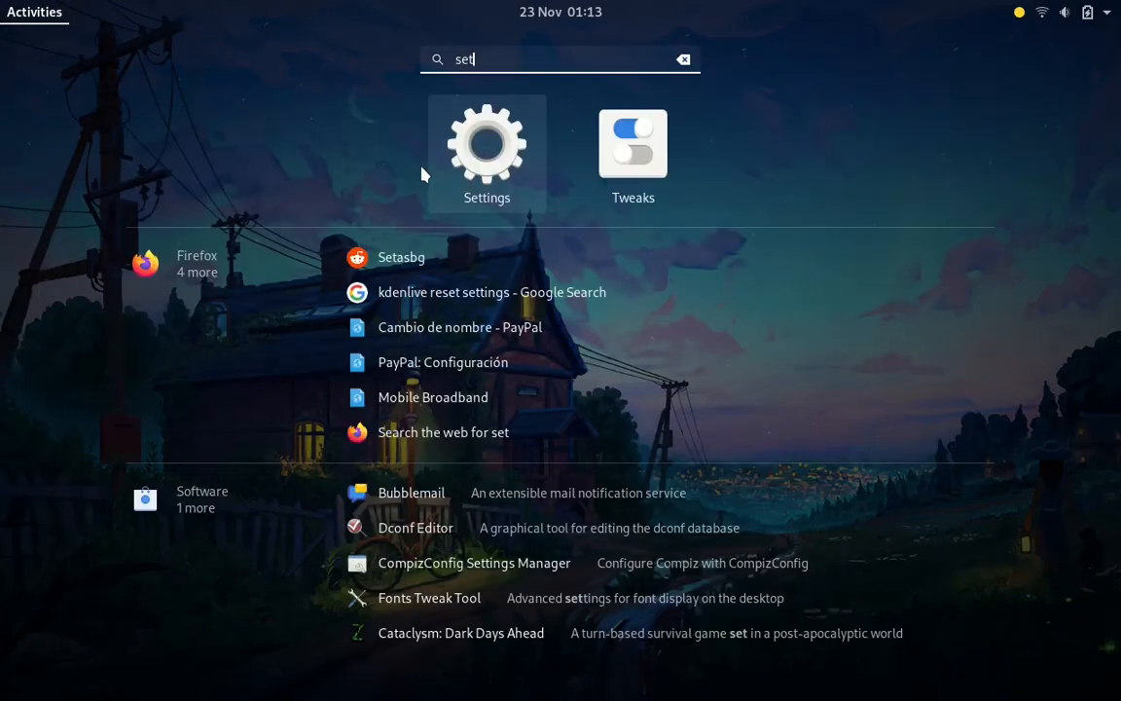
{"action": "left_click", "coordinate": [468, 151]}
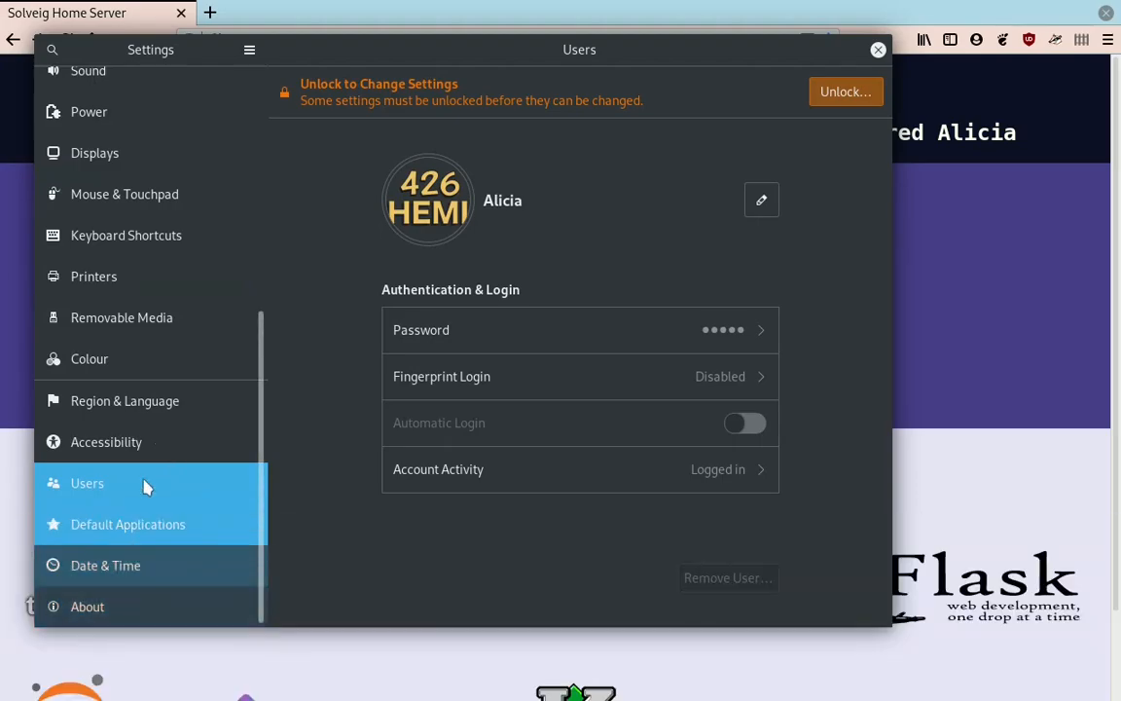
{"action": "scroll", "coordinate": [158, 419], "scroll_direction": "up", "scroll_amount": 5}
{"action": "scroll", "coordinate": [160, 425], "scroll_direction": "down", "scroll_amount": 5}
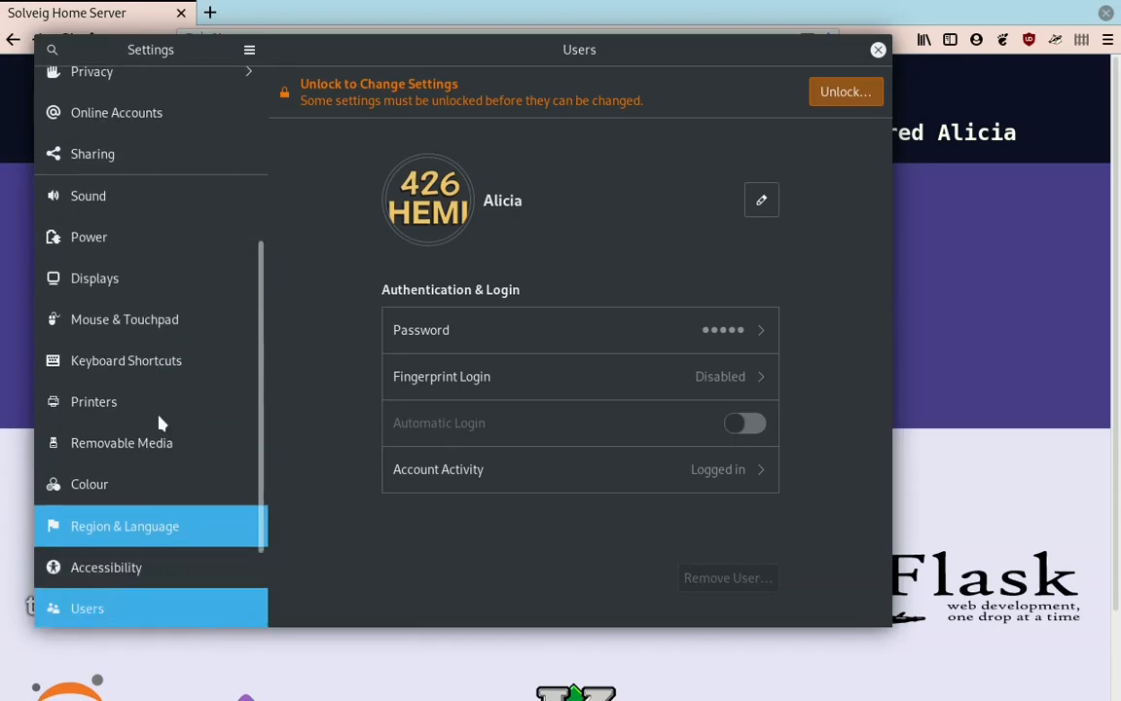
Open the Keyboard Shortcuts settings and review the list from navigation through to the custom shortcuts.
{"action": "left_click", "coordinate": [171, 321]}
{"action": "scroll", "coordinate": [676, 350], "scroll_direction": "down", "scroll_amount": 20}
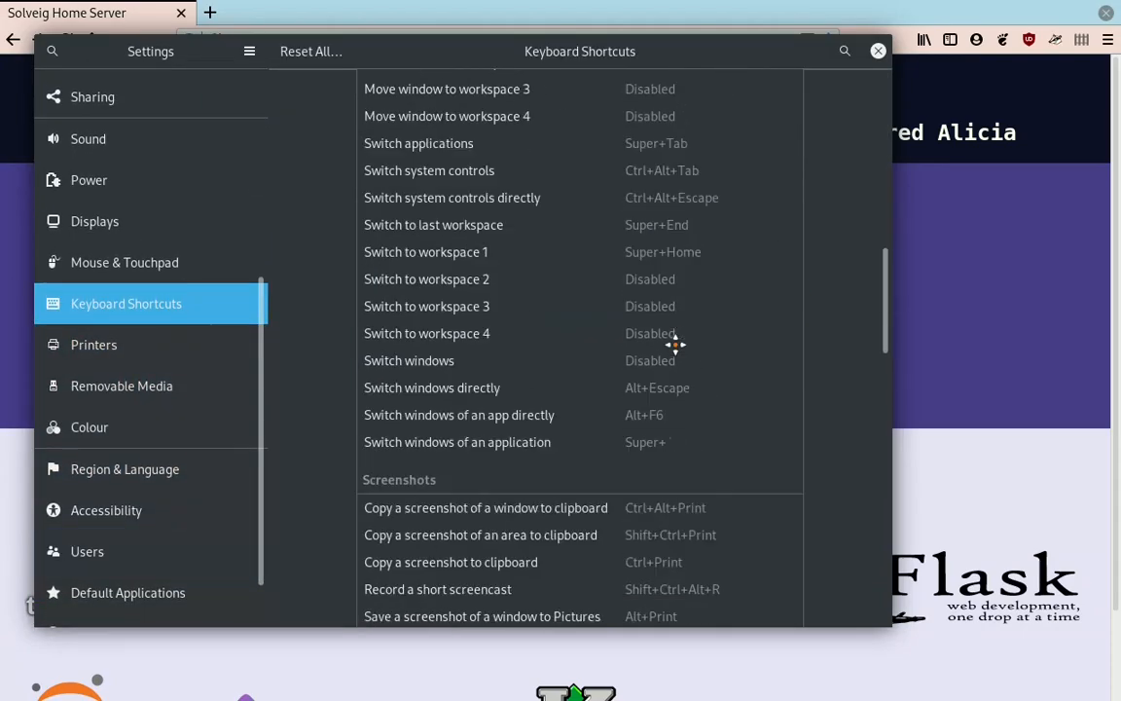
{"action": "scroll", "coordinate": [675, 344], "scroll_direction": "up", "scroll_amount": 1}
{"action": "scroll", "coordinate": [675, 344], "scroll_direction": "down", "scroll_amount": 1}
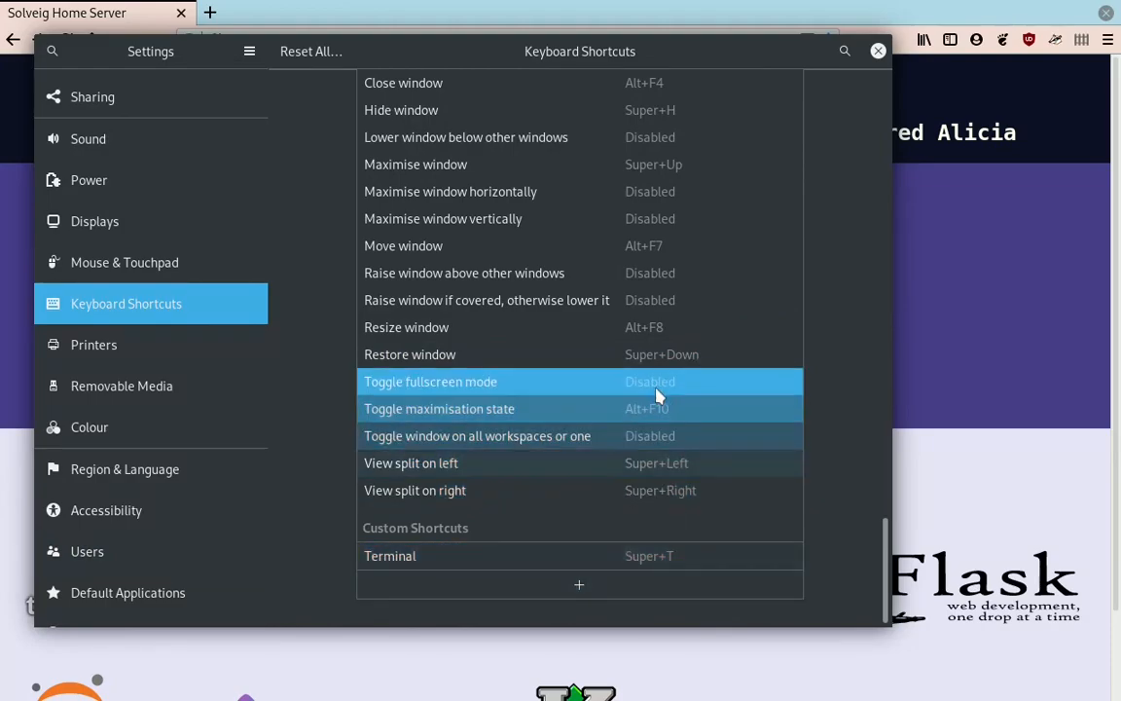
Examine the launcher shortcuts for the home folder and web browser, and the navigation, screenshot, and sound and media shortcuts.
{"action": "scroll", "coordinate": [655, 394], "scroll_direction": "up", "scroll_amount": 15}
{"action": "scroll", "coordinate": [655, 387], "scroll_direction": "up", "scroll_amount": 10}
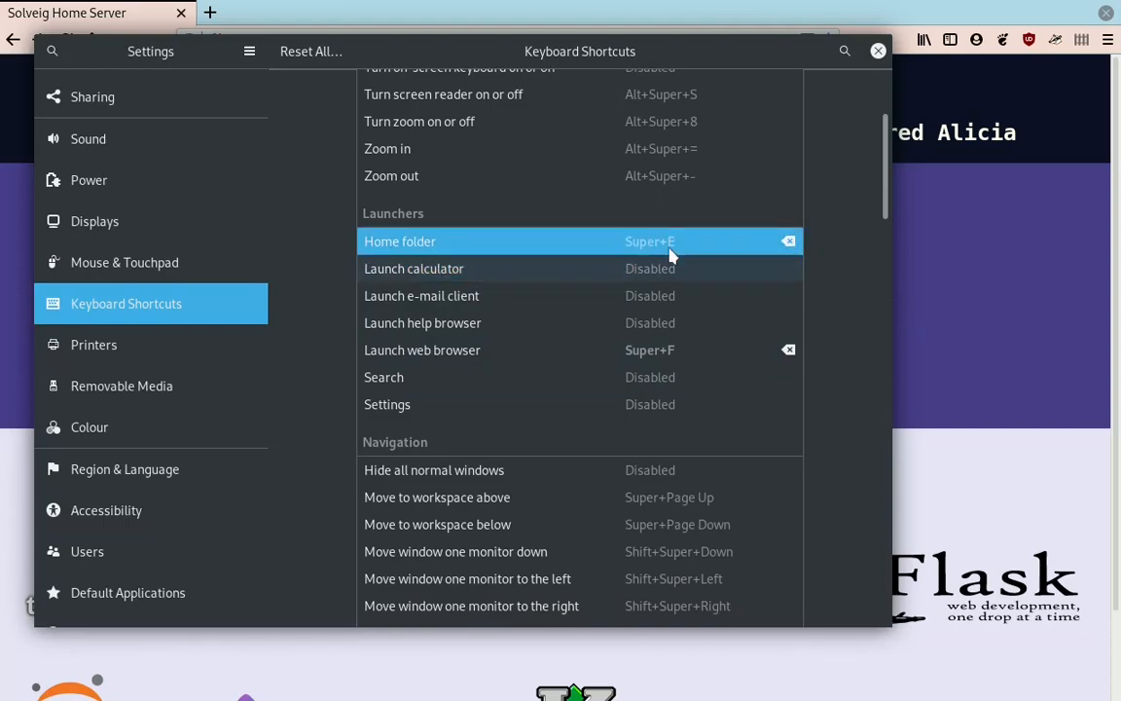
{"action": "scroll", "coordinate": [658, 301], "scroll_direction": "up", "scroll_amount": 5}
{"action": "scroll", "coordinate": [661, 309], "scroll_direction": "down", "scroll_amount": 10}
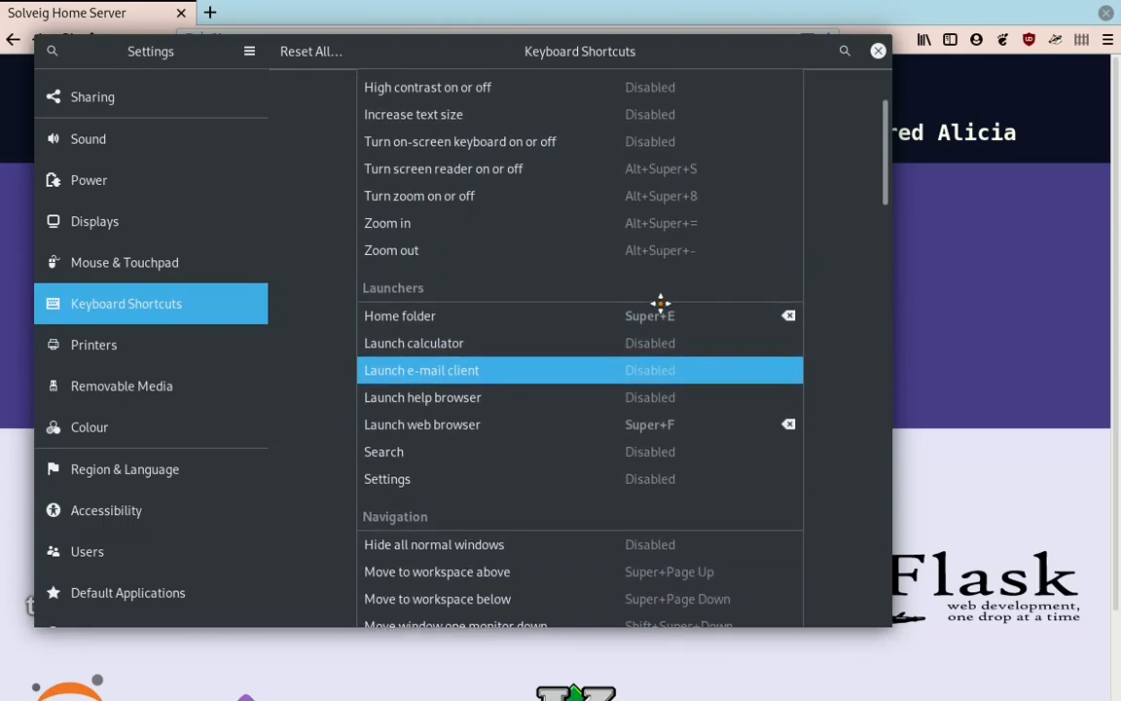
{"action": "scroll", "coordinate": [660, 310], "scroll_direction": "down", "scroll_amount": 4}
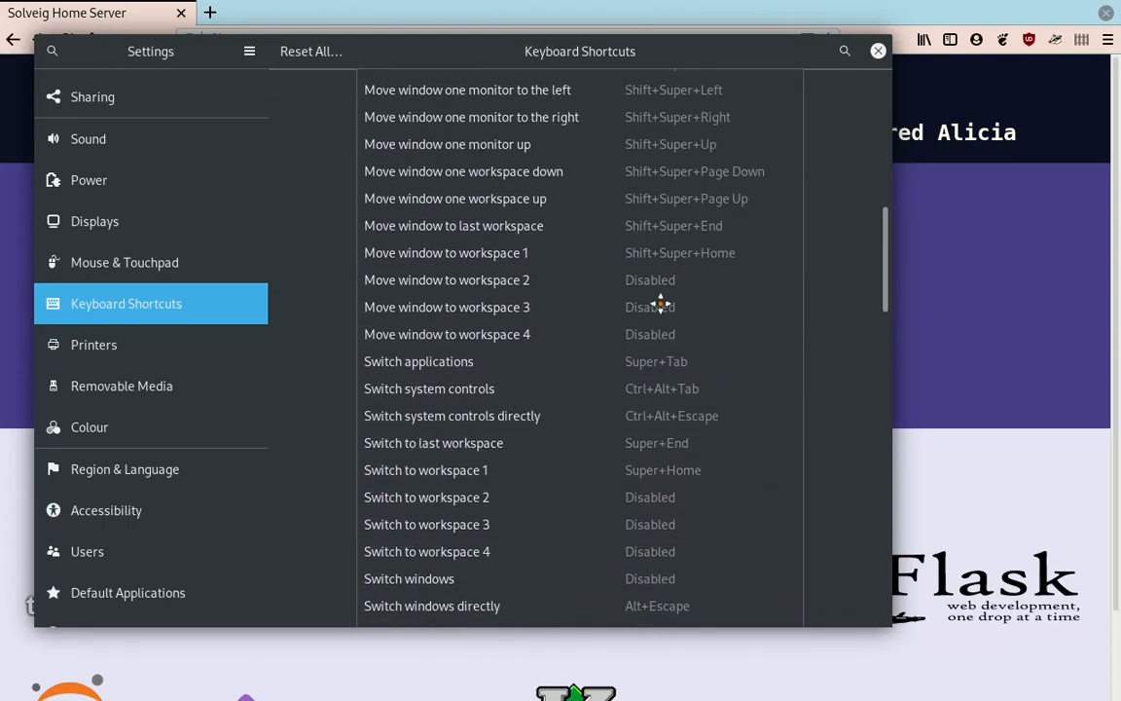
{"action": "scroll", "coordinate": [661, 311], "scroll_direction": "up", "scroll_amount": 10}
{"action": "scroll", "coordinate": [660, 310], "scroll_direction": "down", "scroll_amount": 15}
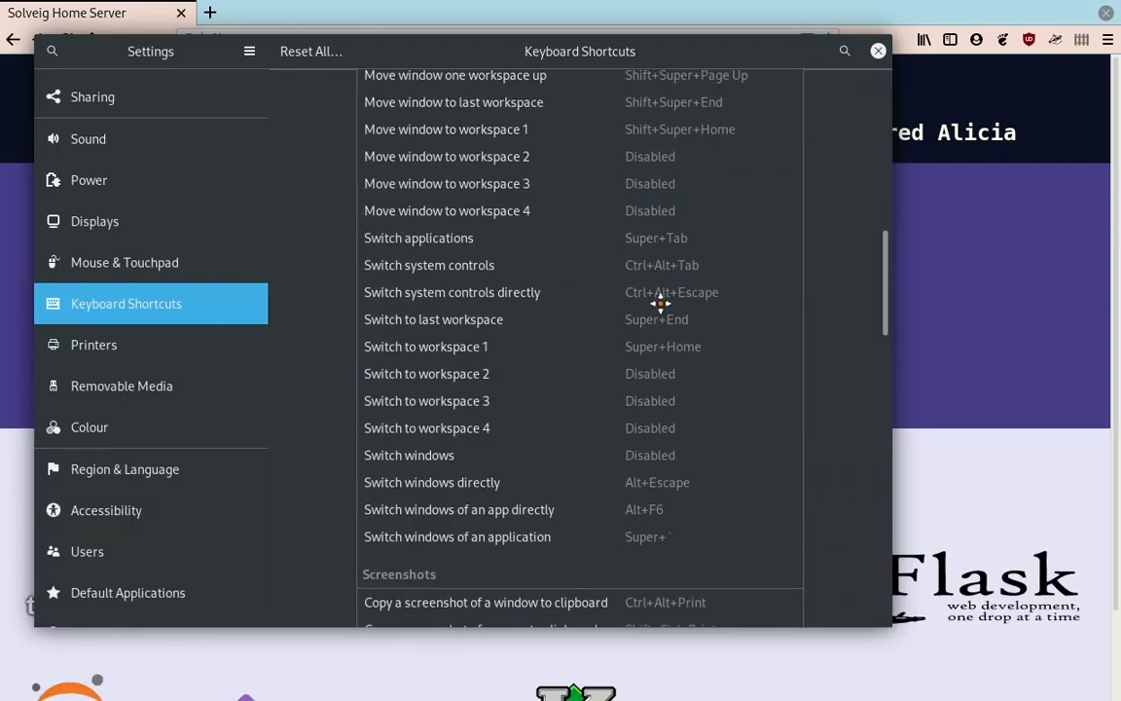
{"action": "scroll", "coordinate": [661, 310], "scroll_direction": "down", "scroll_amount": 1}
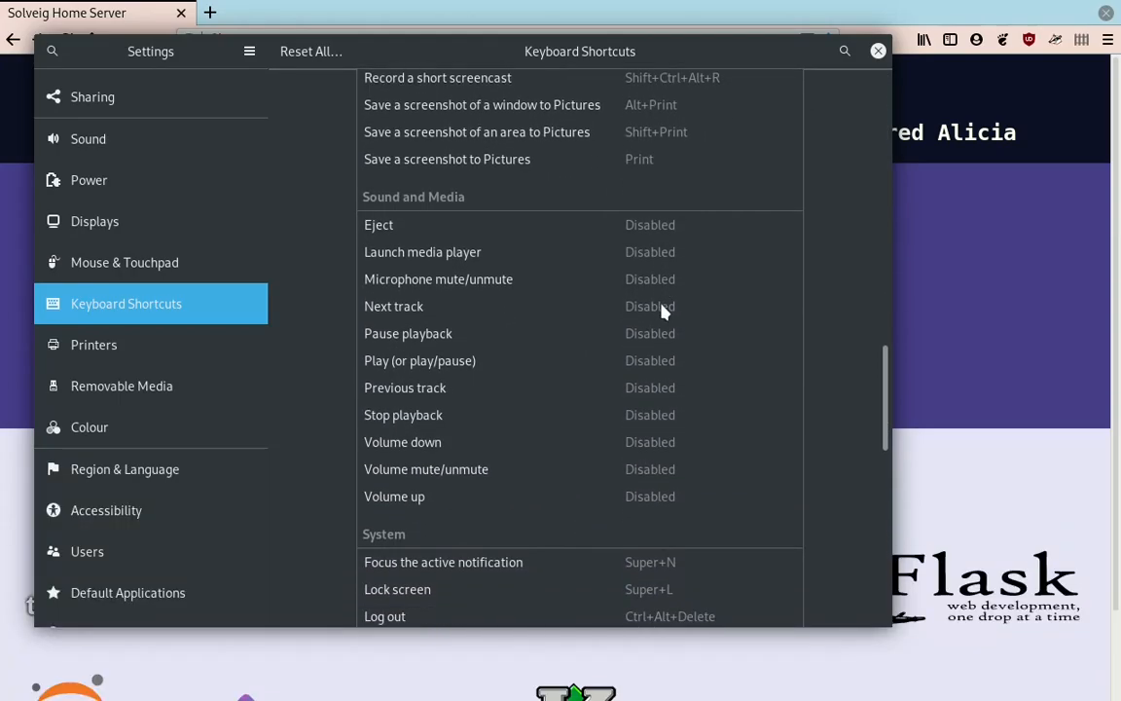
{"action": "left_click", "coordinate": [660, 309]}
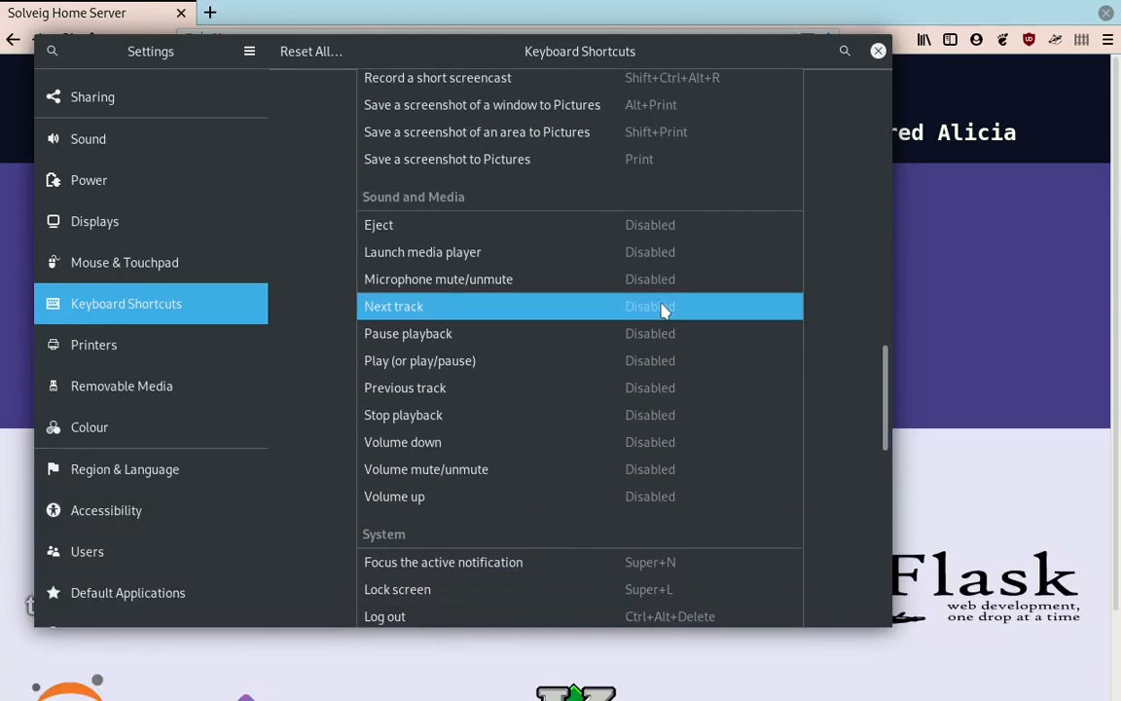
Close the Settings window and the browser window showing the Solveig Home Server page.
{"action": "left_click", "coordinate": [878, 50]}
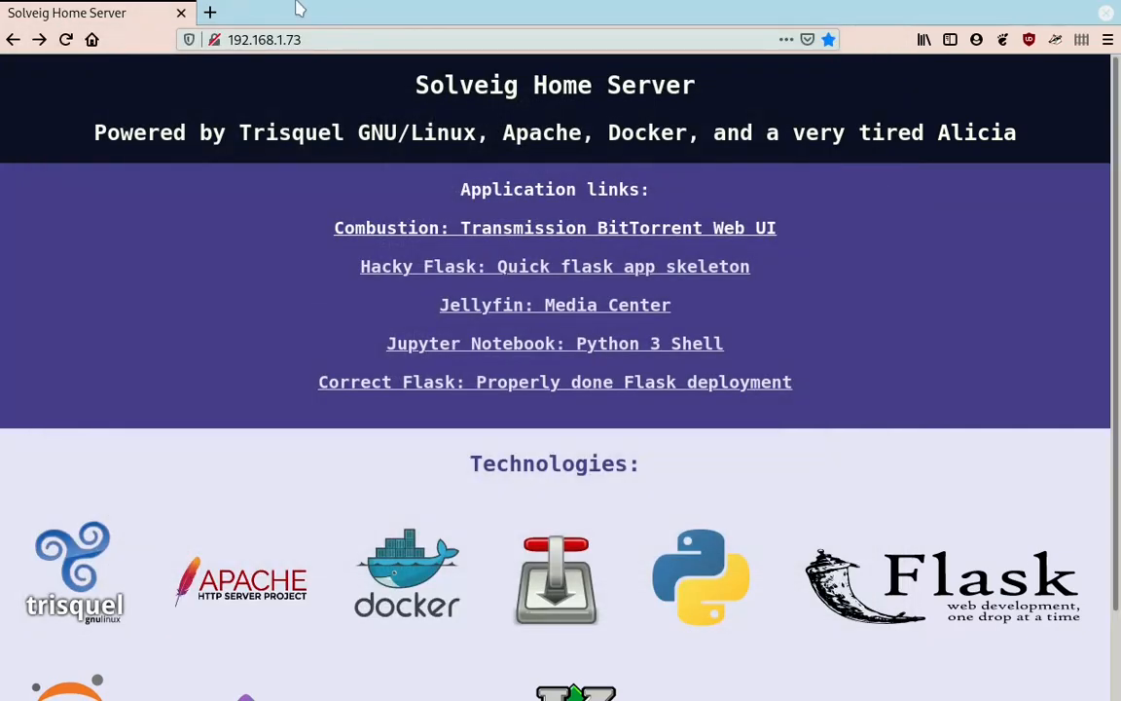
{"action": "left_click", "coordinate": [1107, 13]}
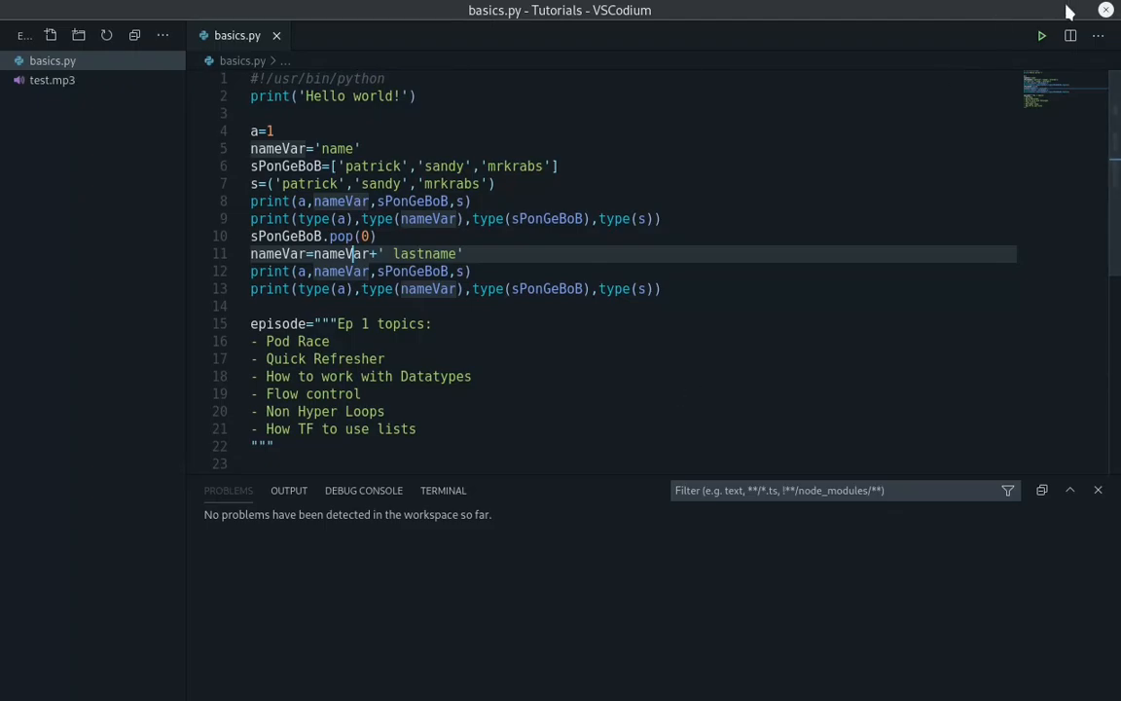